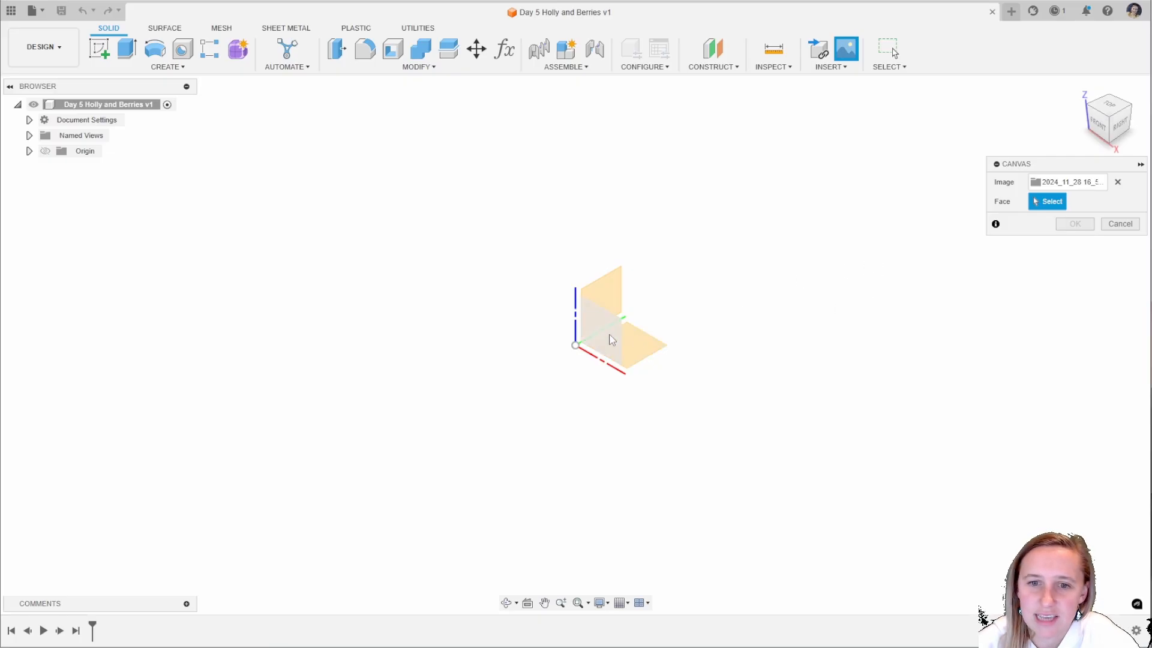
Place the holly drawing canvas on the horizontal XY origin plane at 50 opacity and view it from the top.
left_click(609, 336)
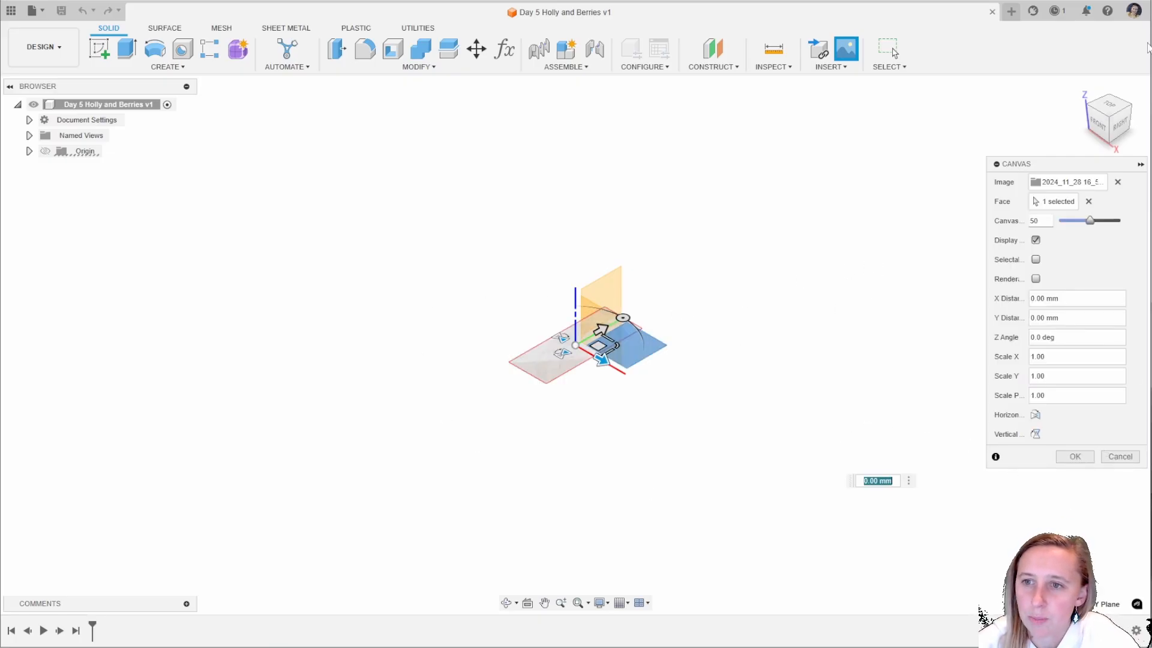
left_click(1074, 456)
middle_click_drag(699, 329, 839, 443, "shift")
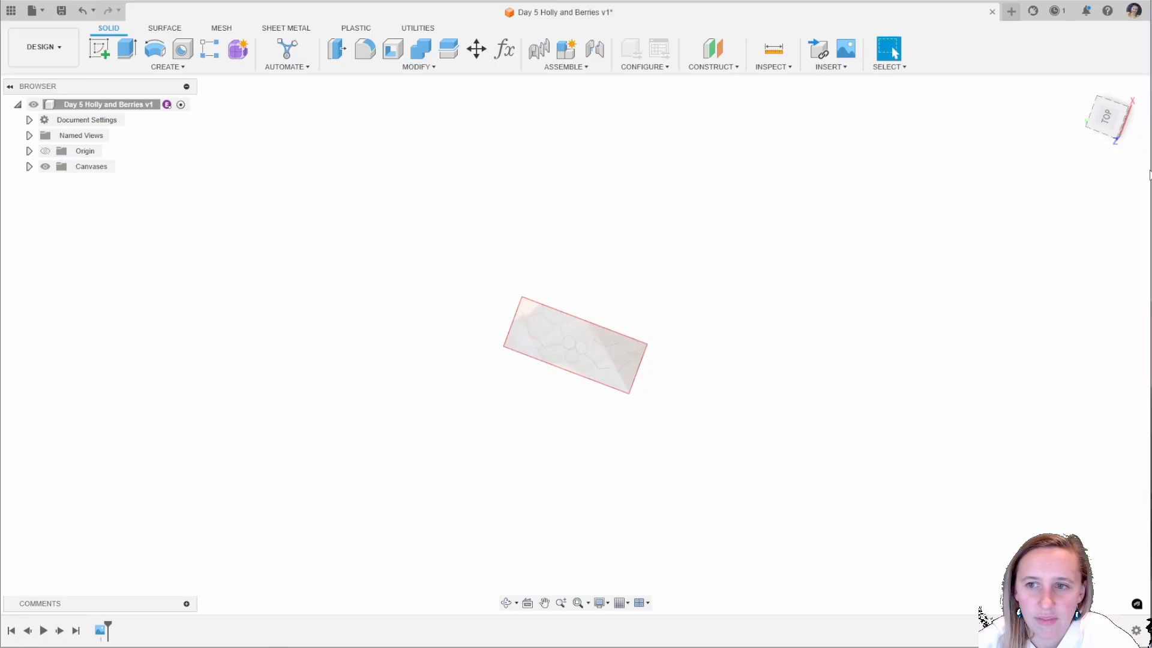
left_click(1107, 117)
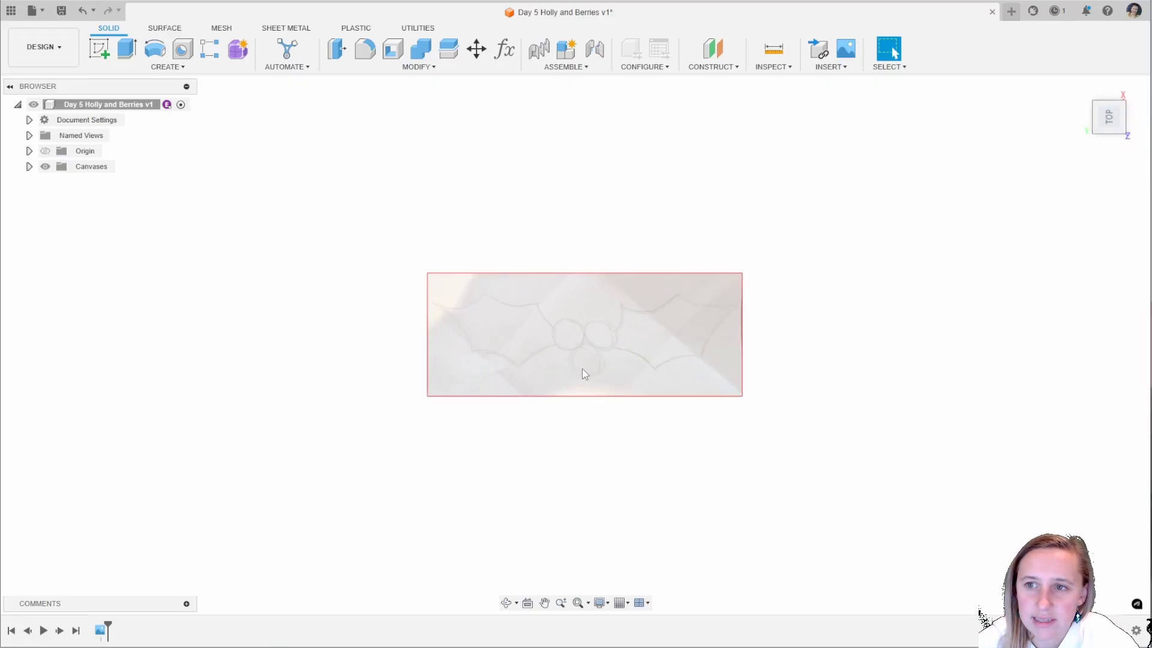
scroll(582, 368, "up", 3)
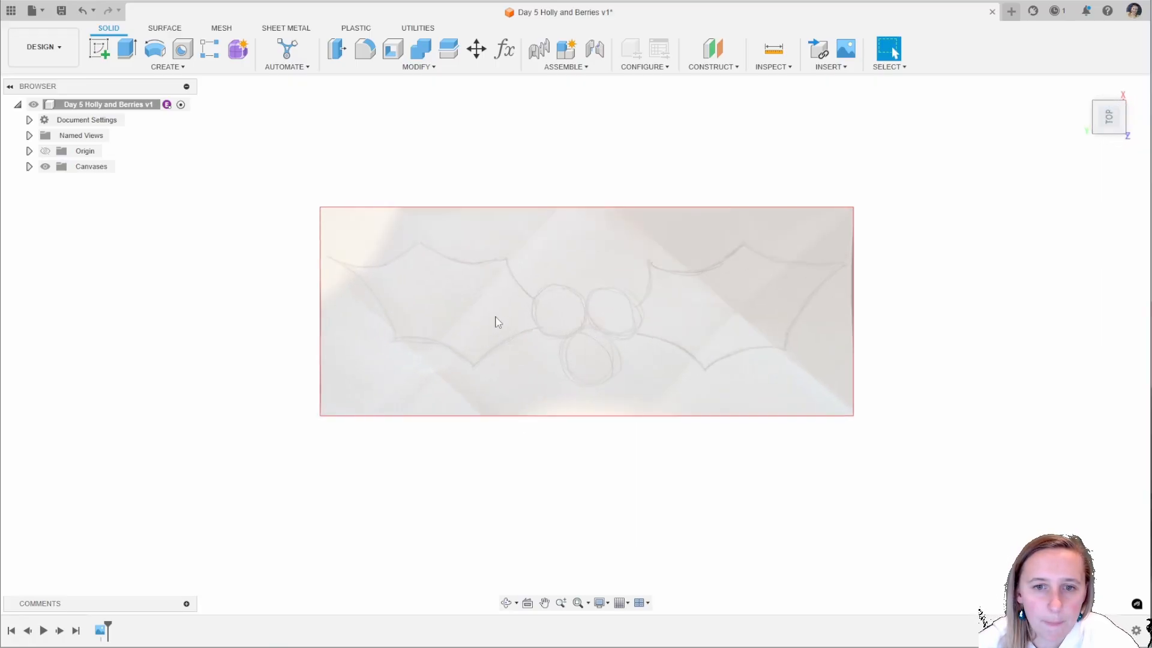
Calibrate the holly canvas so that the full width across both leaf tips is 48 mm.
left_click(28, 167)
left_click(81, 182)
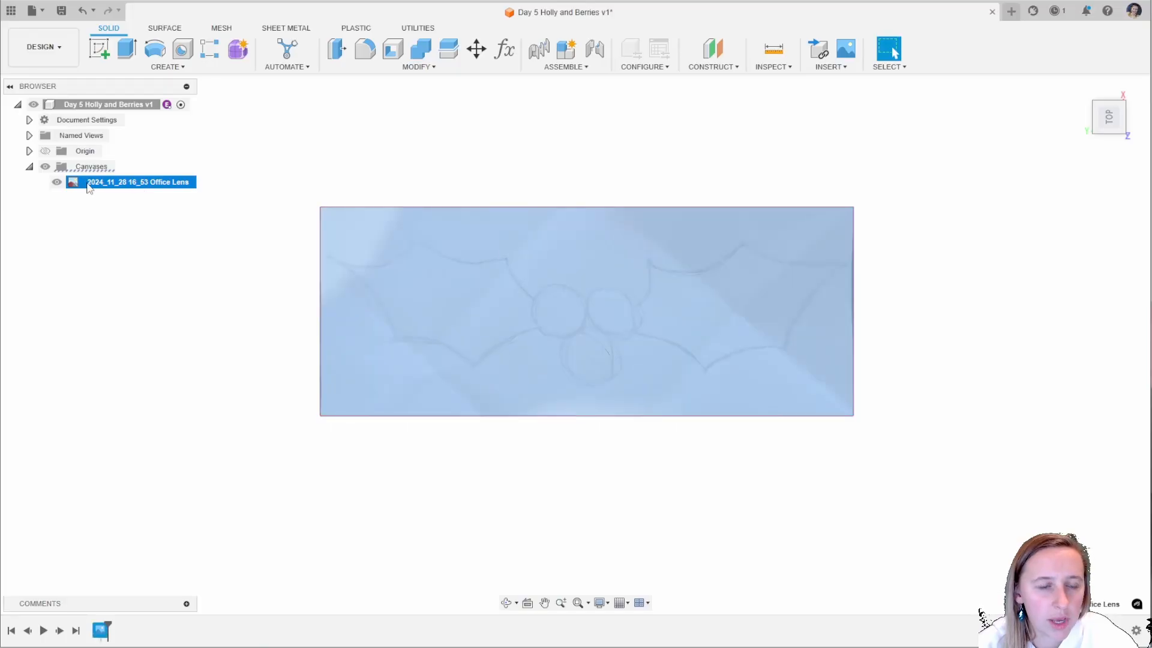
right_click(117, 183)
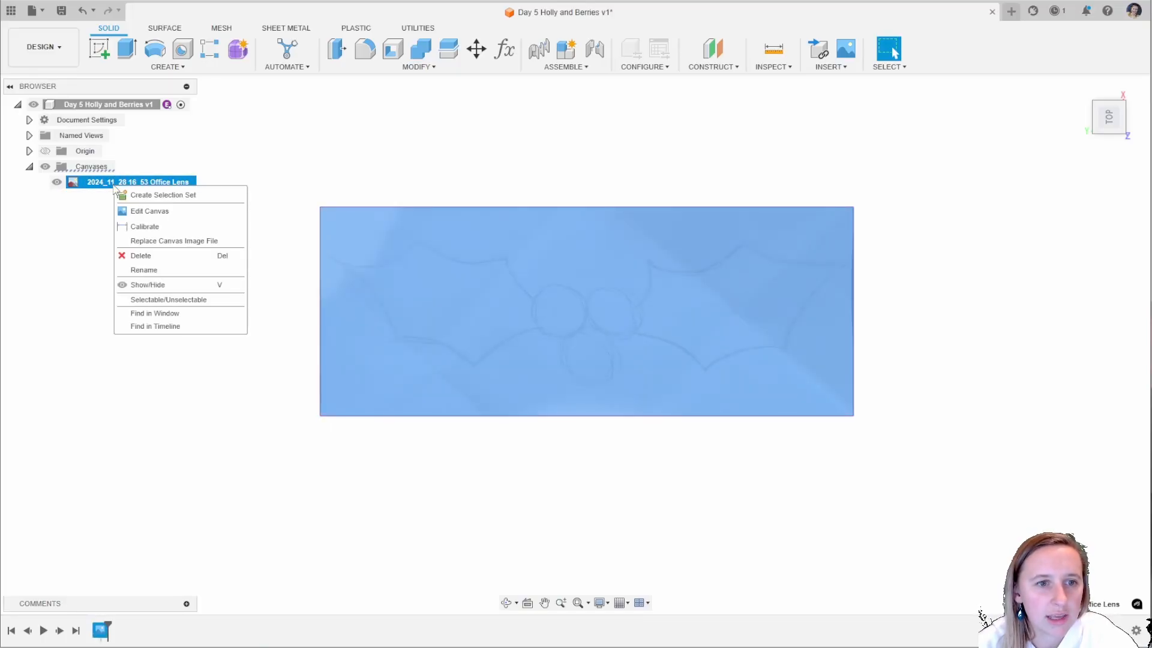
left_click(177, 226)
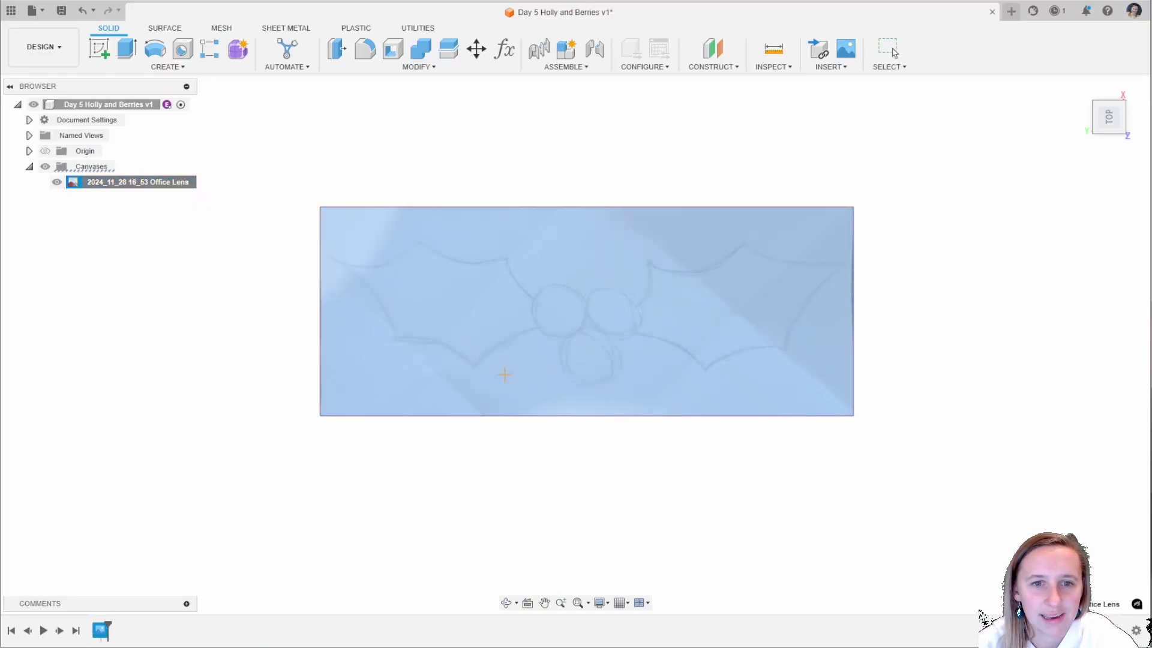
left_click(321, 256)
left_click(850, 256)
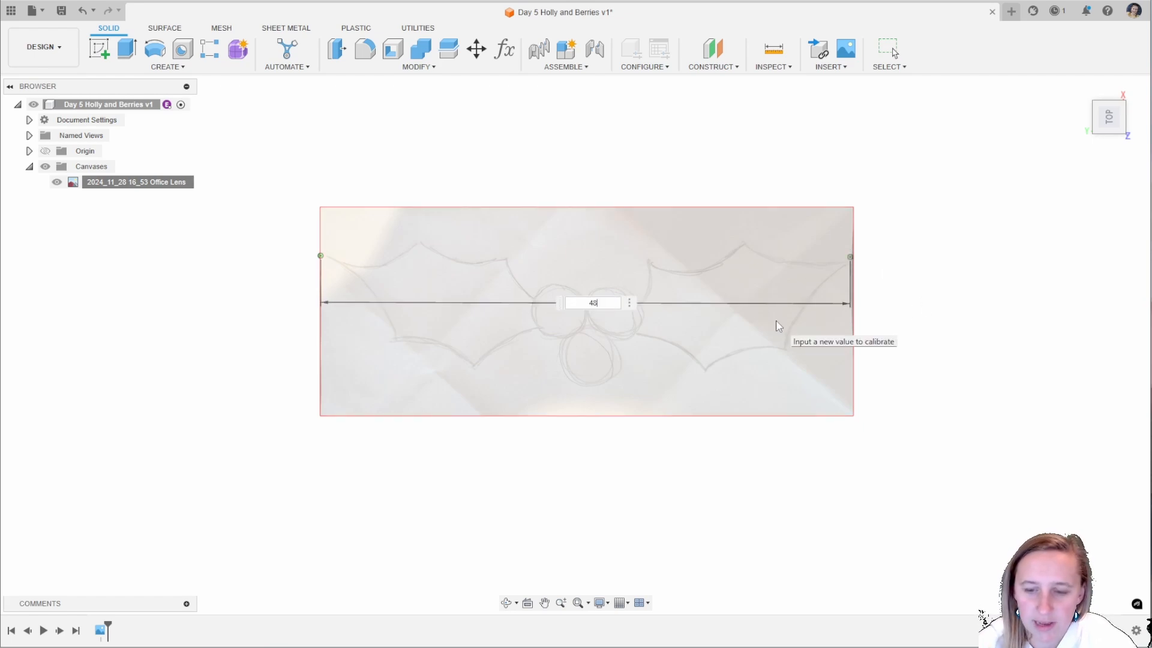
type("48")
key("Return")
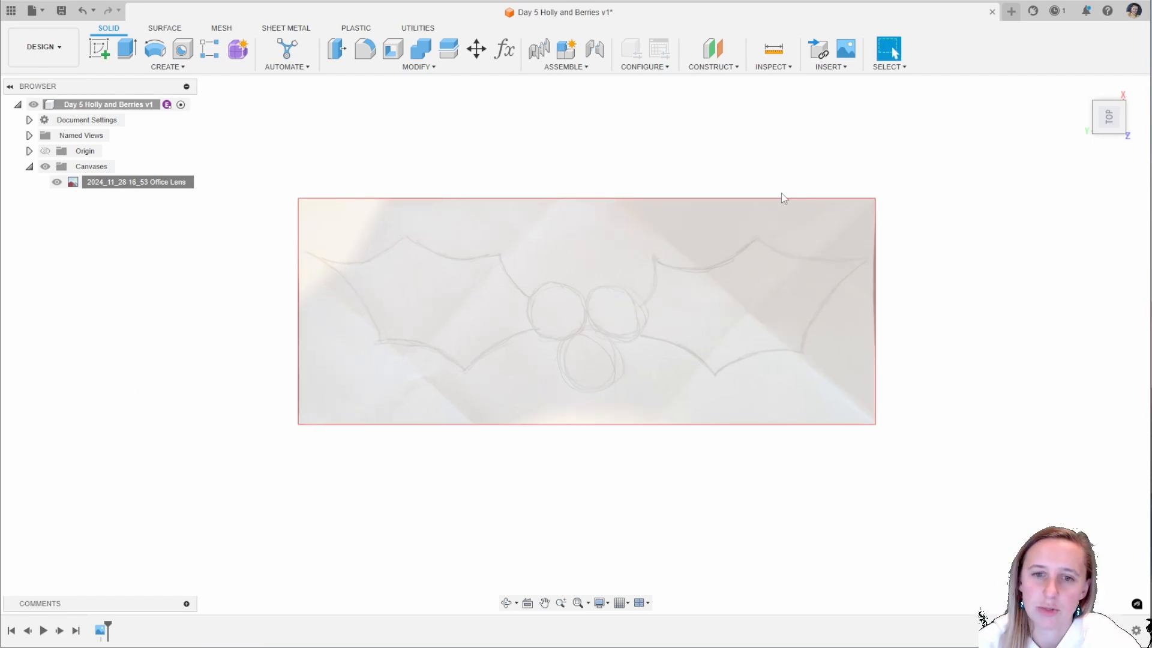
Create an internal standard component named Holly under the root design and activate it.
scroll(840, 420, "down", 2)
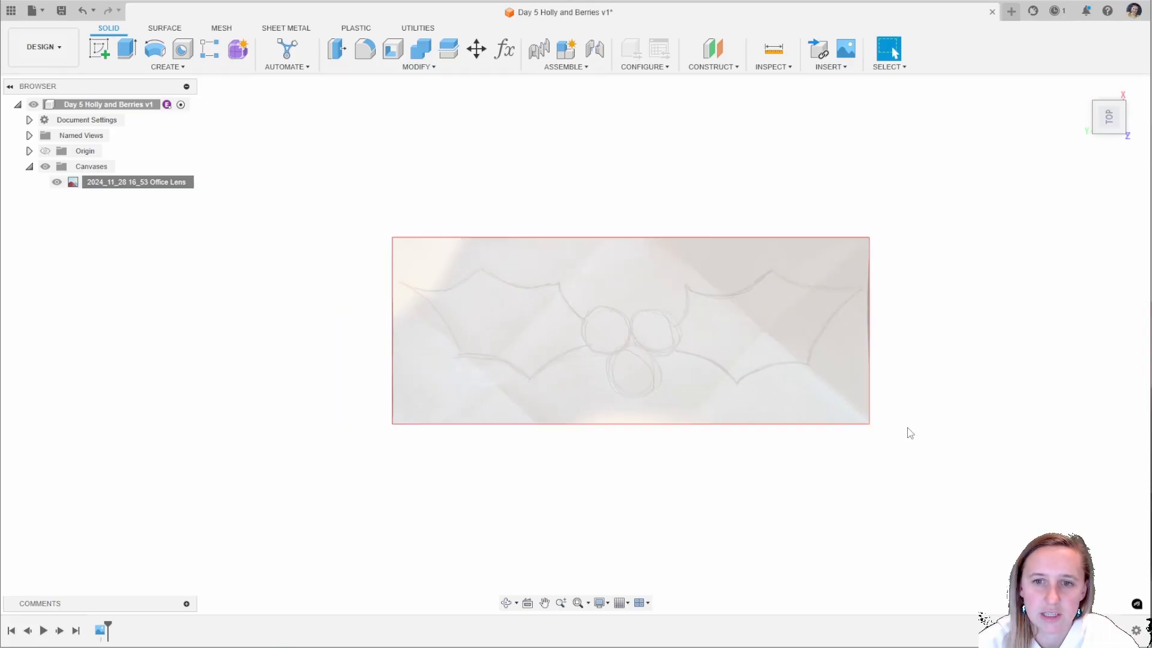
scroll(596, 419, "up", 5)
scroll(300, 270, "down", 4)
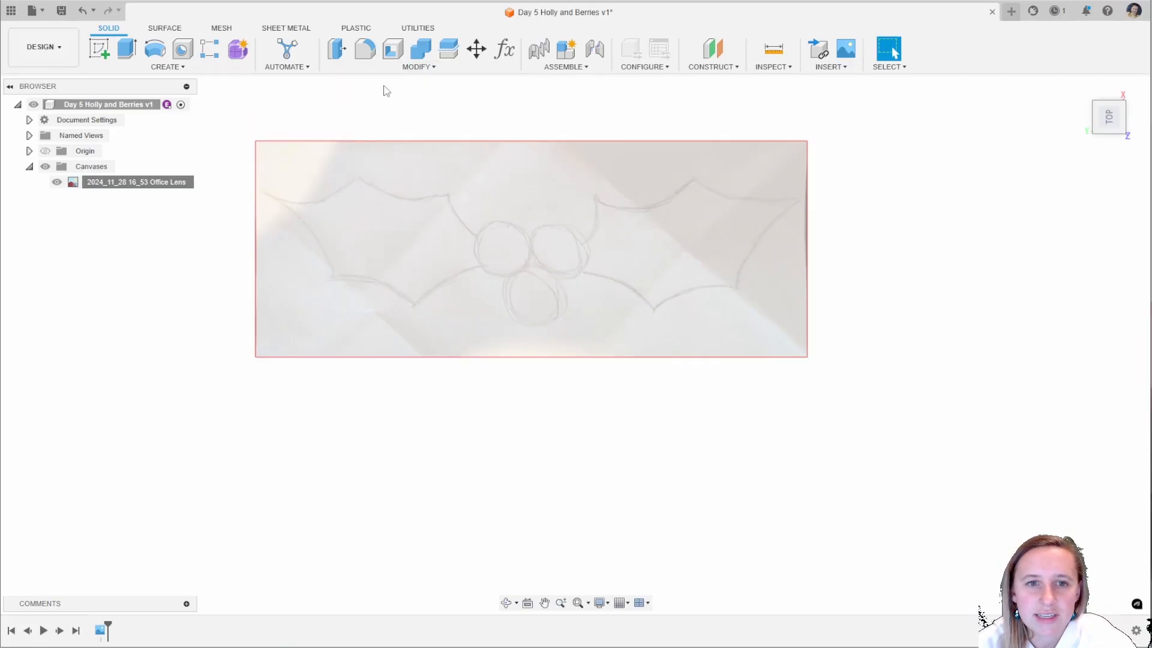
scroll(386, 93, "up", 1)
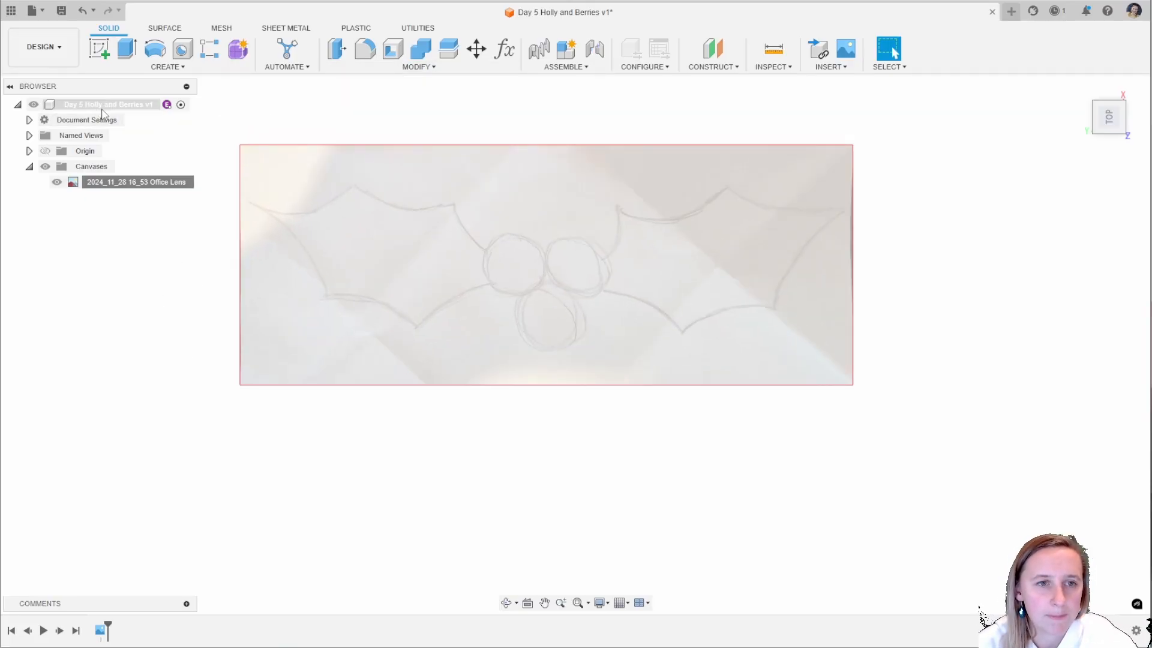
left_click(383, 129)
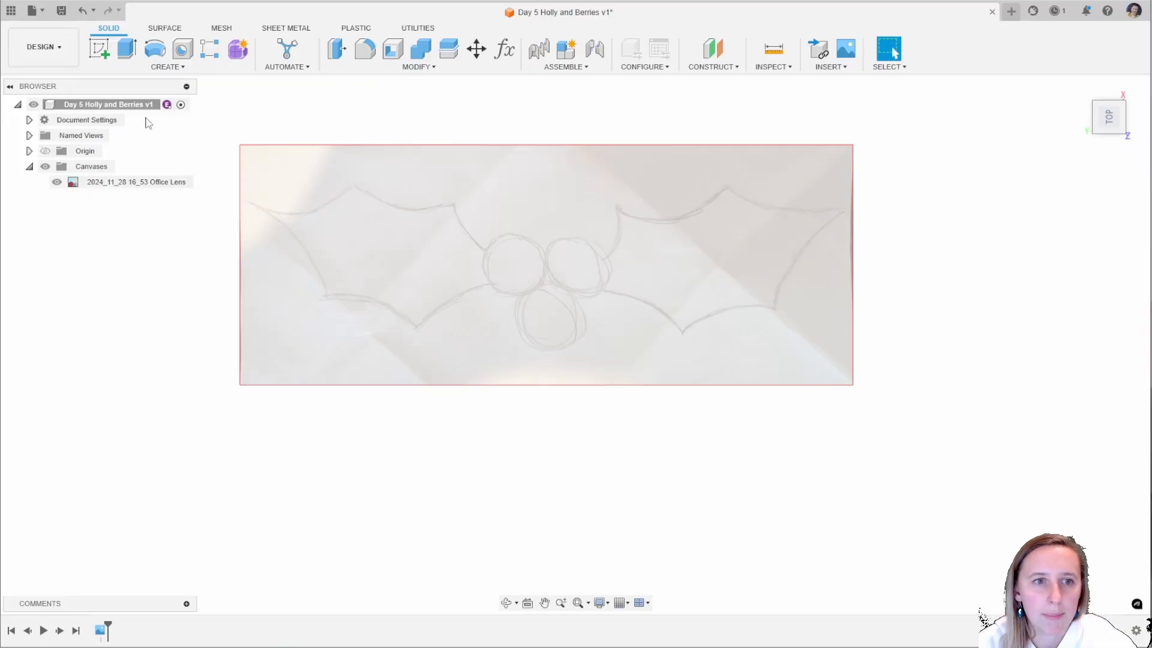
left_click(564, 67)
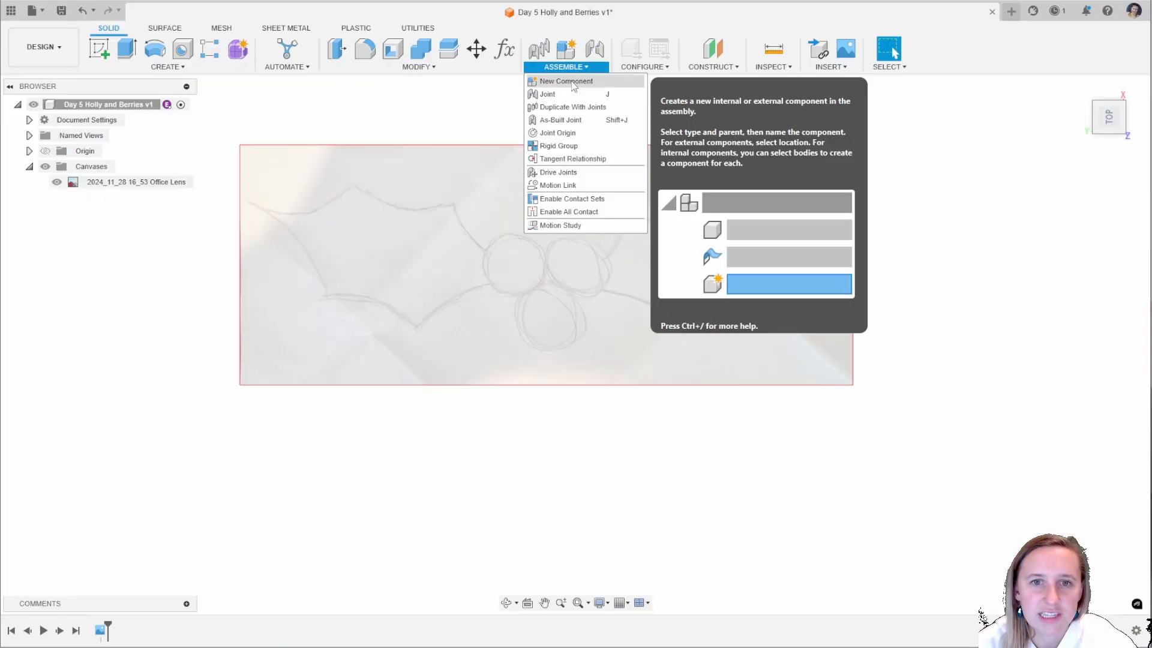
left_click(573, 86)
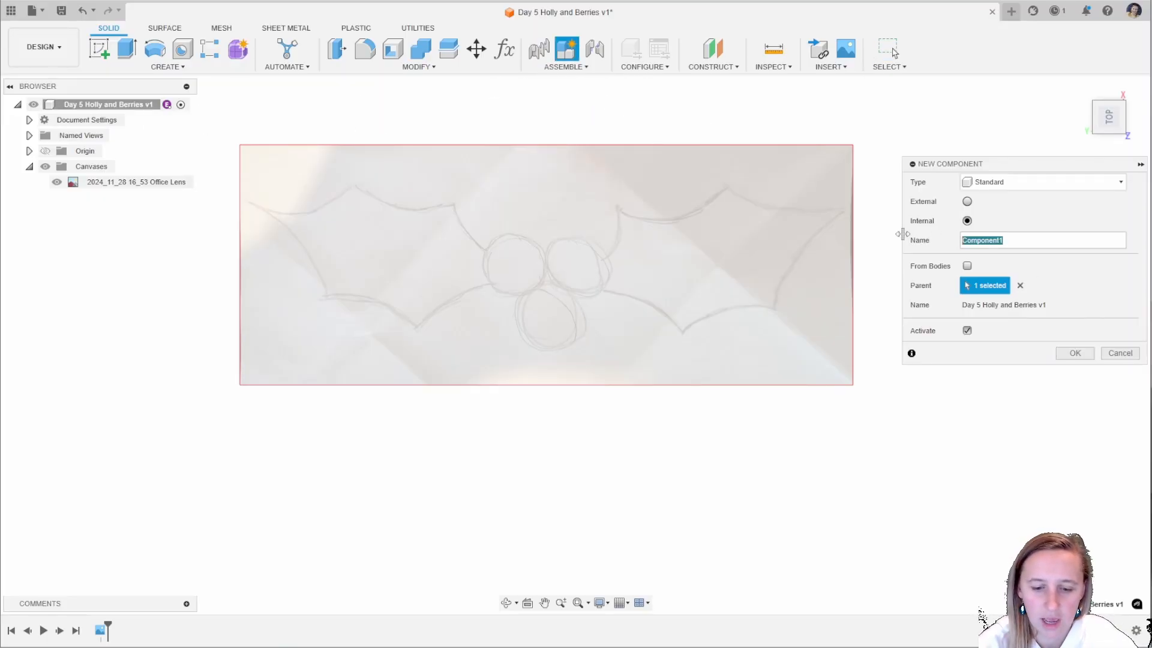
type("Holly")
key("Return")
Edit the holly canvas and raise its opacity to the maximum.
scroll(878, 391, "down", 2)
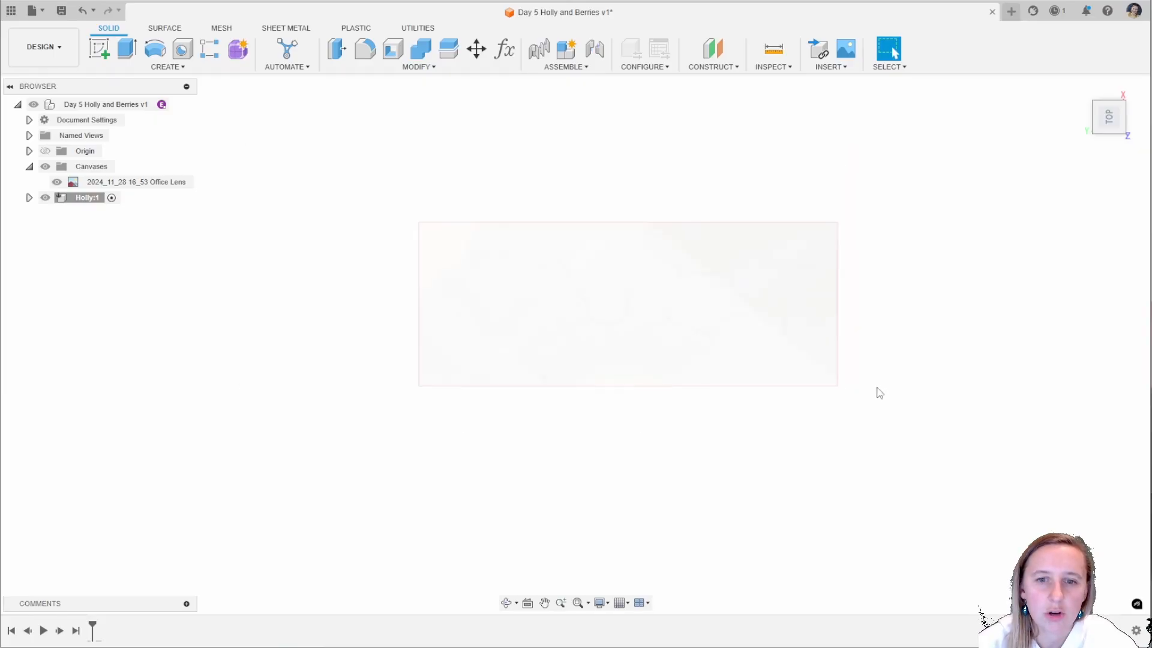
scroll(636, 358, "up", 1)
scroll(636, 358, "up", 2)
right_click(119, 182)
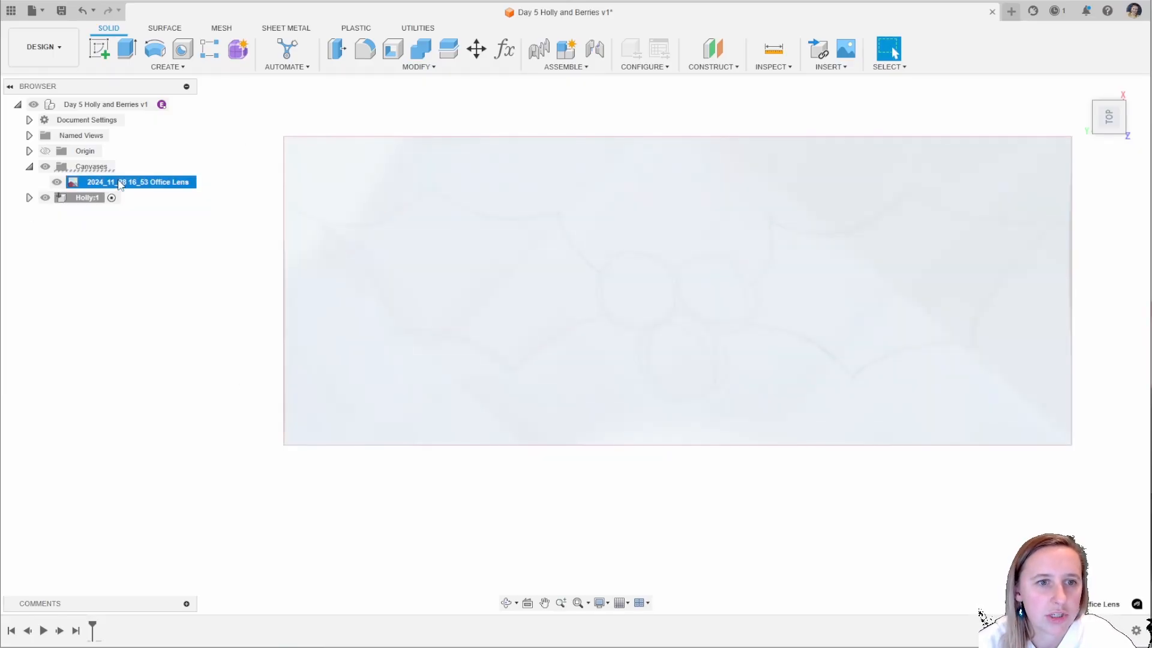
left_click(155, 207)
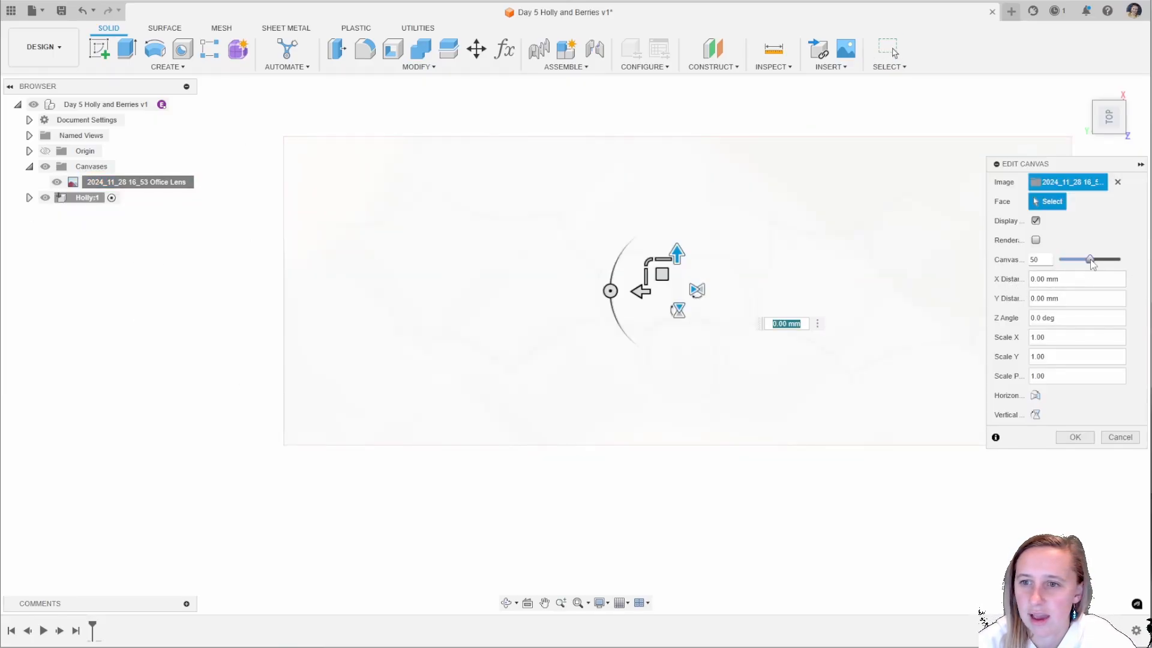
left_click_drag(1090, 261, 1130, 269)
left_click(1075, 438)
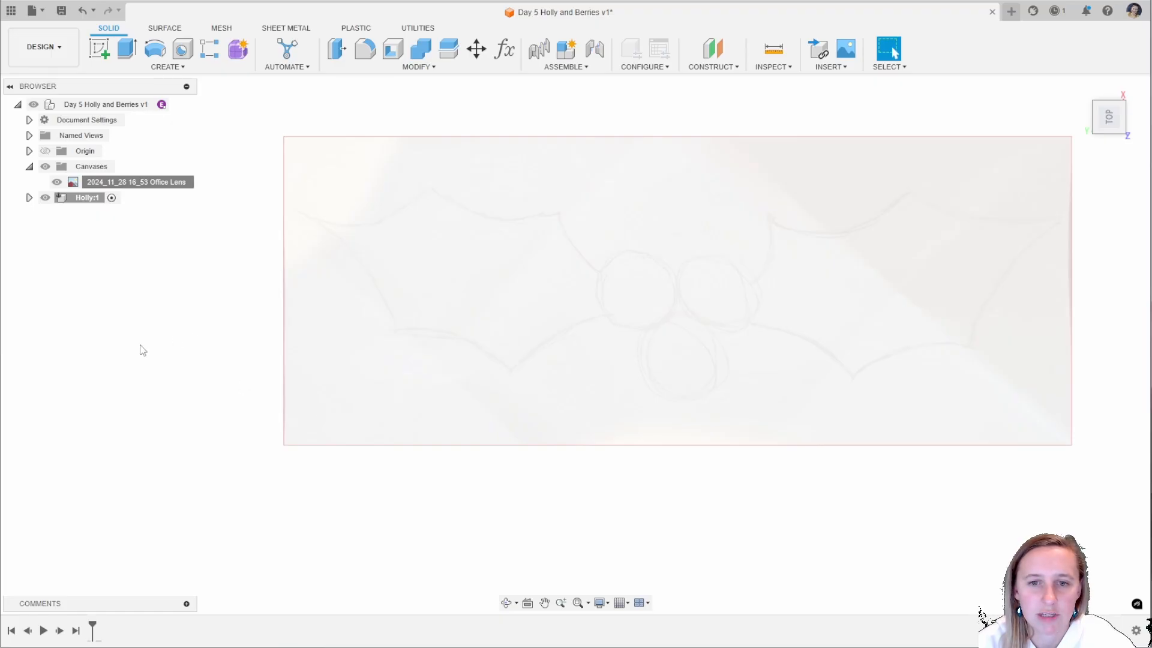
Start a sketch on the XY origin plane inside the Holly component.
scroll(78, 320, "down", 3)
scroll(108, 344, "up", 2)
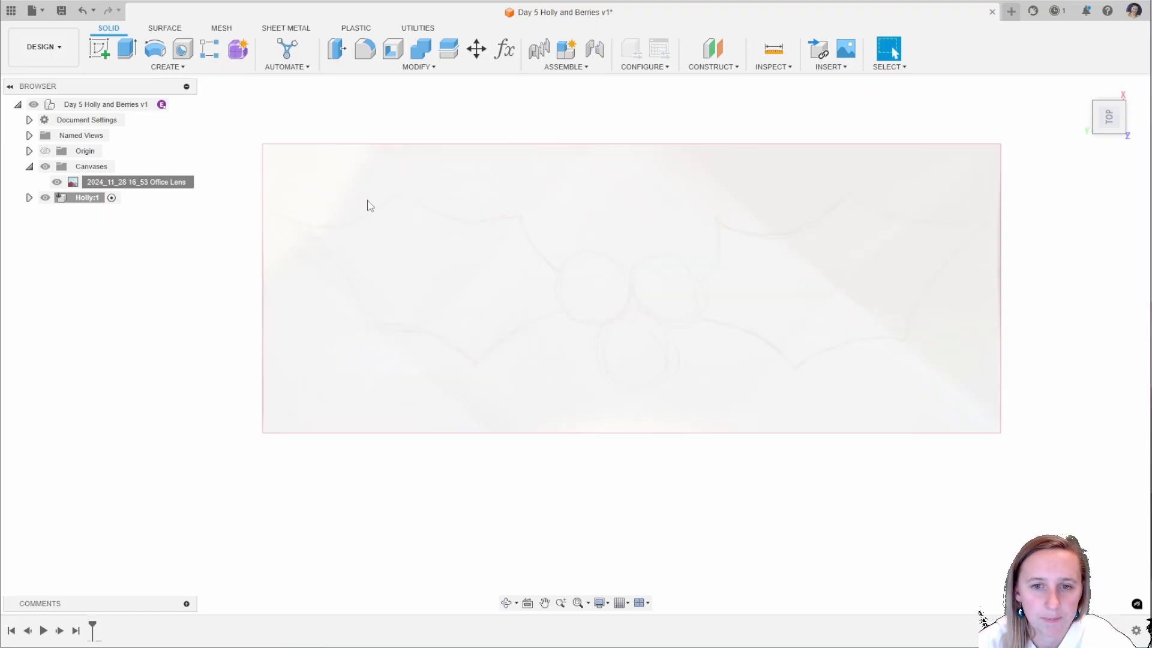
left_click(99, 48)
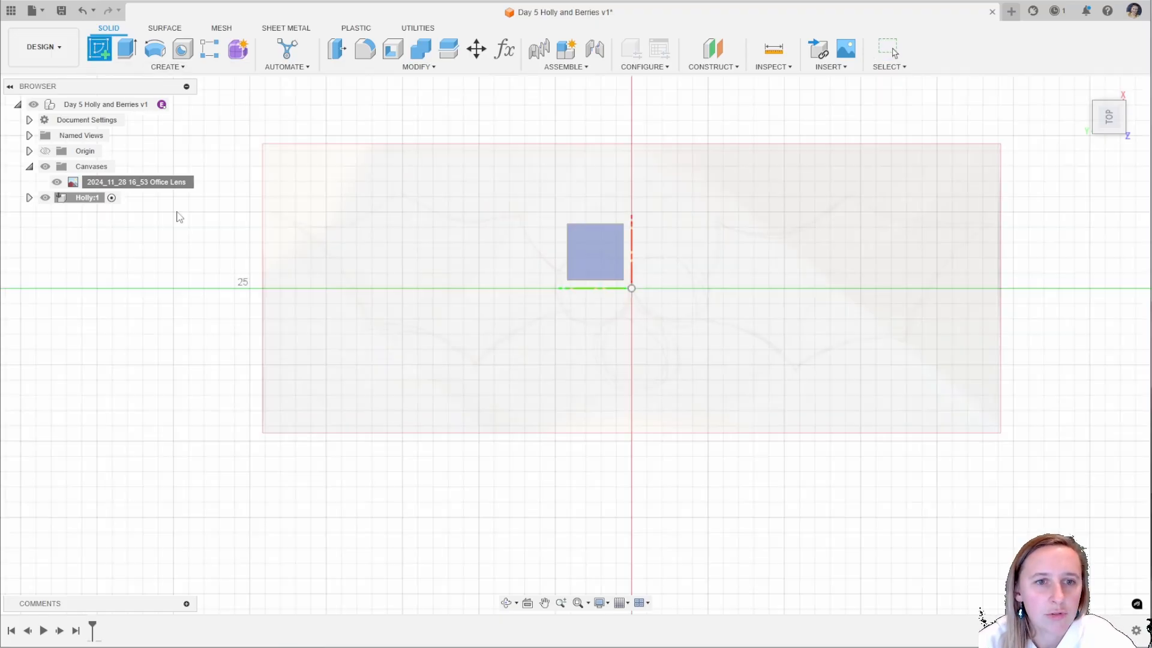
left_click(598, 264)
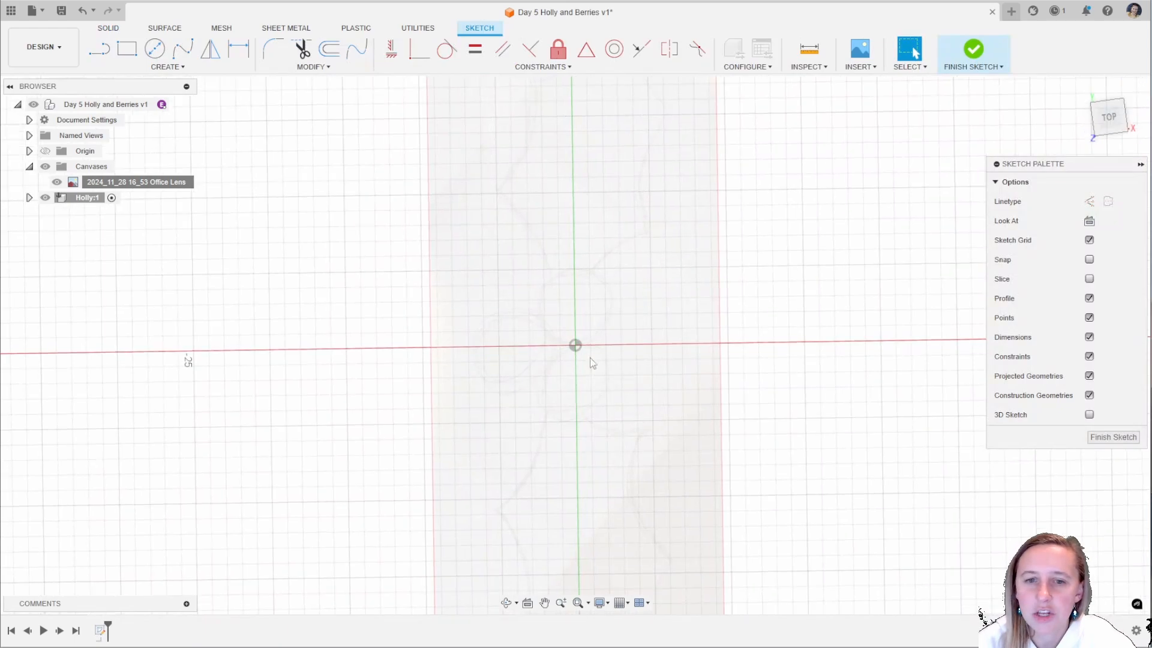
scroll(535, 445, "down", 1)
scroll(482, 415, "up", 2)
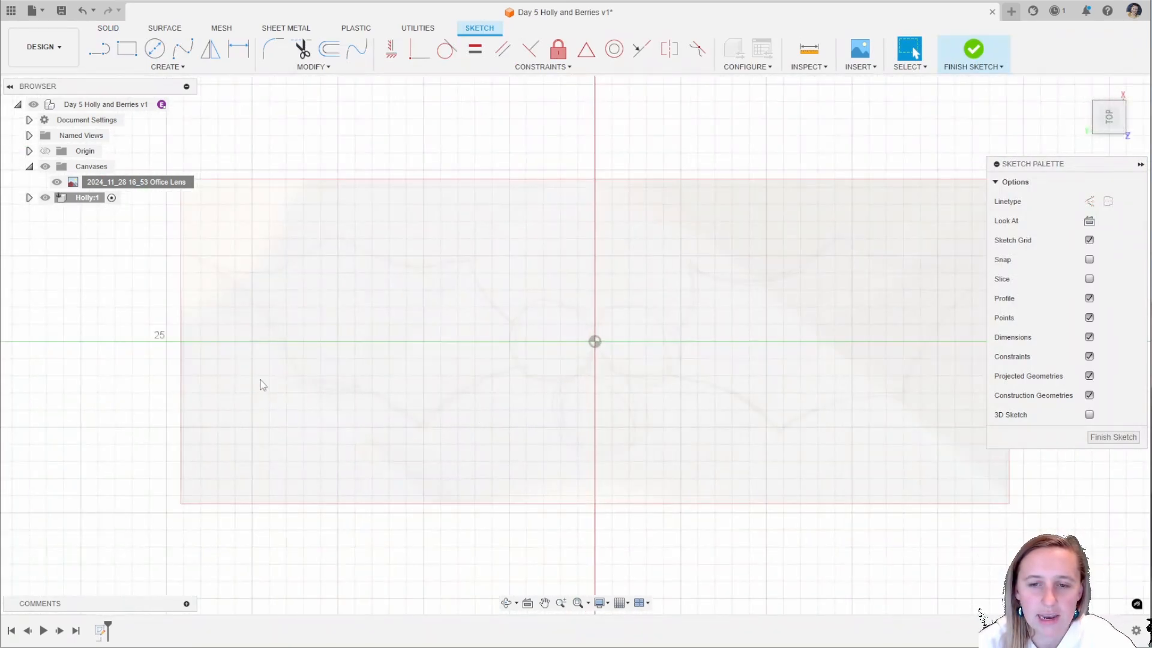
scroll(327, 398, "up", 1)
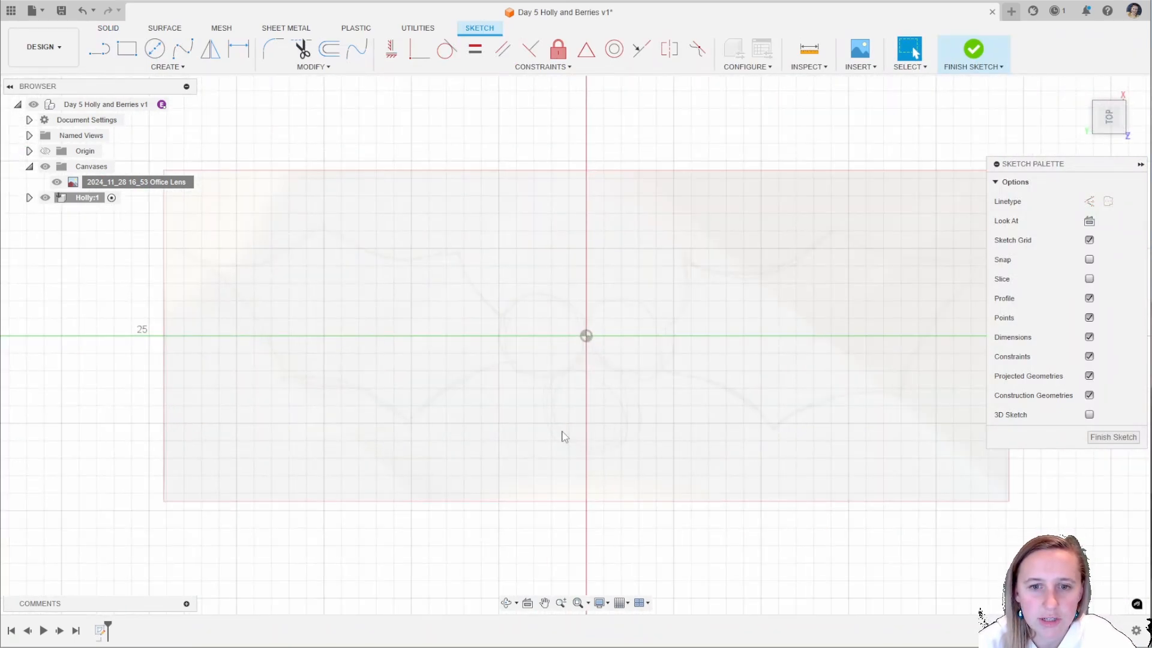
Sketch a 5 mm diameter circle over the lower berry, centred on the X axis below the origin.
left_click(157, 50)
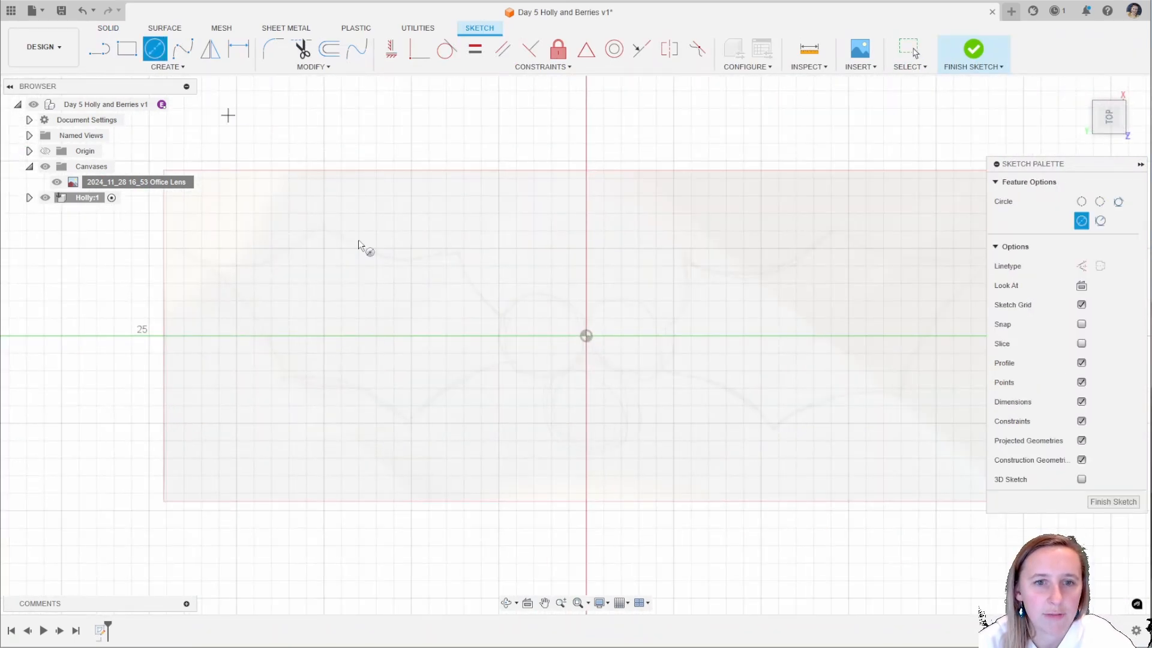
left_click(586, 413)
type("5")
key("Return")
key("Escape")
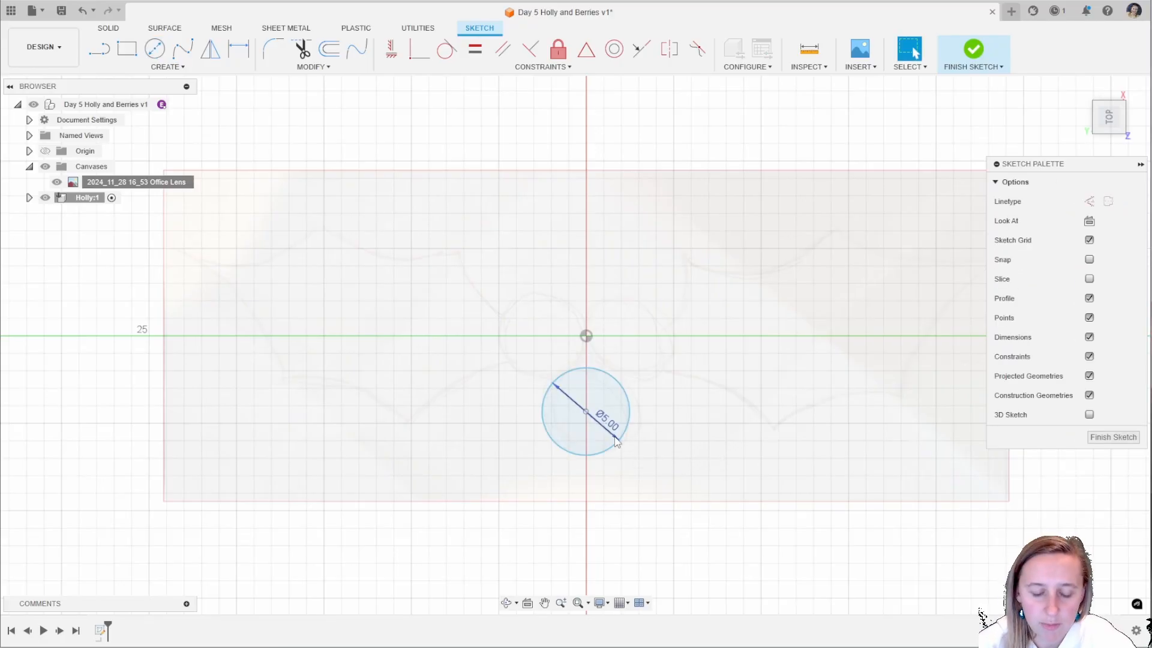
key("c")
key("Escape")
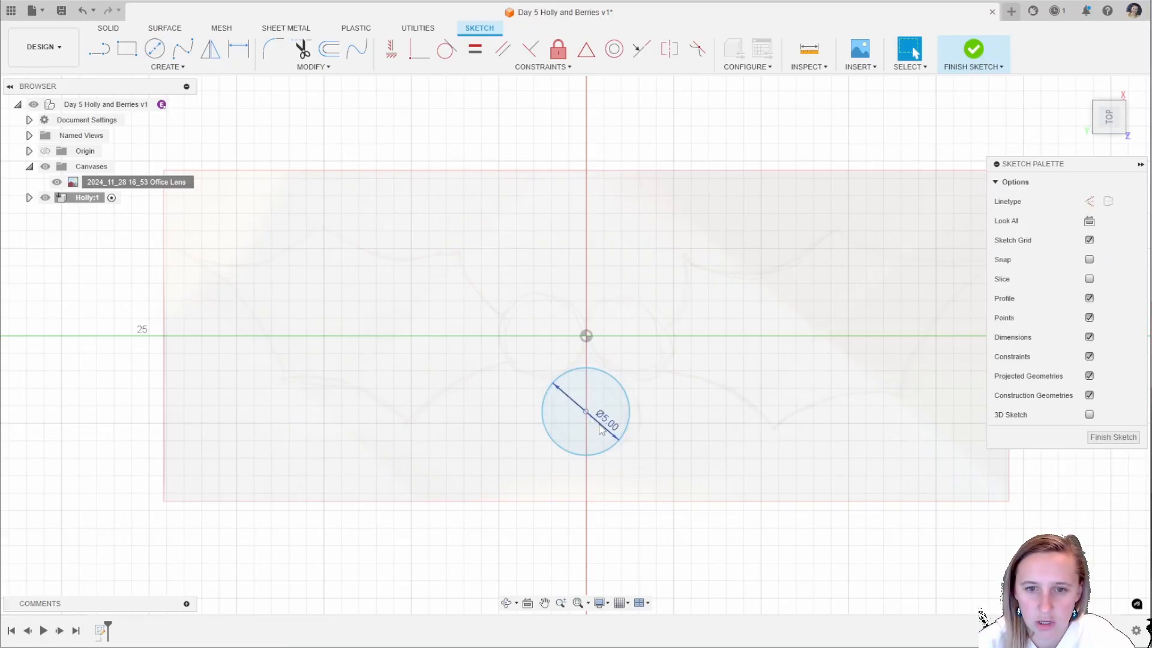
Offset the lower berry circle outward by 0.8 mm.
left_click(600, 423)
key("o")
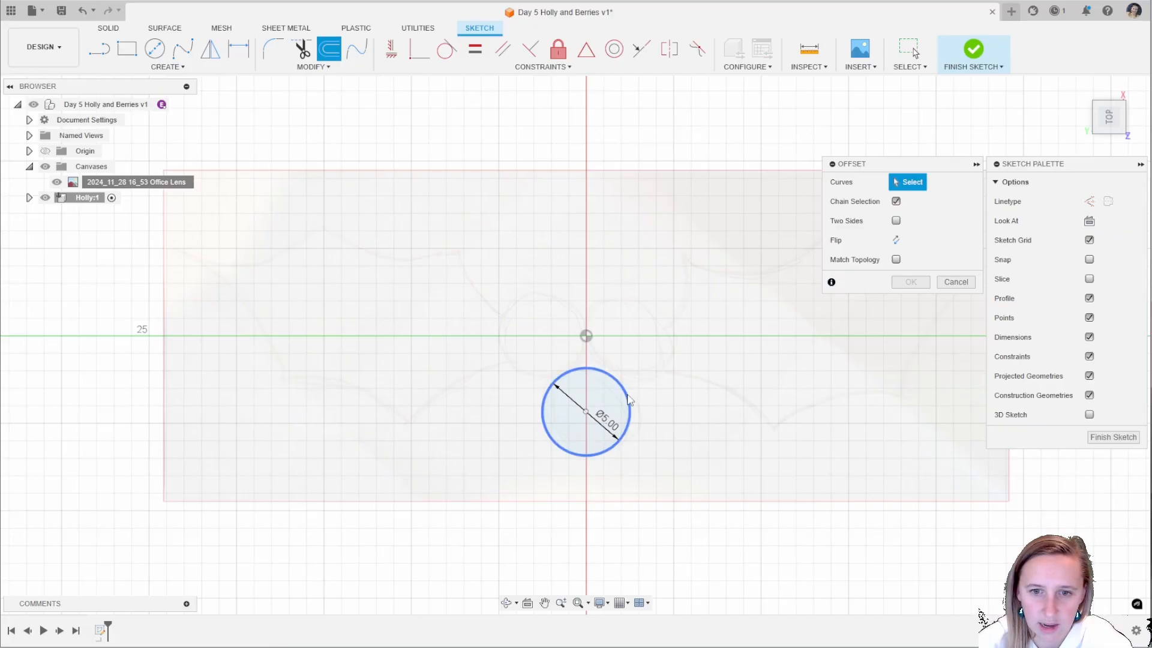
type("0")
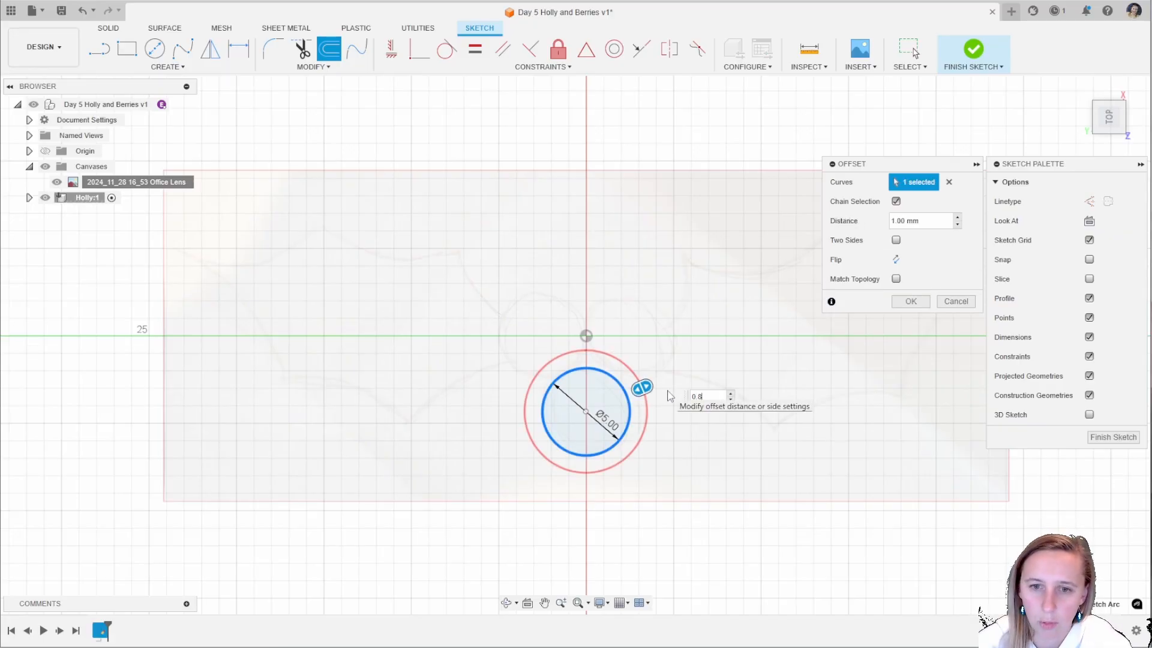
type(".8")
key("Return")
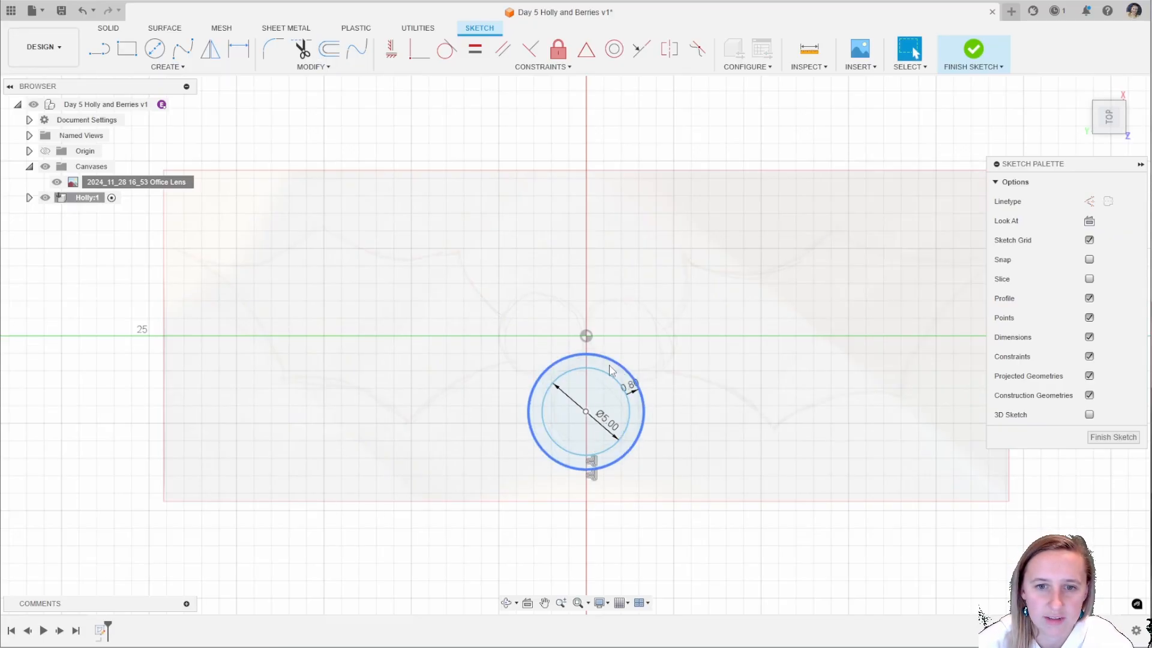
Copy both lower berry circles with their dimensions and move the copy 7 mm along X and 4 mm along Y for the upper-left berry.
left_click_drag(502, 348, 688, 513)
key("m")
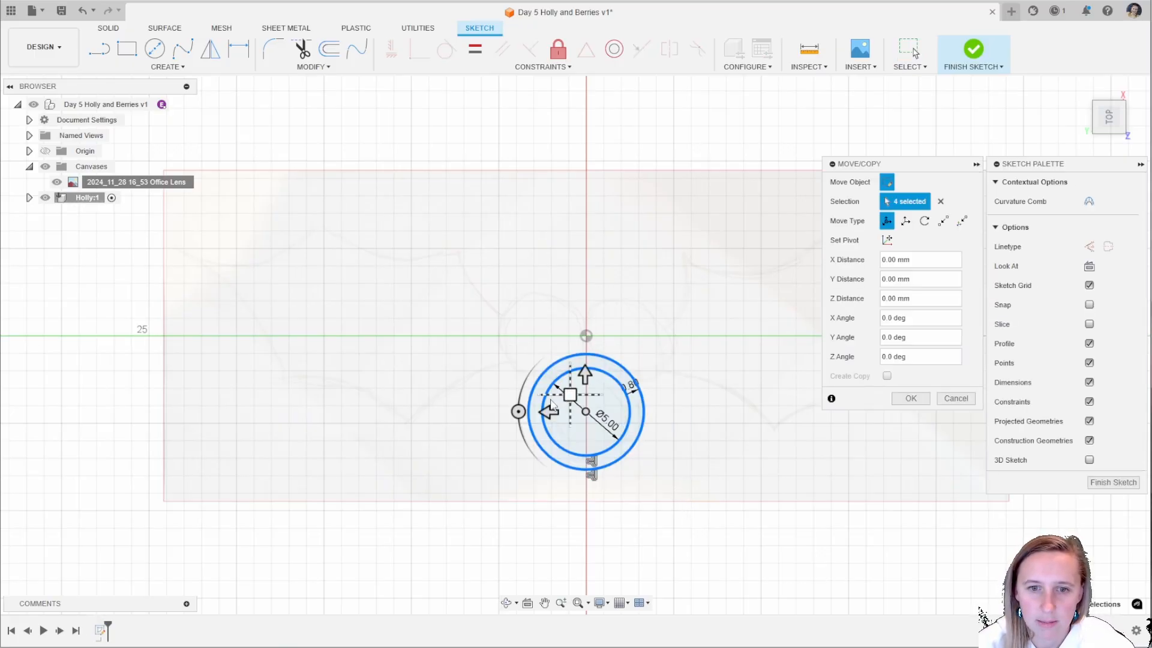
left_click_drag(583, 375, 582, 255)
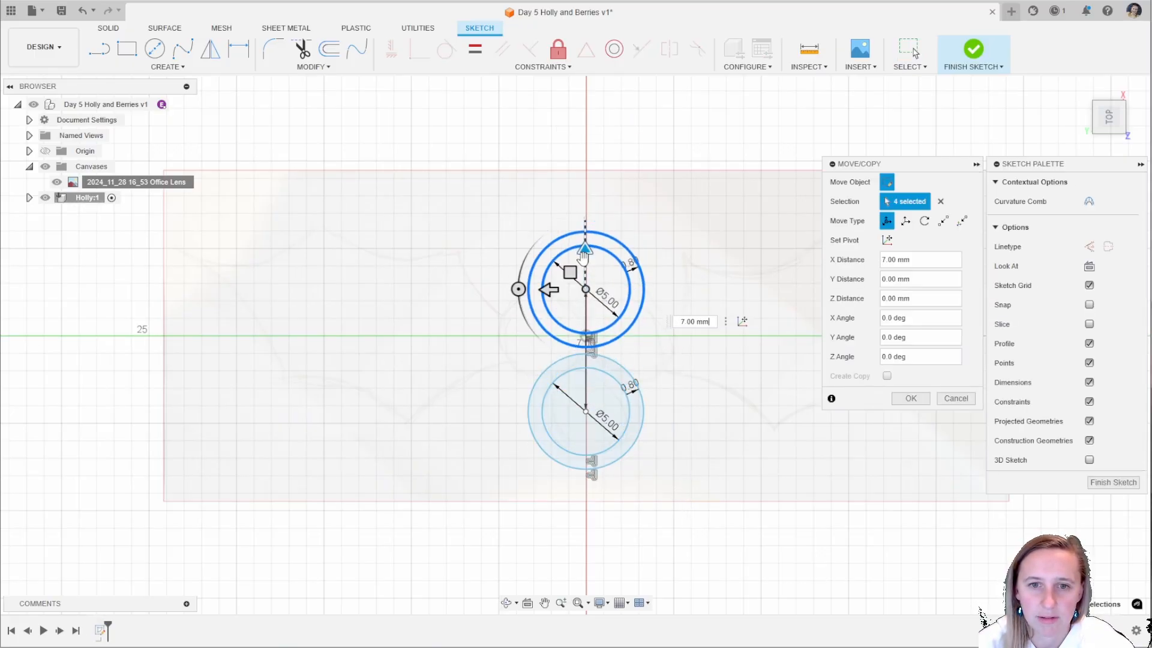
left_click_drag(523, 291, 455, 290)
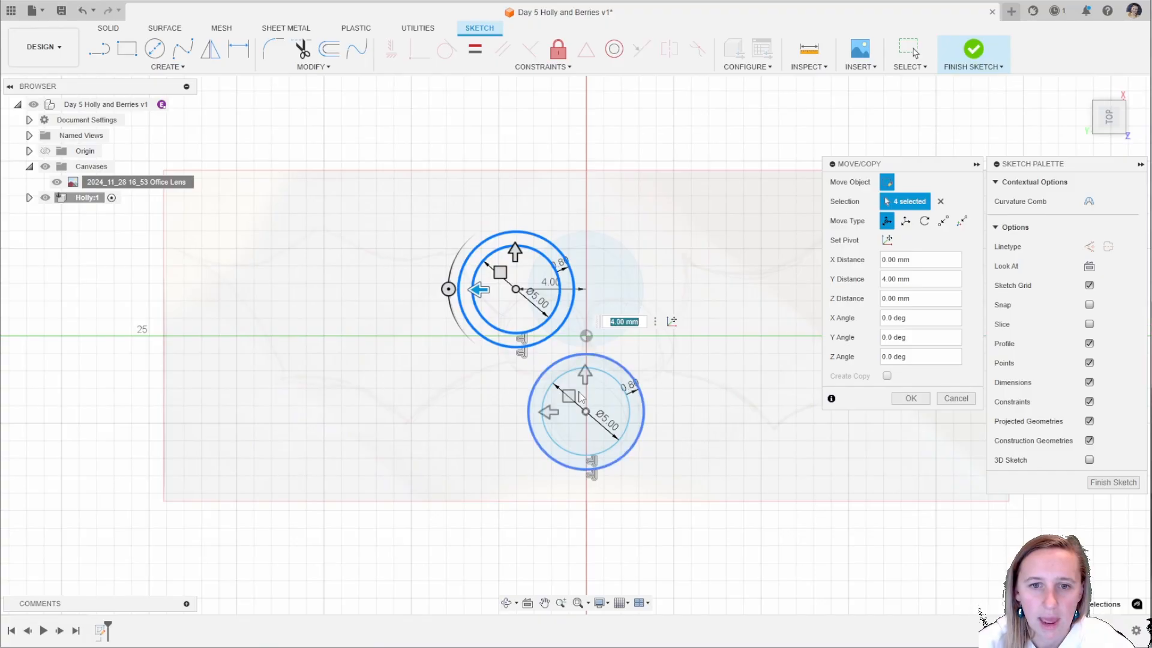
left_click(910, 399)
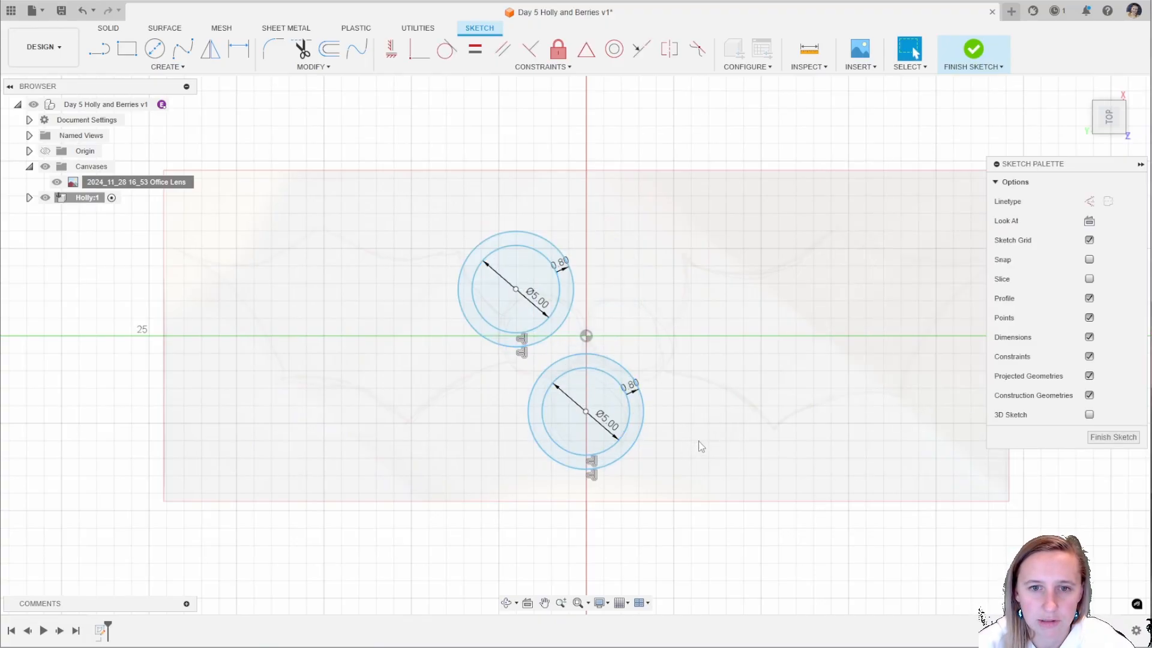
Paste another copy of the berry circles and move it level with the first copy, mirrored across the X axis, for the upper-right berry.
key("ctrl+v")
left_click_drag(585, 374, 581, 246)
mouse_move(628, 292)
left_mouse_down()
mouse_move(707, 292)
mouse_move(697, 291)
left_mouse_up()
left_click(910, 398)
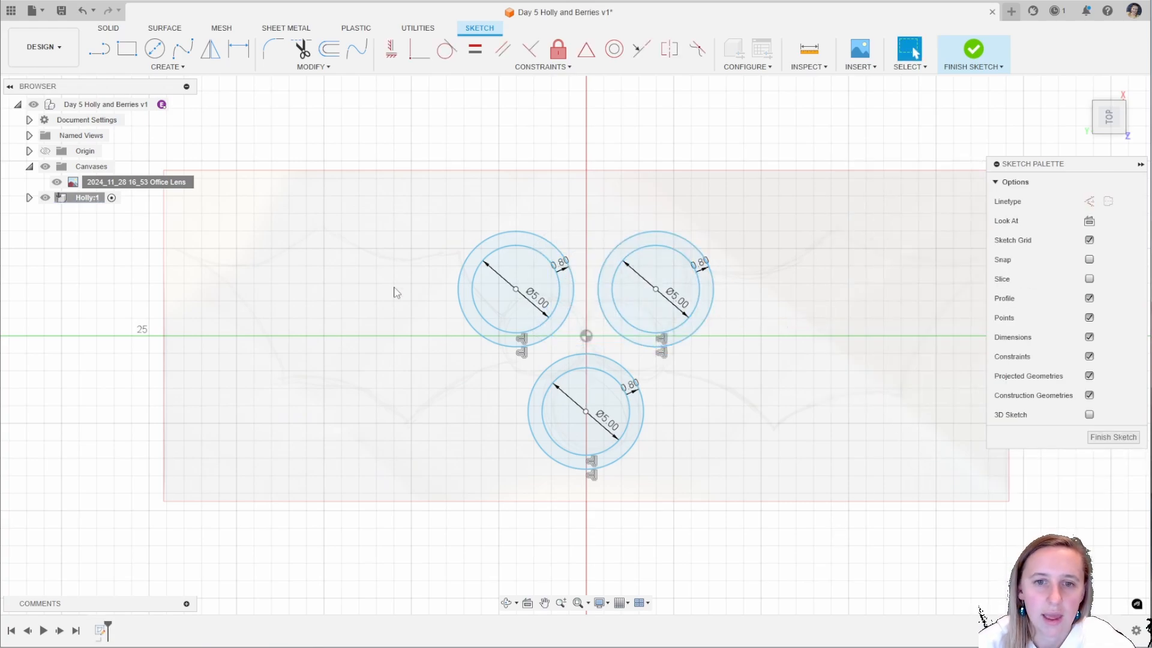
Make the outer circles of the three berries tangent to one another.
left_click(571, 298)
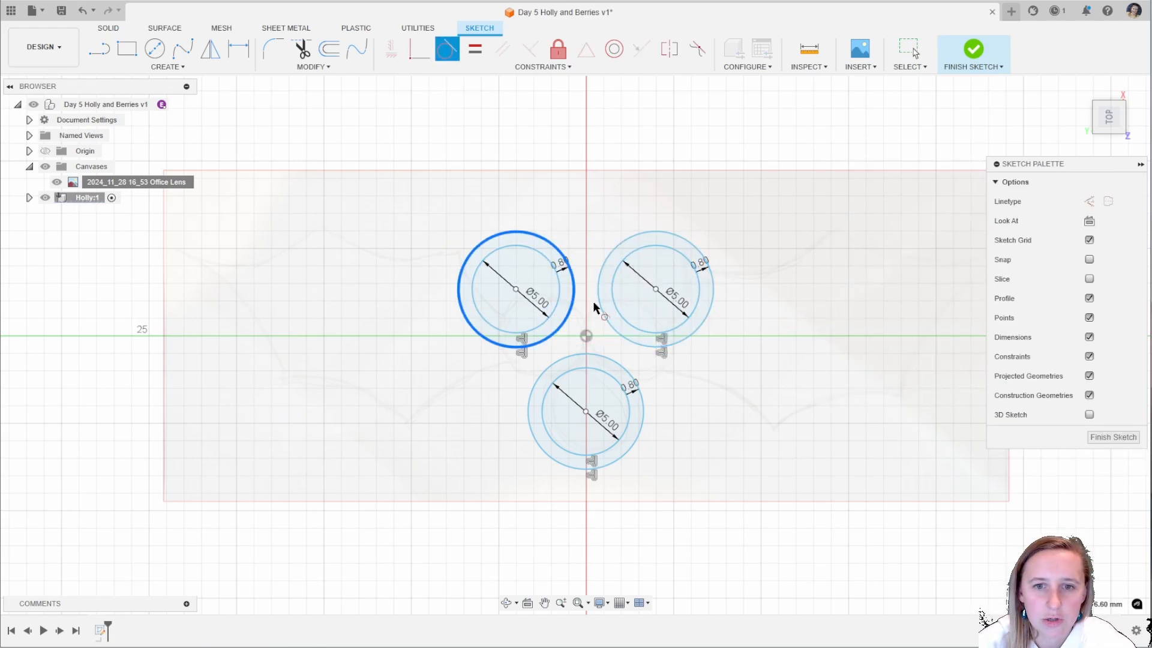
left_click(598, 309)
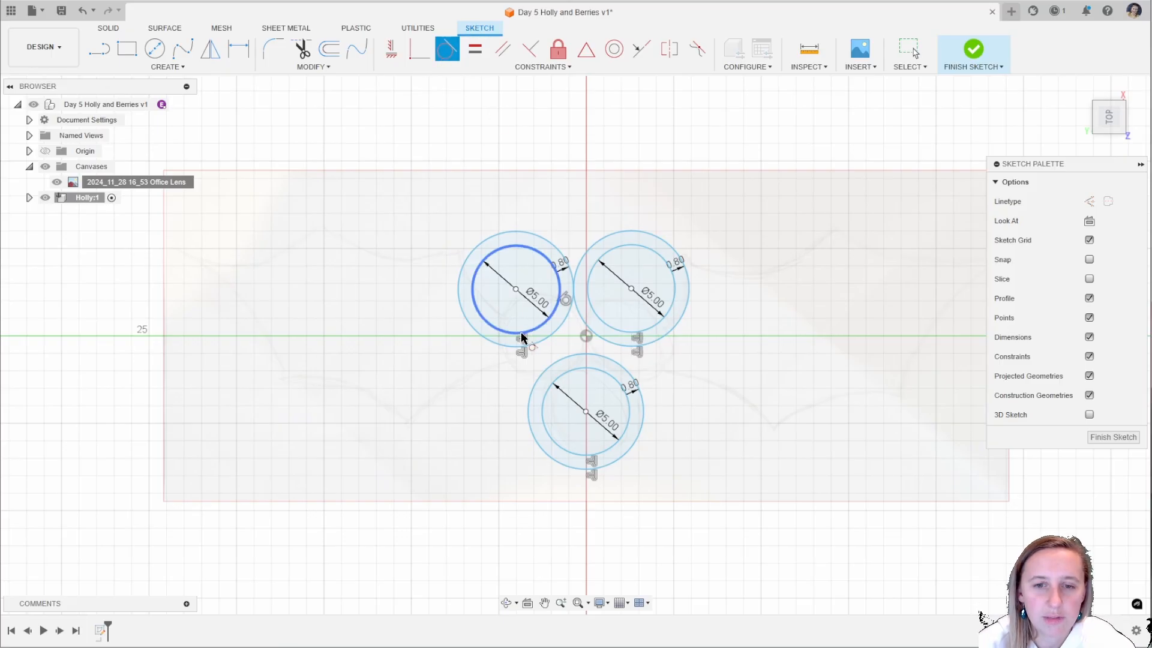
left_click(551, 361)
left_click(547, 339)
left_click(607, 357)
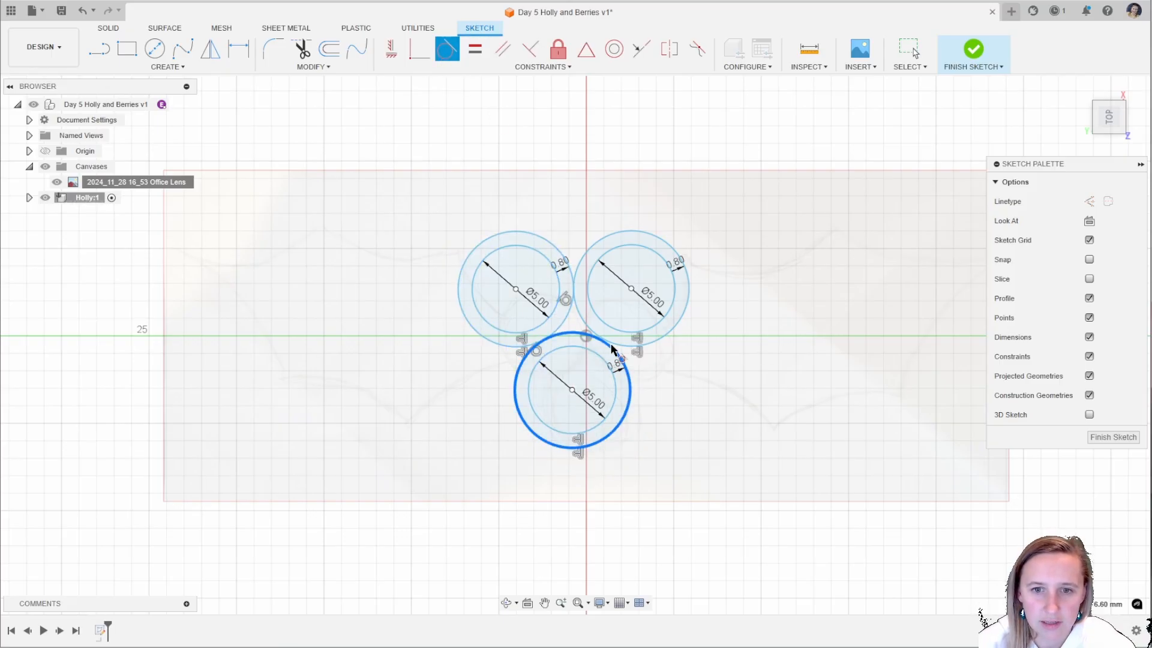
left_click(637, 350)
key("Escape")
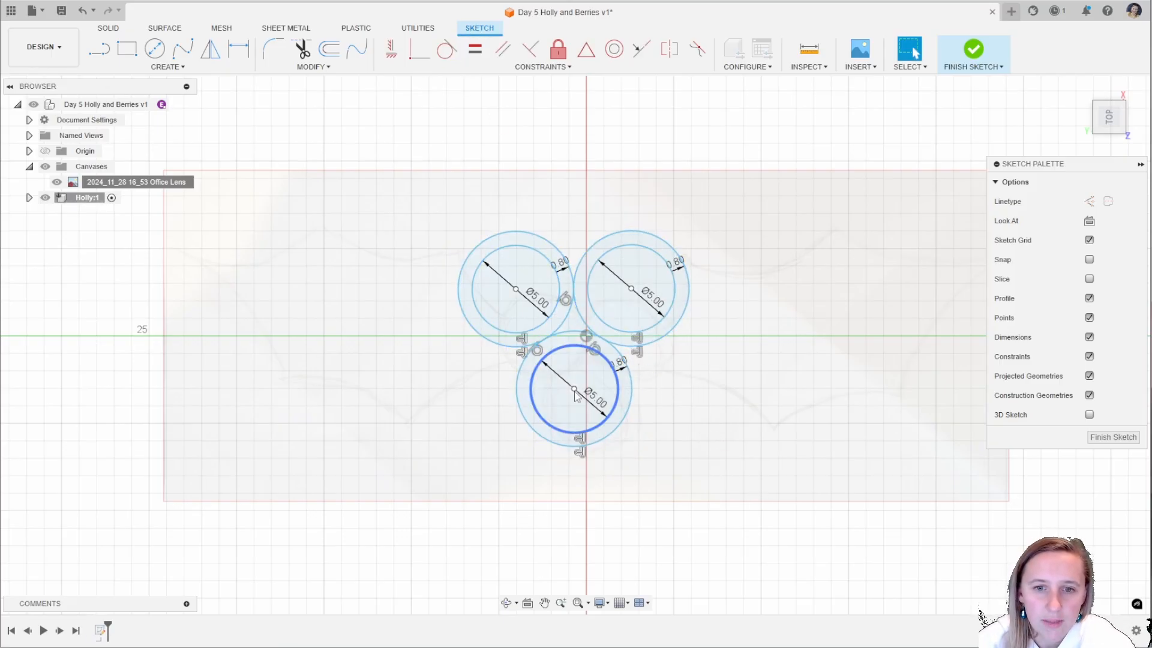
Move the tangent berry cluster so that it sits around the origin, with the lower berry near the X axis.
mouse_move(574, 389)
left_mouse_down()
mouse_move(588, 419)
mouse_move(583, 406)
left_mouse_up()
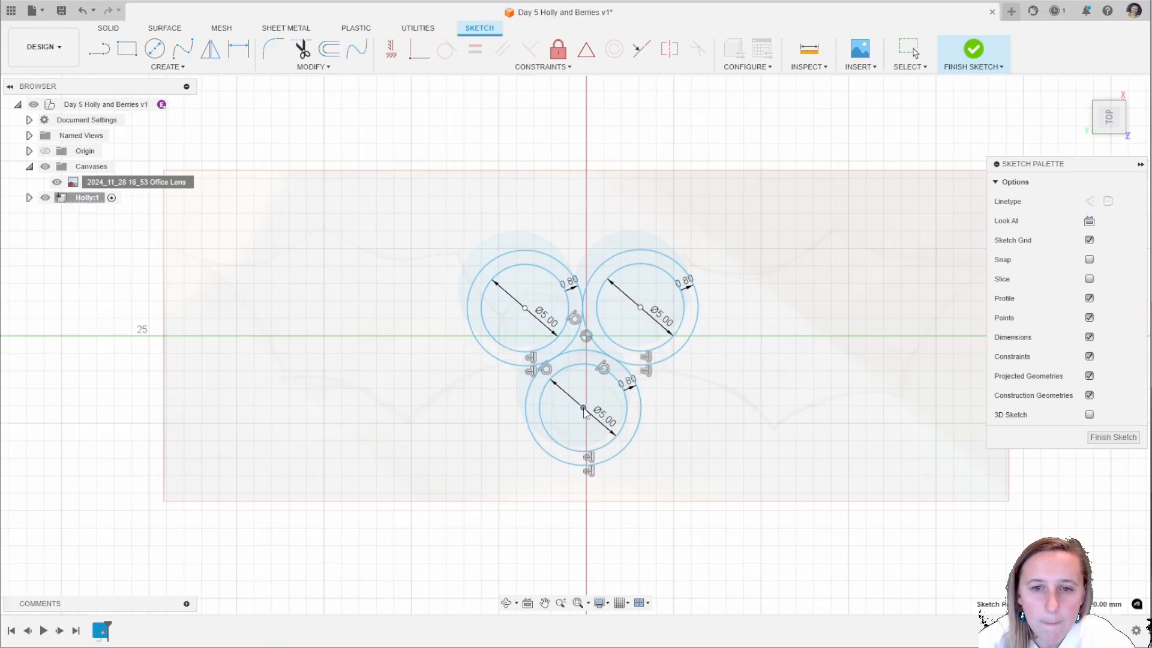
left_click_drag(526, 309, 527, 299)
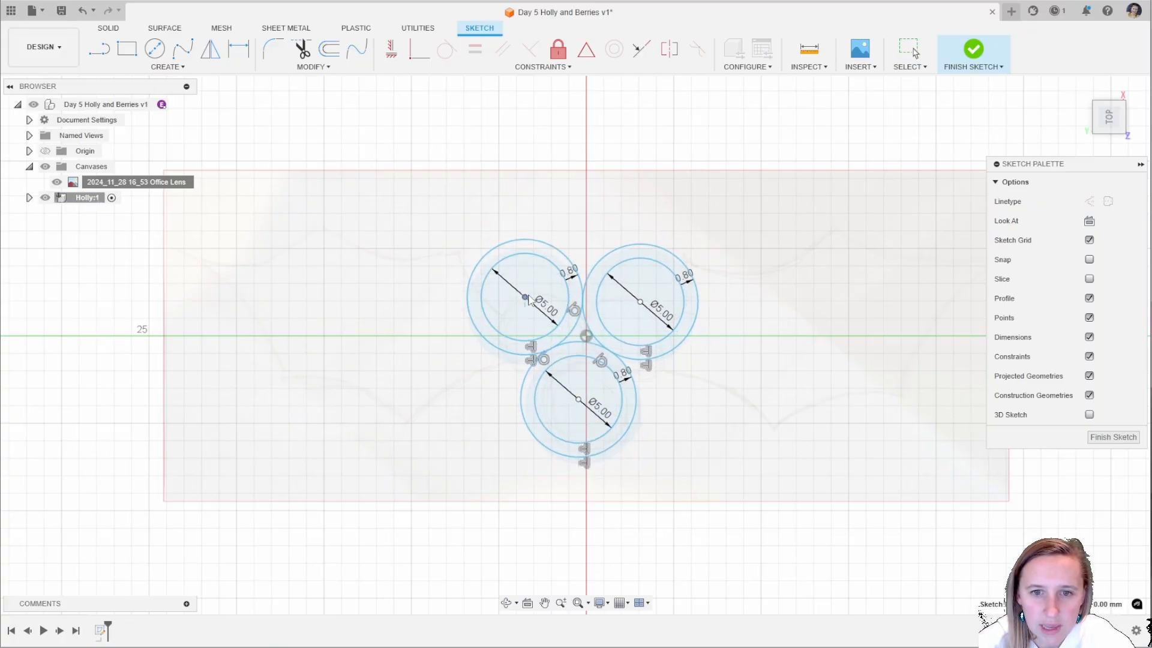
left_click(681, 460)
scroll(690, 455, "down", 2)
scroll(588, 316, "up", 3)
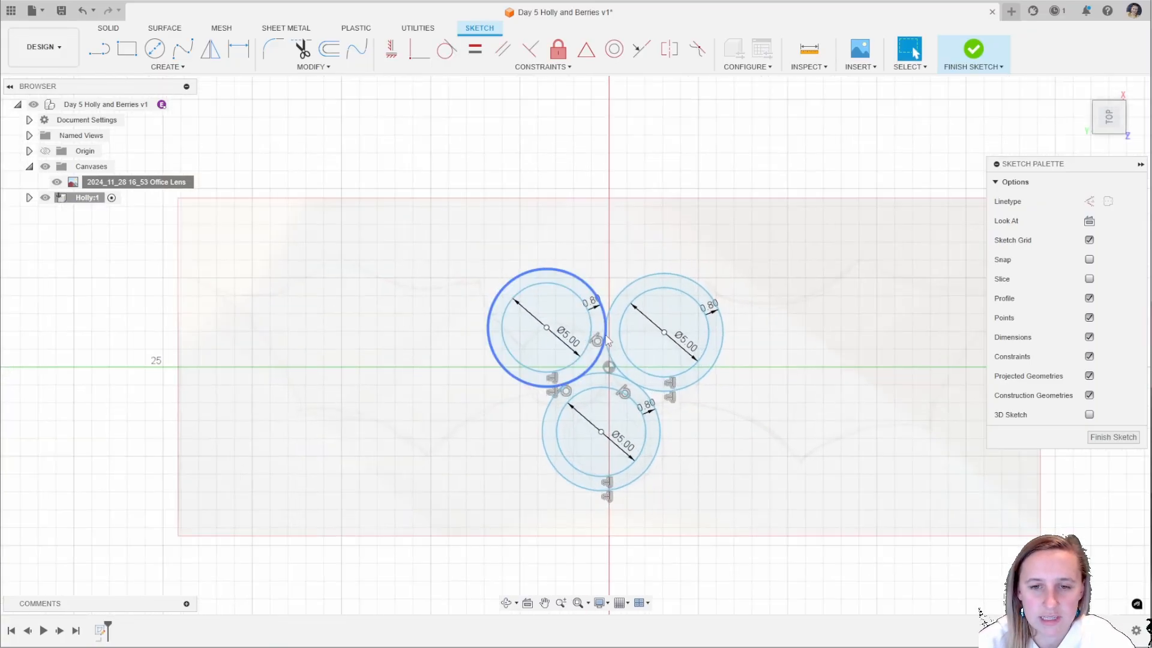
left_click_drag(537, 328, 546, 358)
scroll(739, 233, "down", 2)
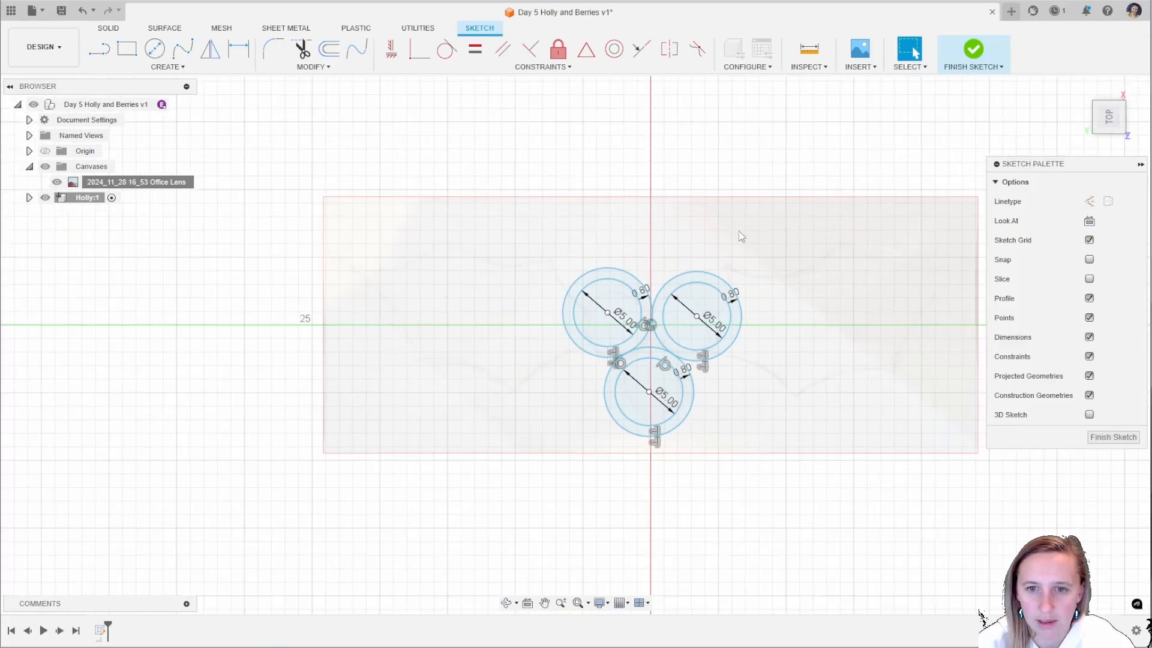
scroll(685, 328, "up", 3)
scroll(412, 351, "up", 3)
scroll(383, 345, "down", 4)
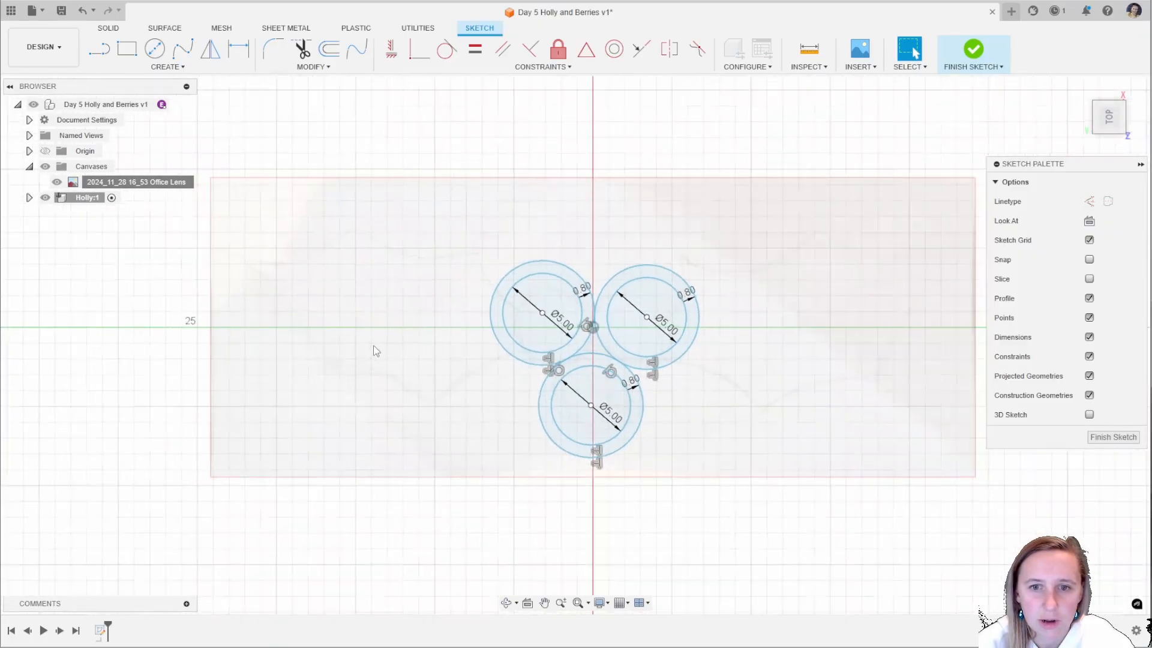
Set the inner circle diameter of all three berries to 2.5 mm.
scroll(376, 350, "up", 2)
double_click(524, 300)
type("2")
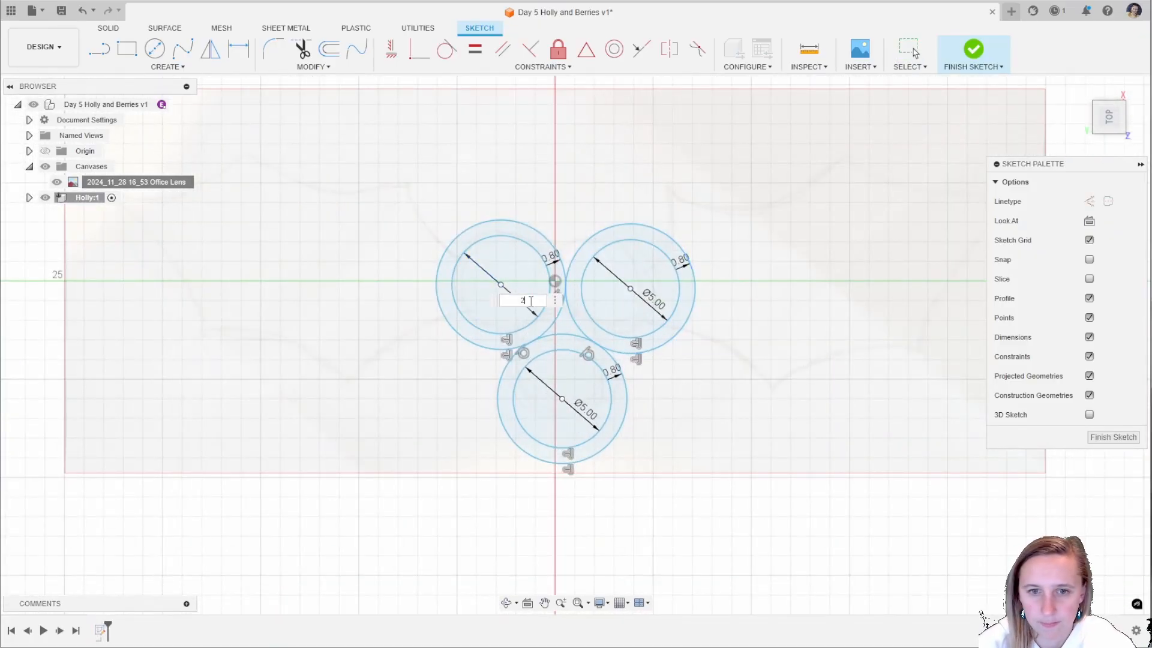
type(".5")
key("Return")
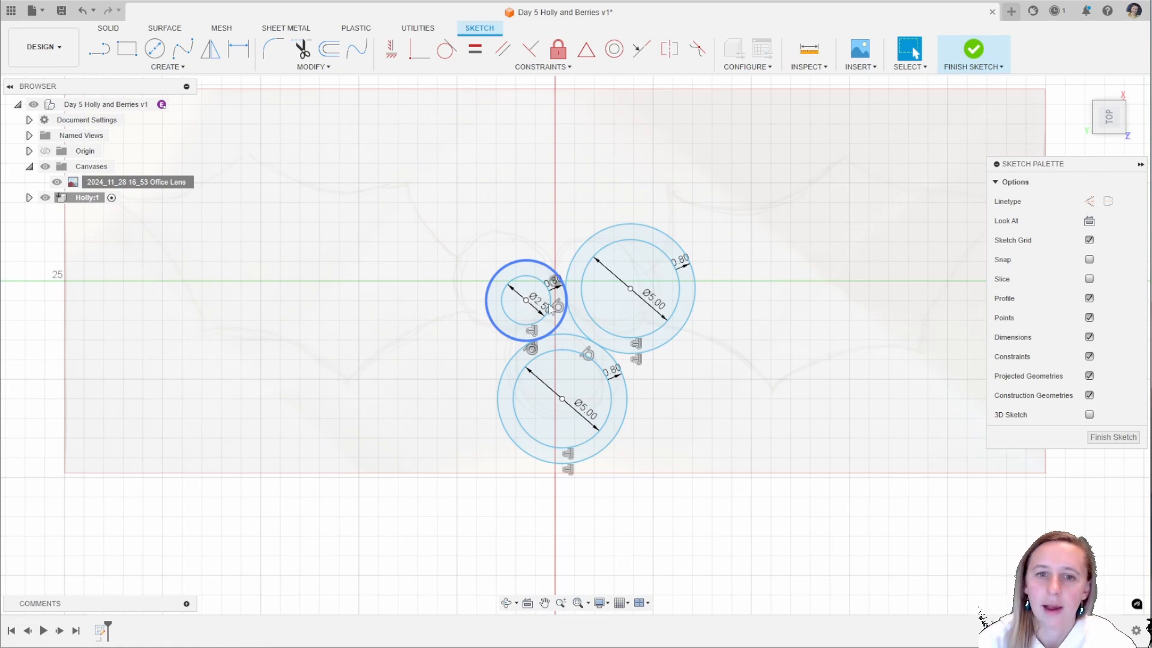
double_click(660, 301)
type("2")
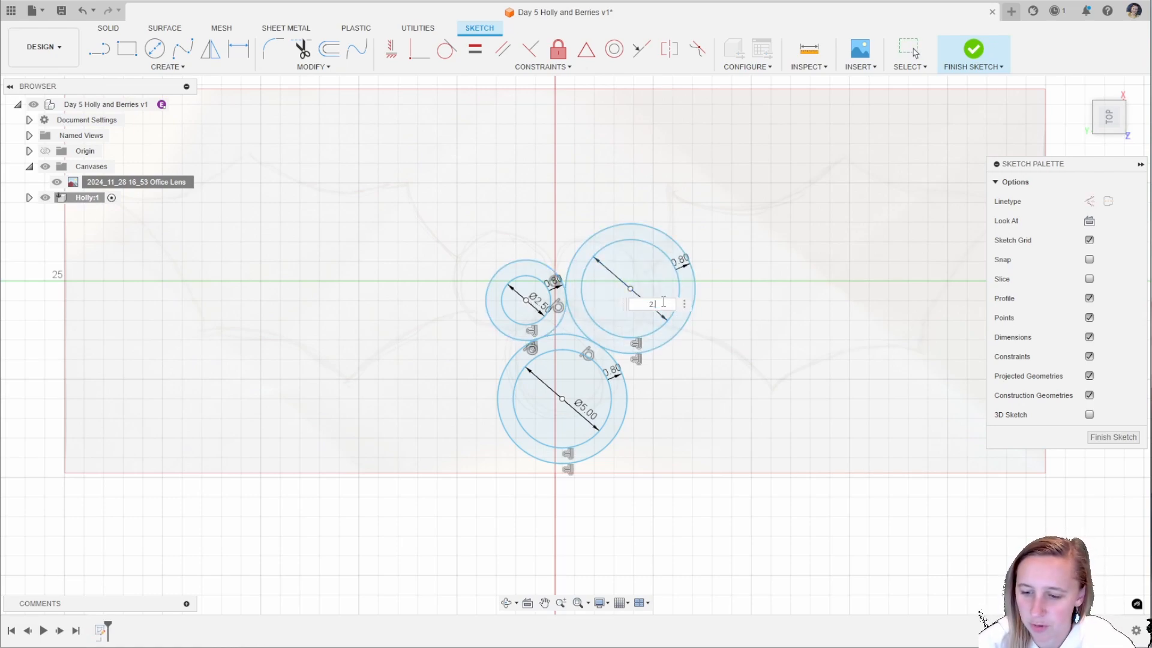
type(".5")
key("Return")
double_click(592, 416)
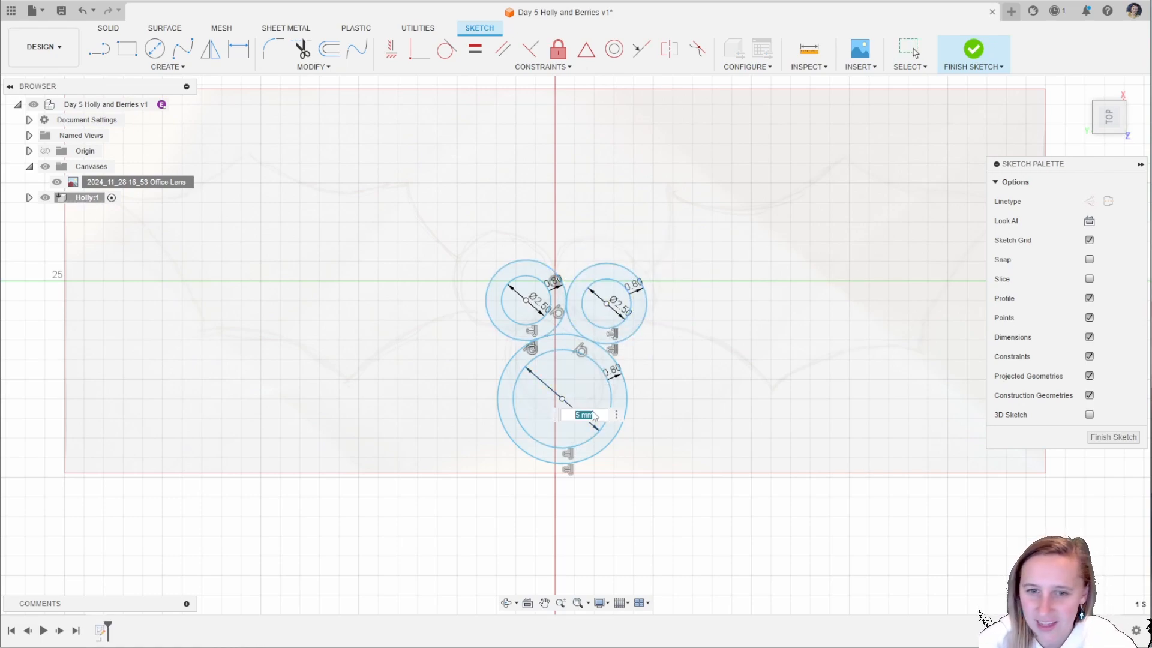
type("2.5")
key("Return")
Reposition the berry cluster so the centre of the upper-left berry lies about on the Y axis.
scroll(523, 298, "up", 2)
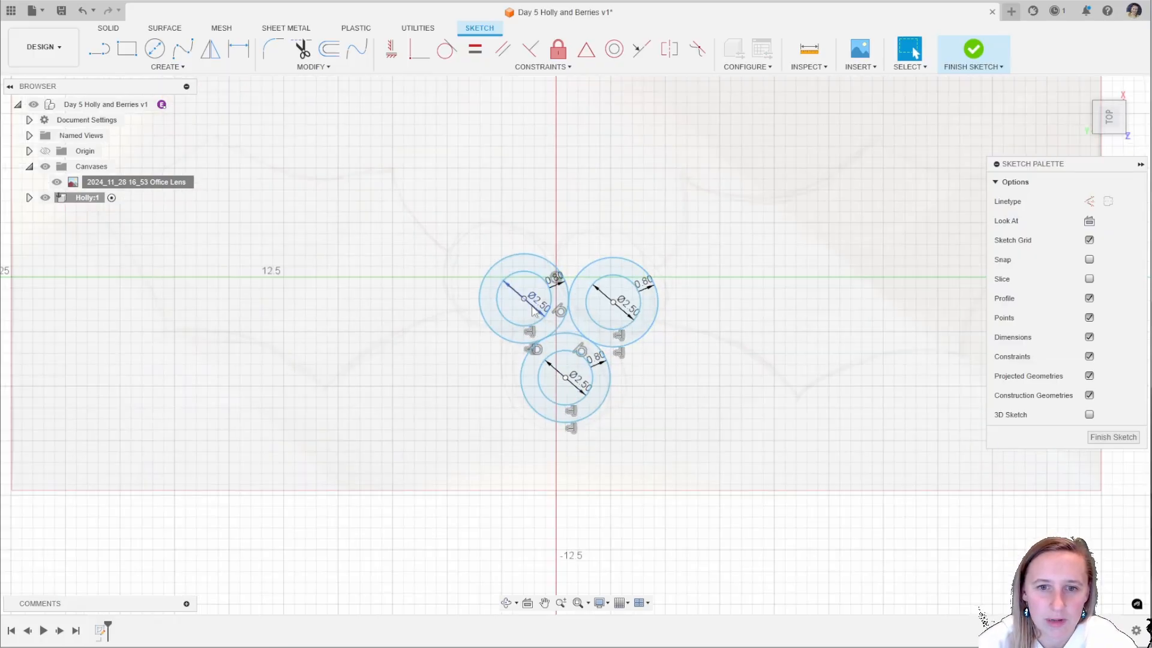
scroll(465, 279, "down", 3)
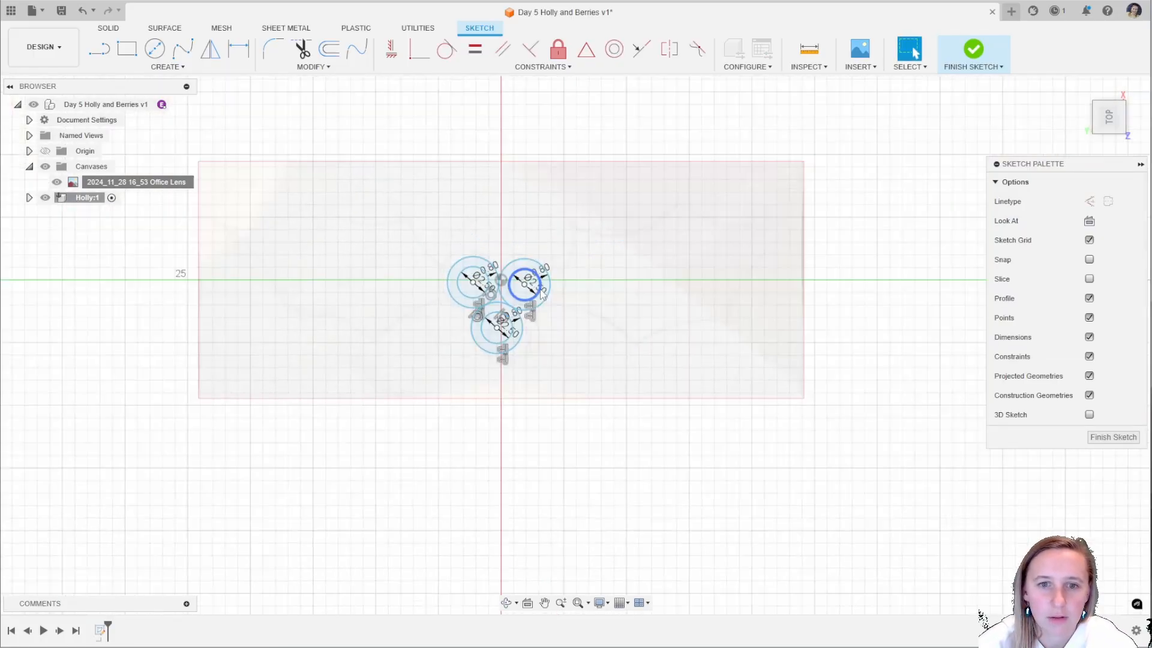
scroll(465, 279, "up", 3)
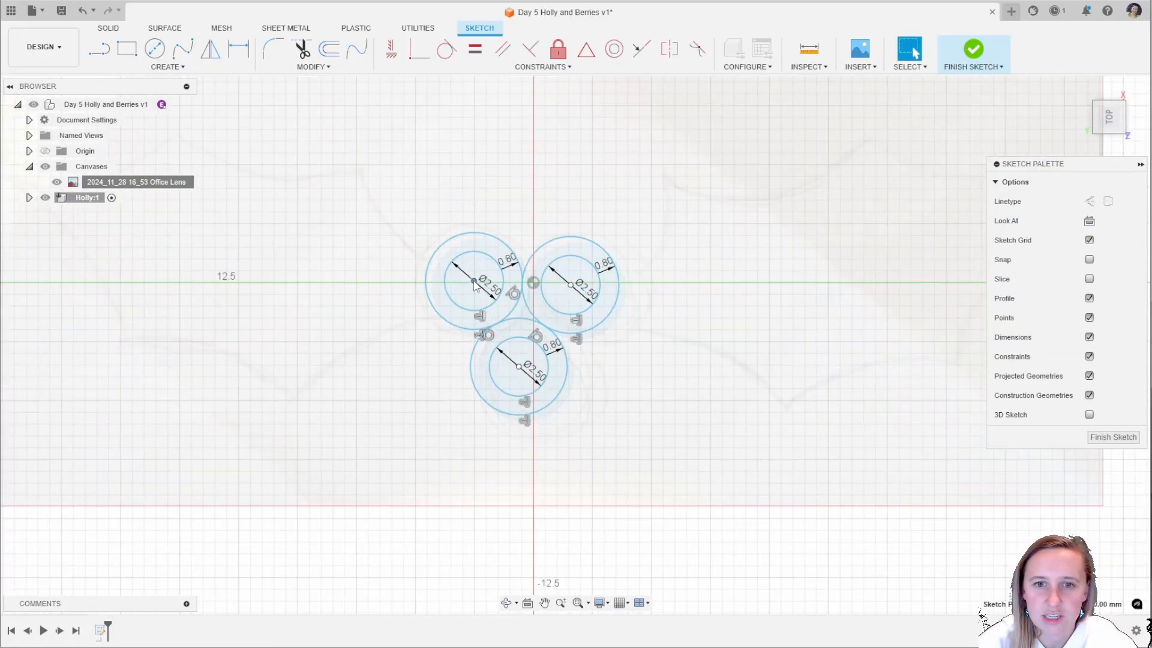
scroll(693, 395, "down", 3)
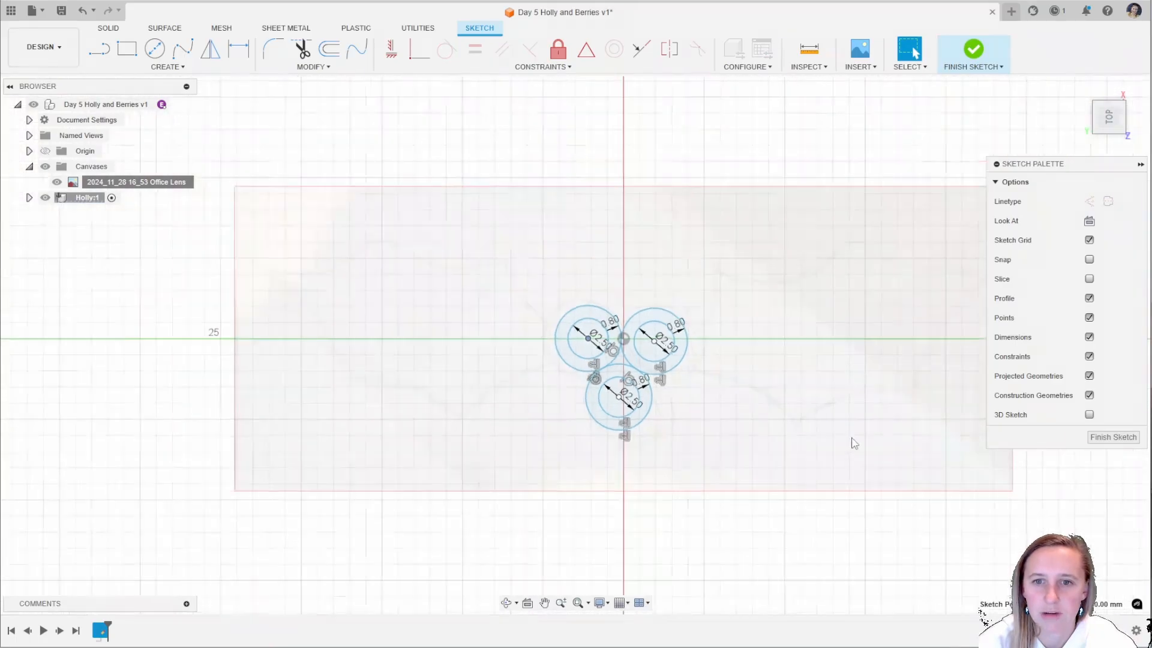
left_click(480, 234)
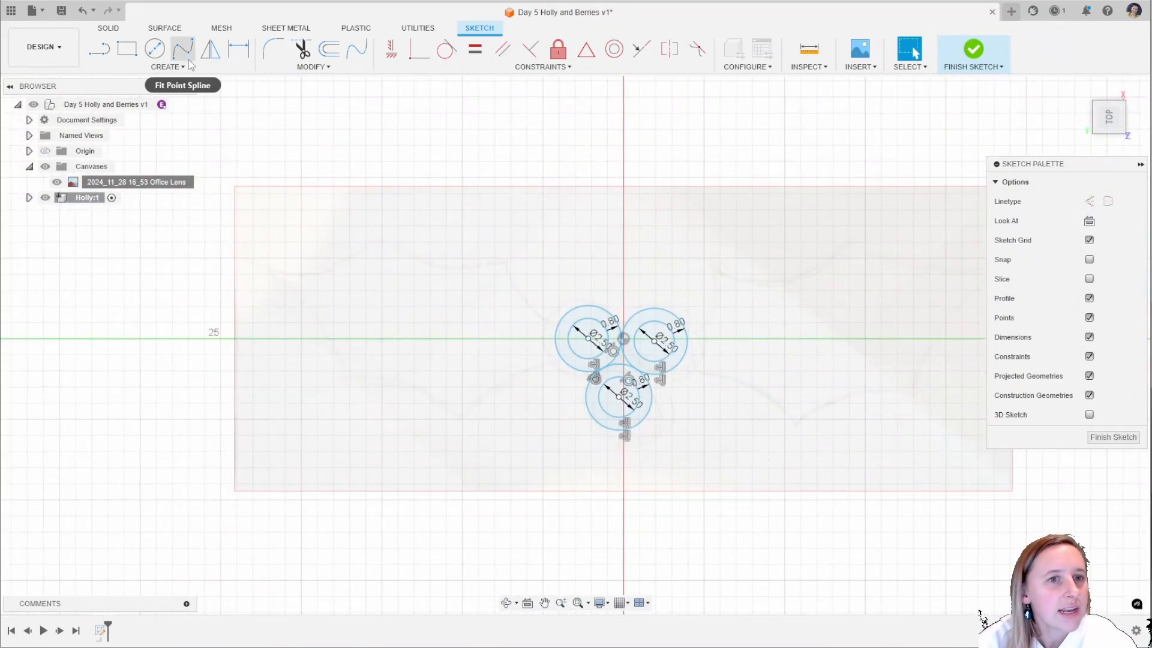
Trace the upper edge of the left leaf with three connected 3-point arcs, from the tip to the upper-left berry's outer circle.
left_click(163, 68)
mouse_move(150, 123)
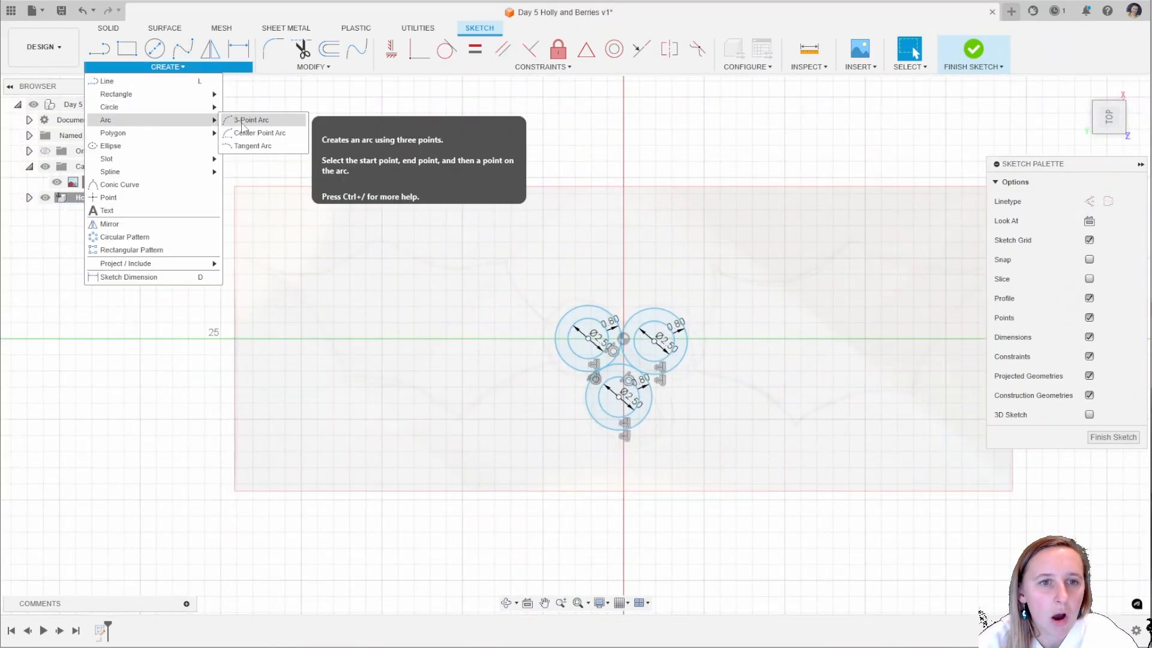
left_click(246, 120)
left_click(247, 263)
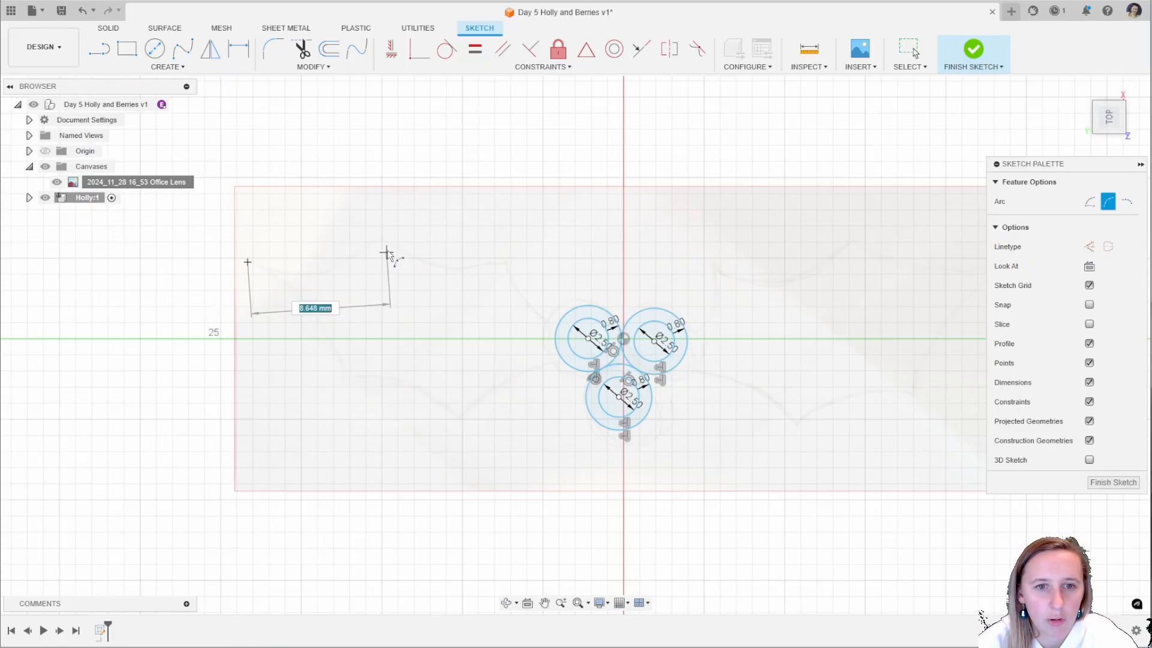
left_click(379, 235)
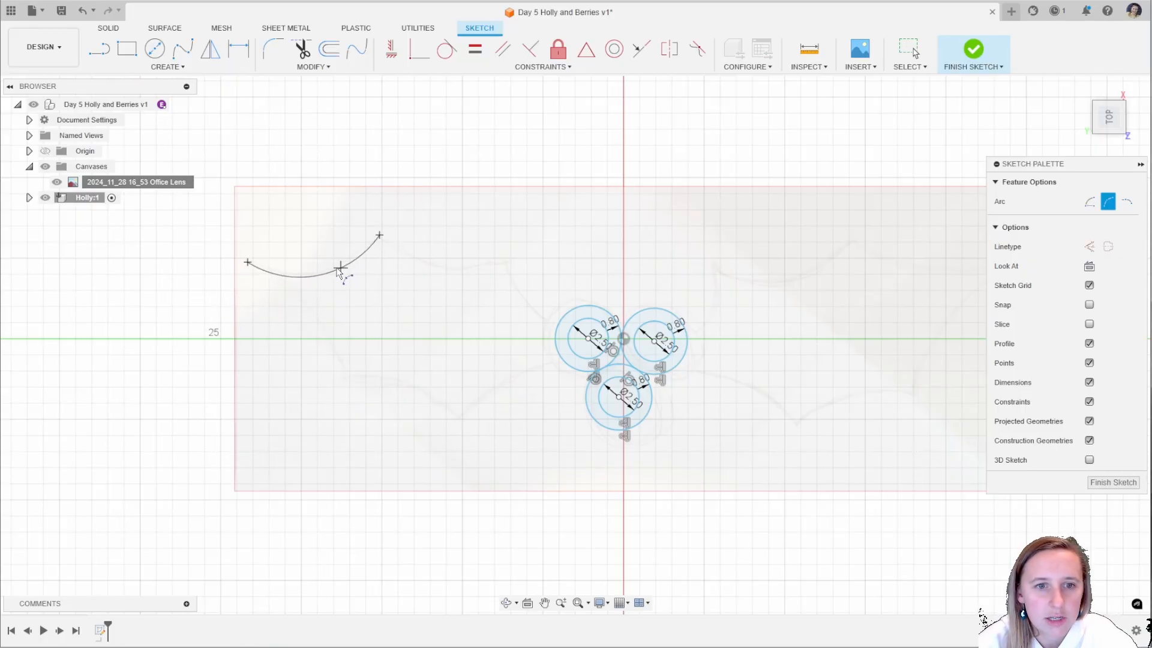
left_click(379, 235)
left_click(503, 262)
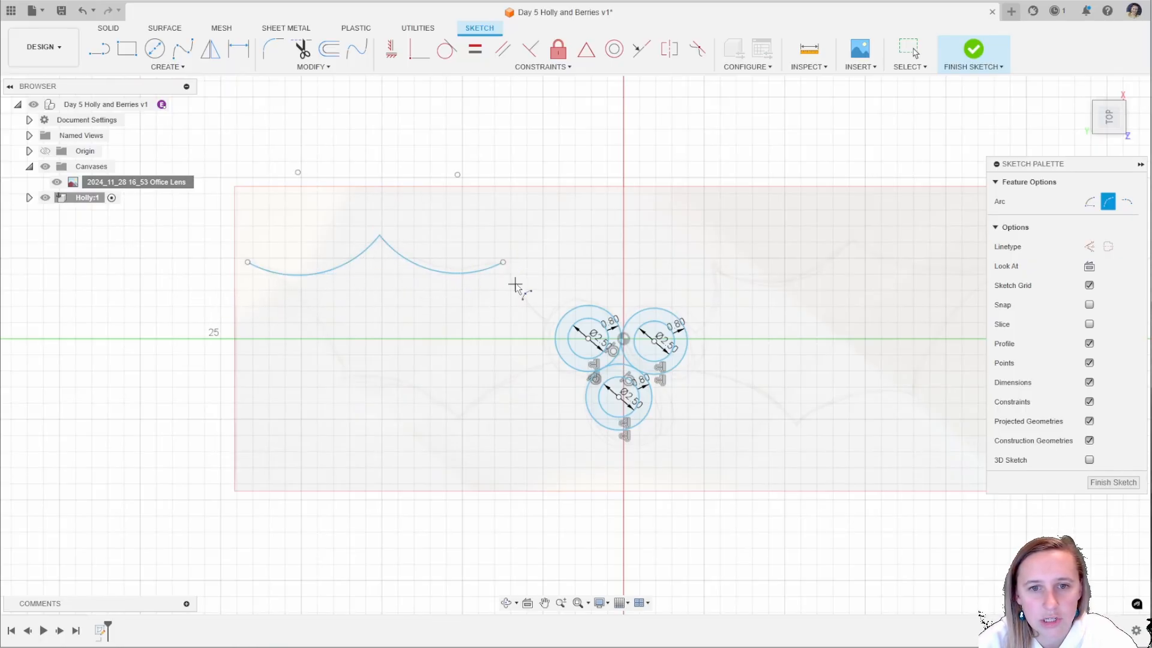
left_click(503, 262)
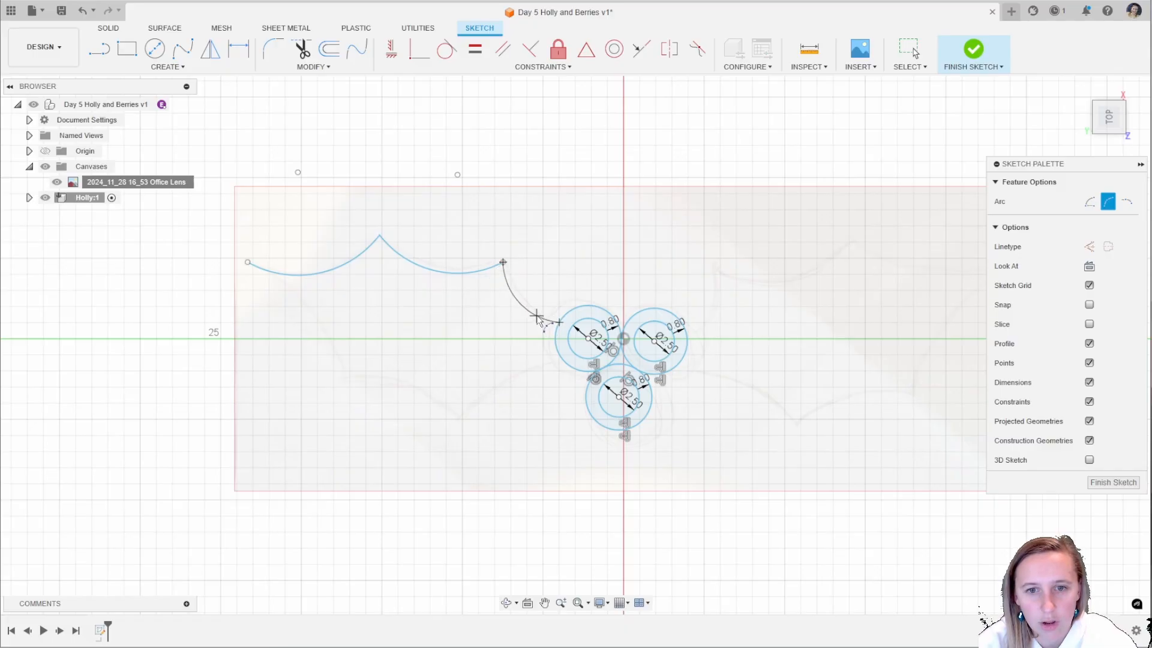
Trace the lower edge of the left leaf with three 3-point arcs, from the tip back to the upper-left berry's outer circle.
left_click(247, 263)
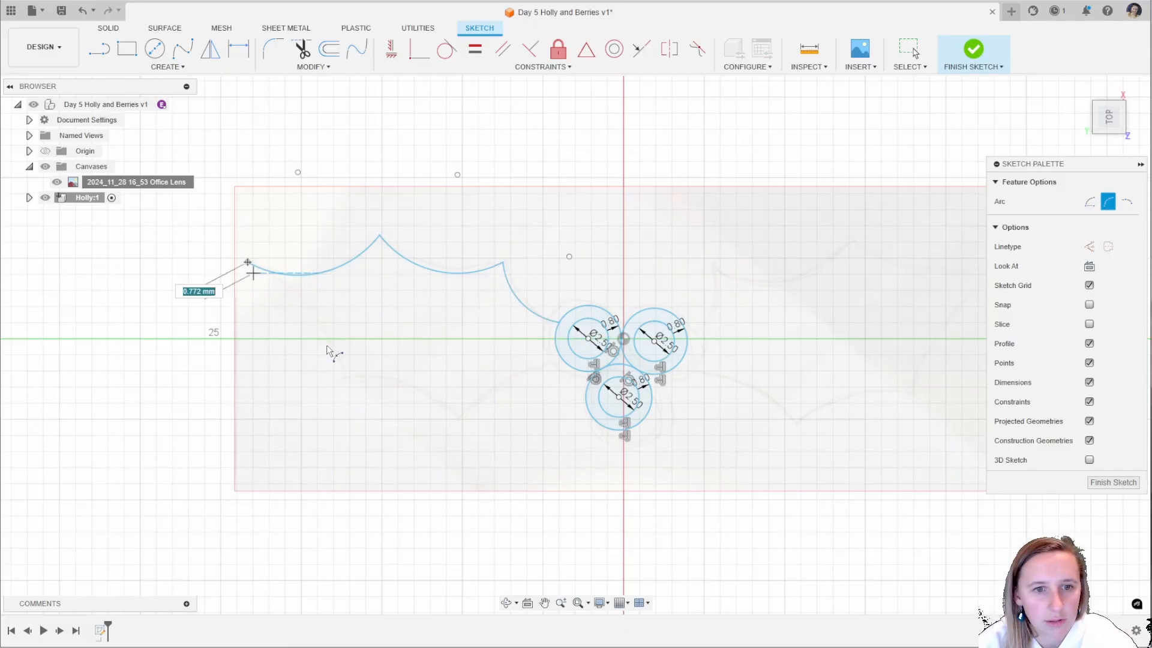
left_click(349, 380)
left_click(331, 343)
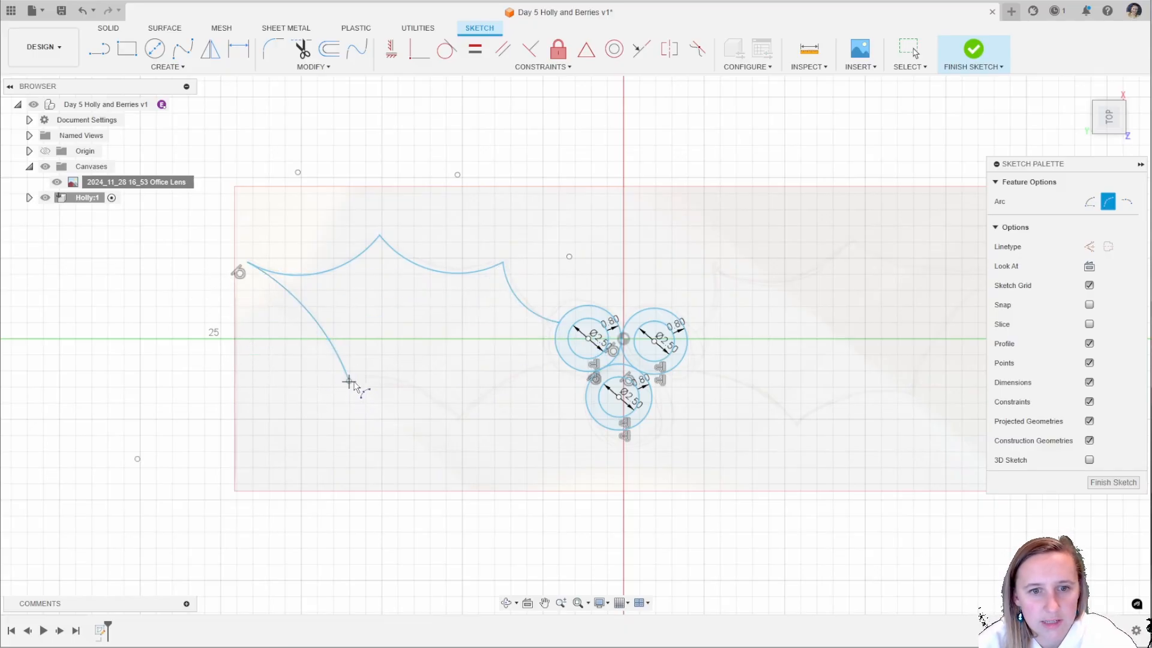
left_click(349, 380)
left_click(456, 420)
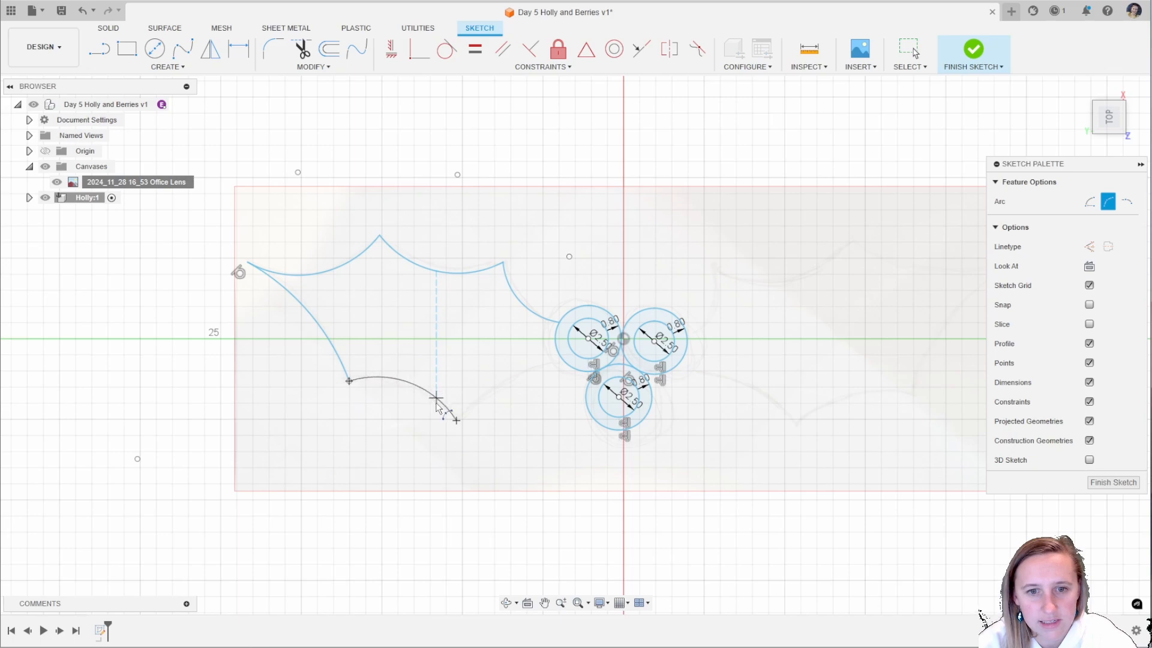
left_click(456, 419)
left_click(563, 360)
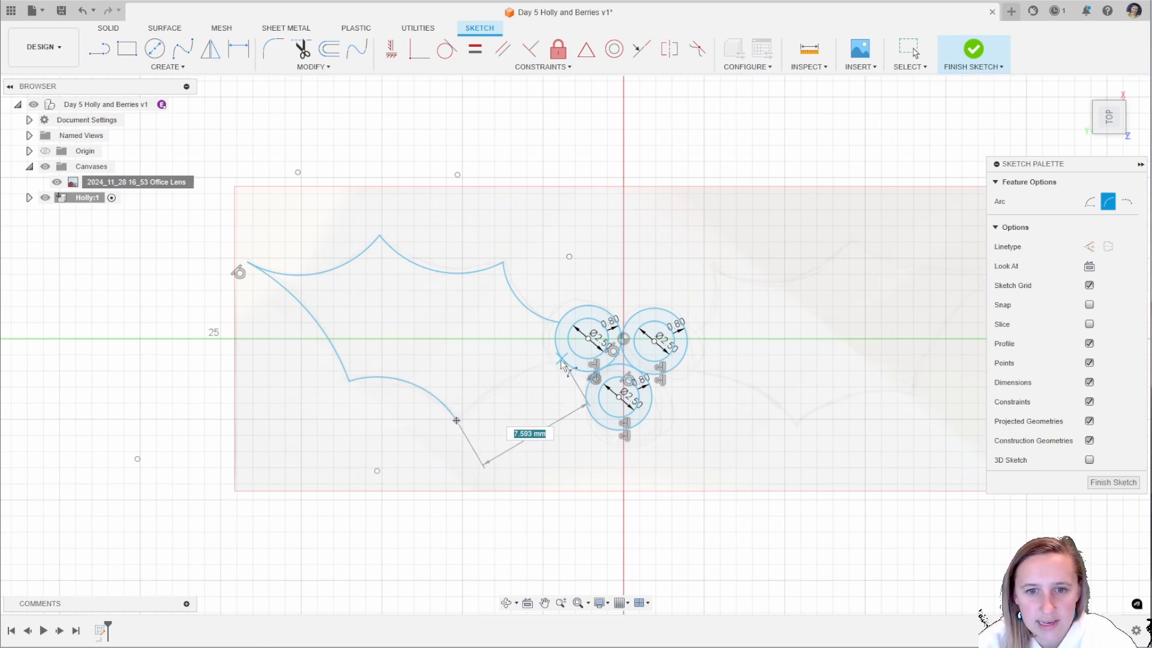
left_click(531, 367)
key("Escape")
Adjust the position of the left leaf's tip point slightly.
scroll(307, 336, "down", 1)
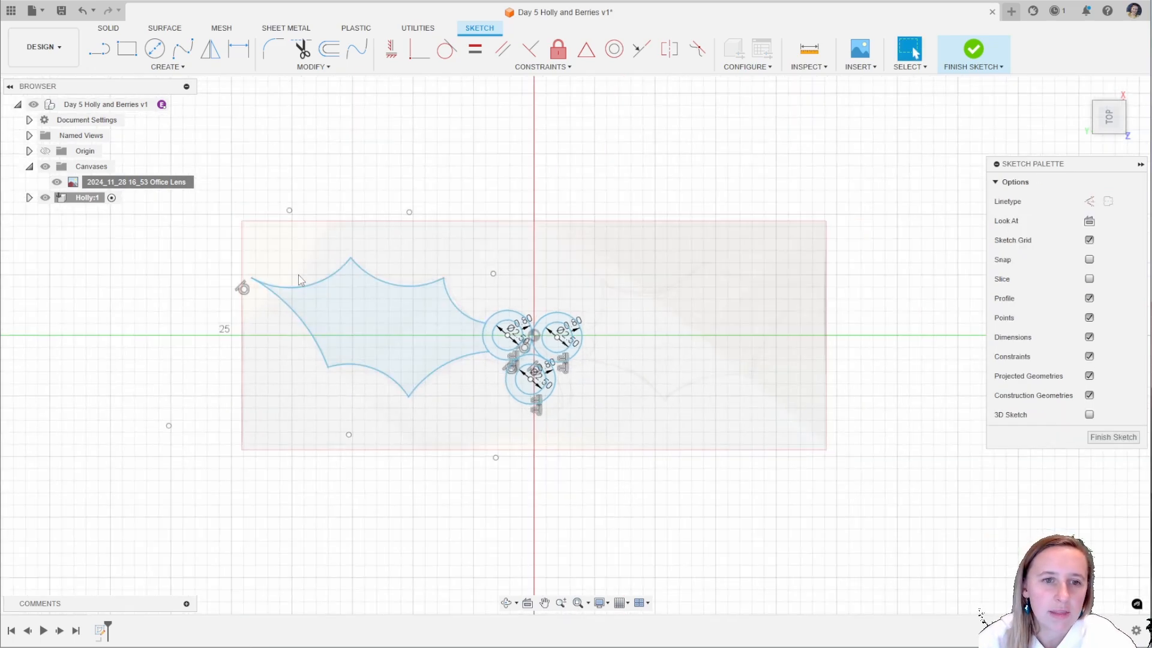
left_click_drag(254, 272, 251, 273)
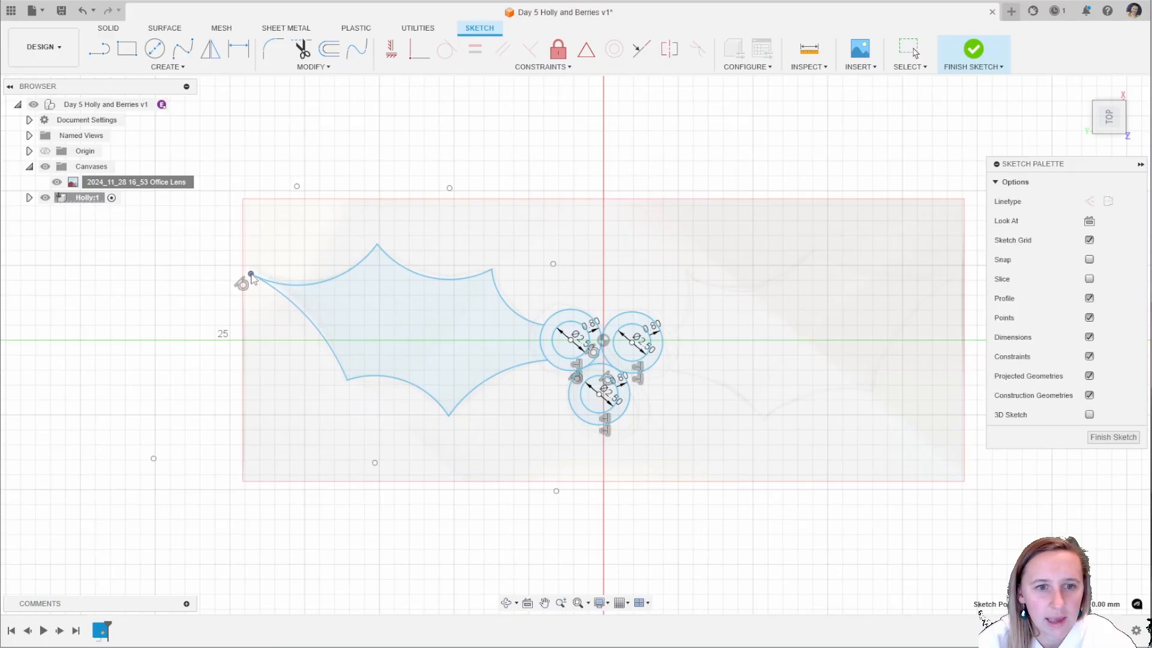
left_click(428, 153)
scroll(440, 272, "down", 2)
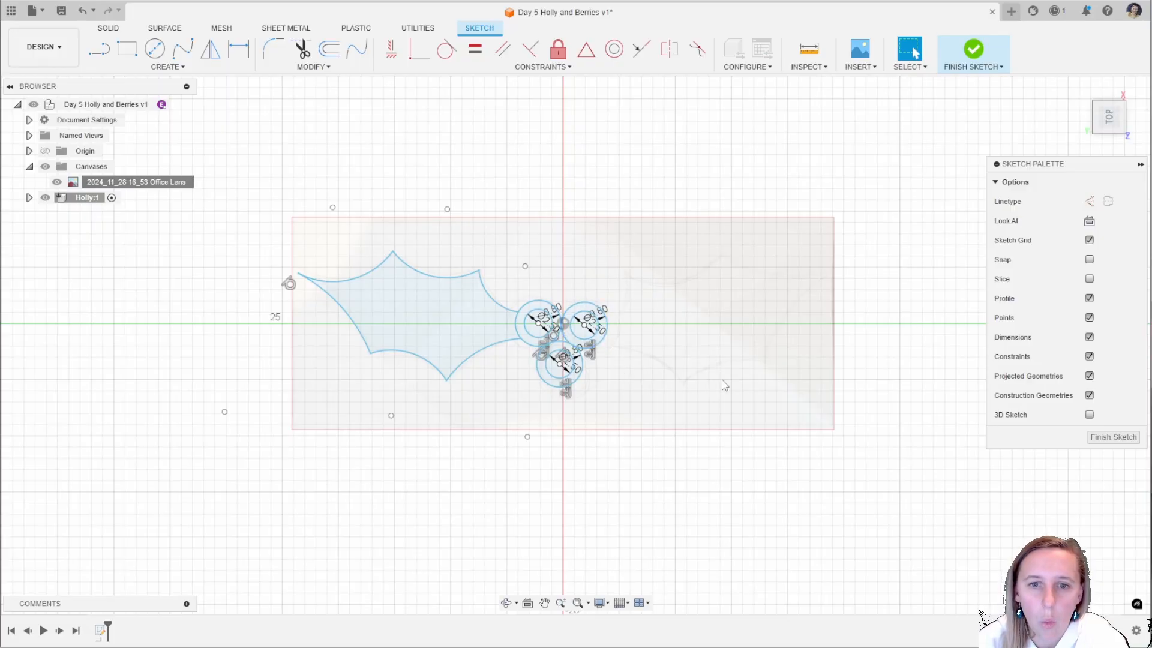
Draw a construction line about 14 mm long from the origin up along the X axis.
left_click(99, 52)
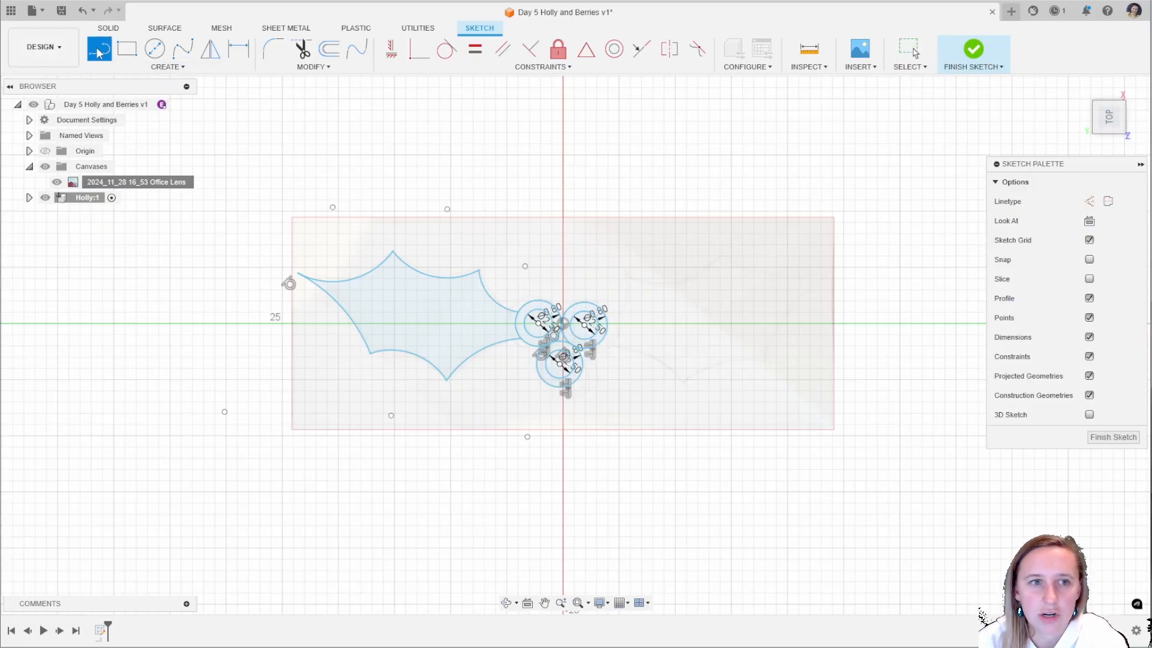
left_click(1089, 204)
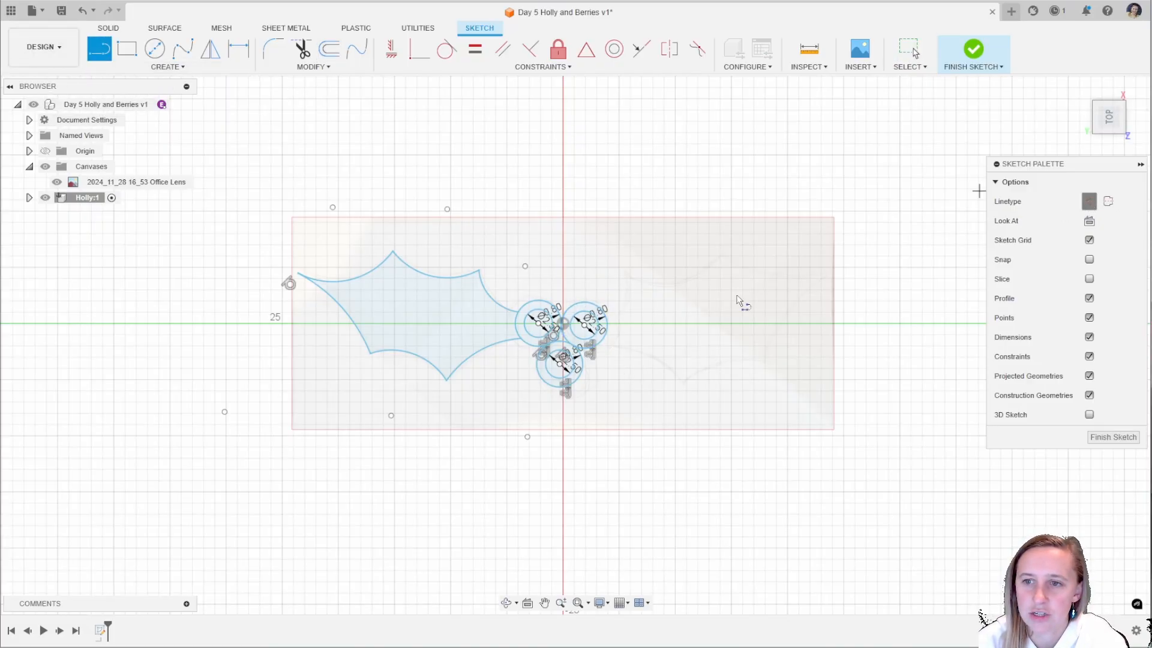
left_click(562, 323)
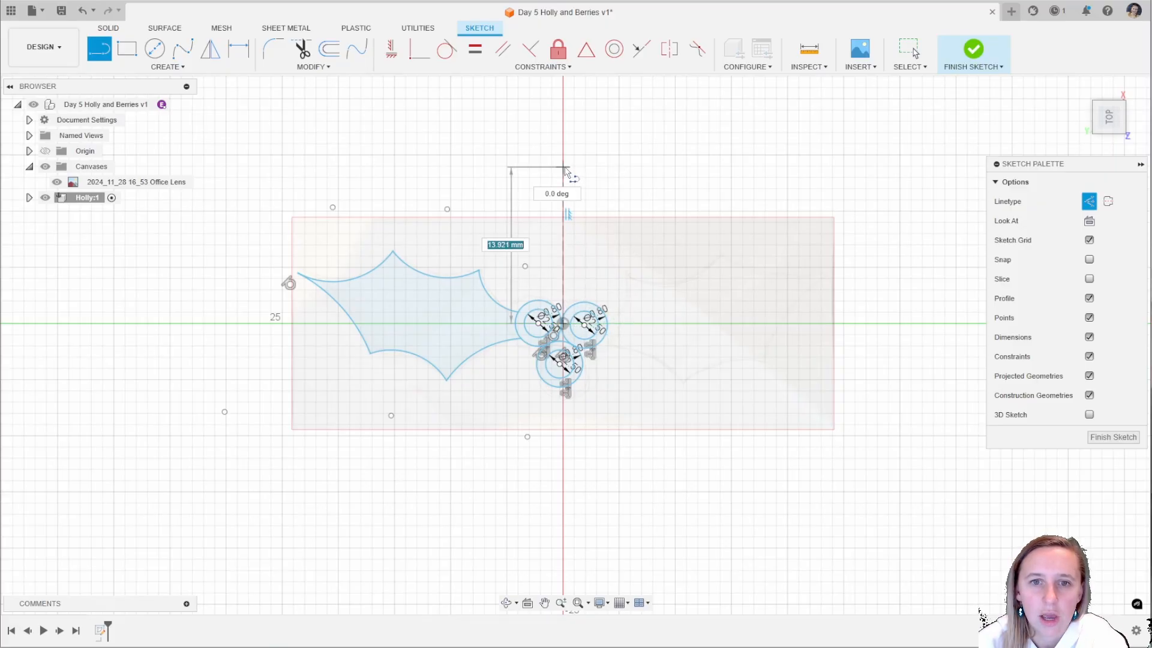
left_click(563, 167)
key("Escape")
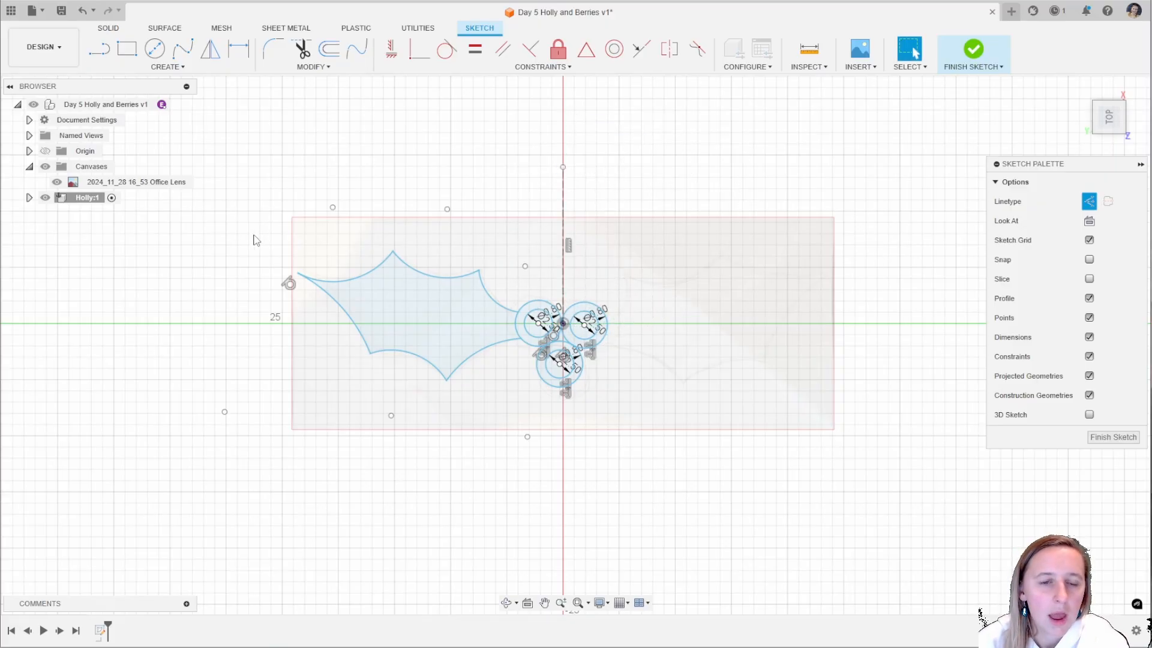
Mirror the six arcs of the left leaf about the construction line rising from the origin.
left_click(210, 49)
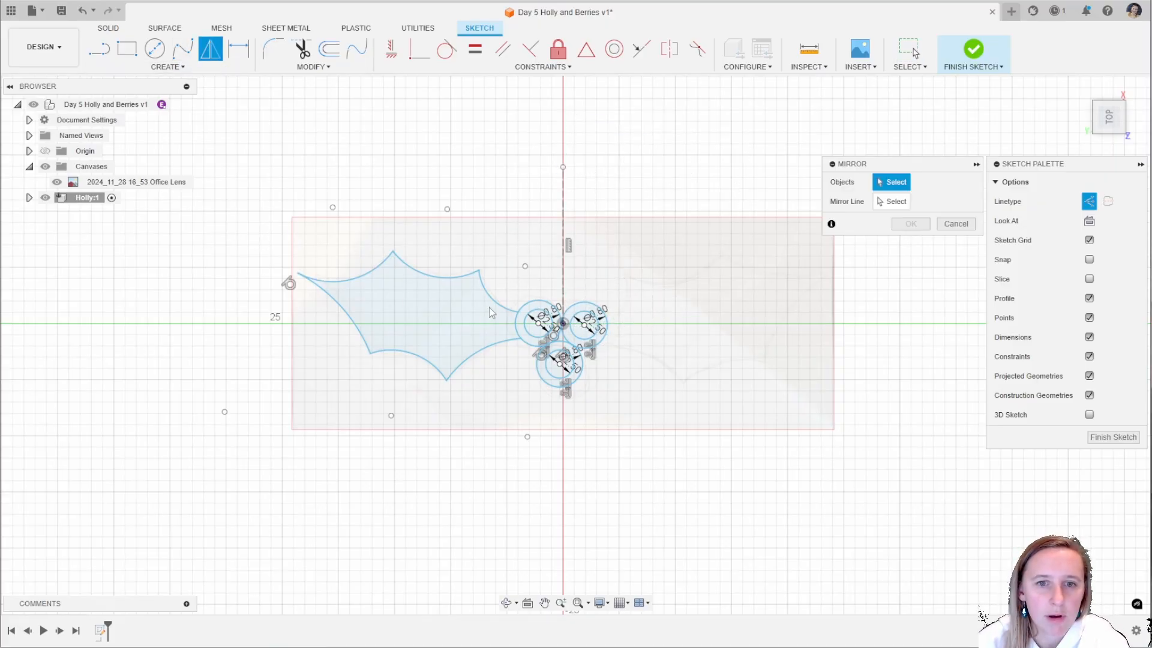
left_click(497, 302)
left_click(438, 277)
left_click(344, 277)
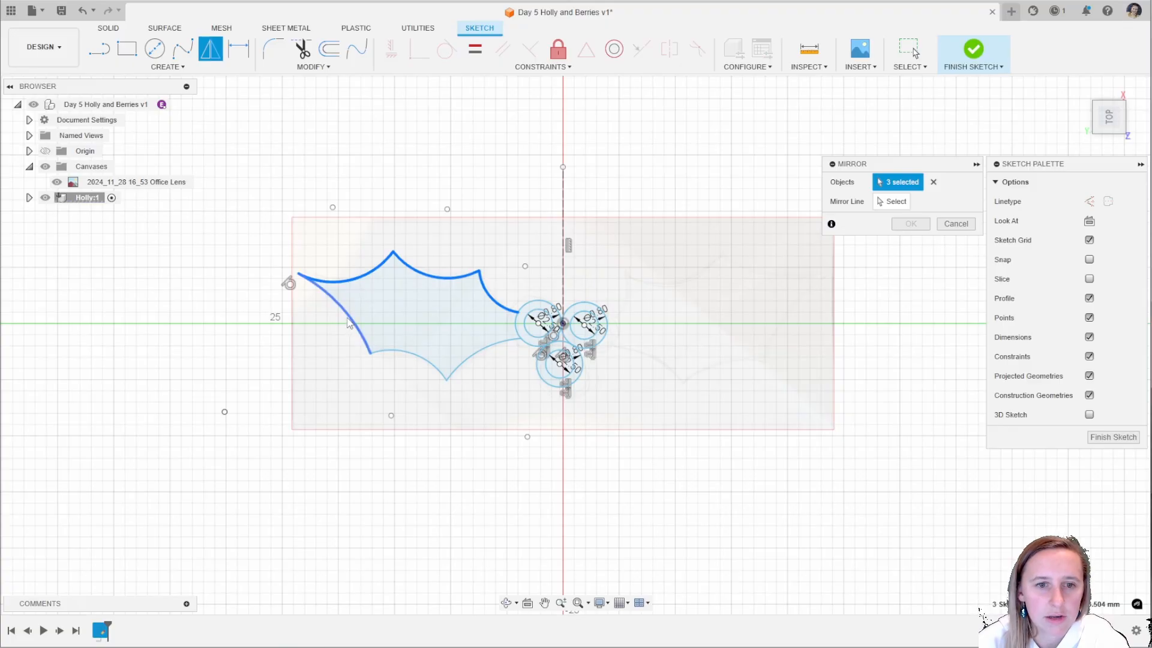
left_click(471, 361)
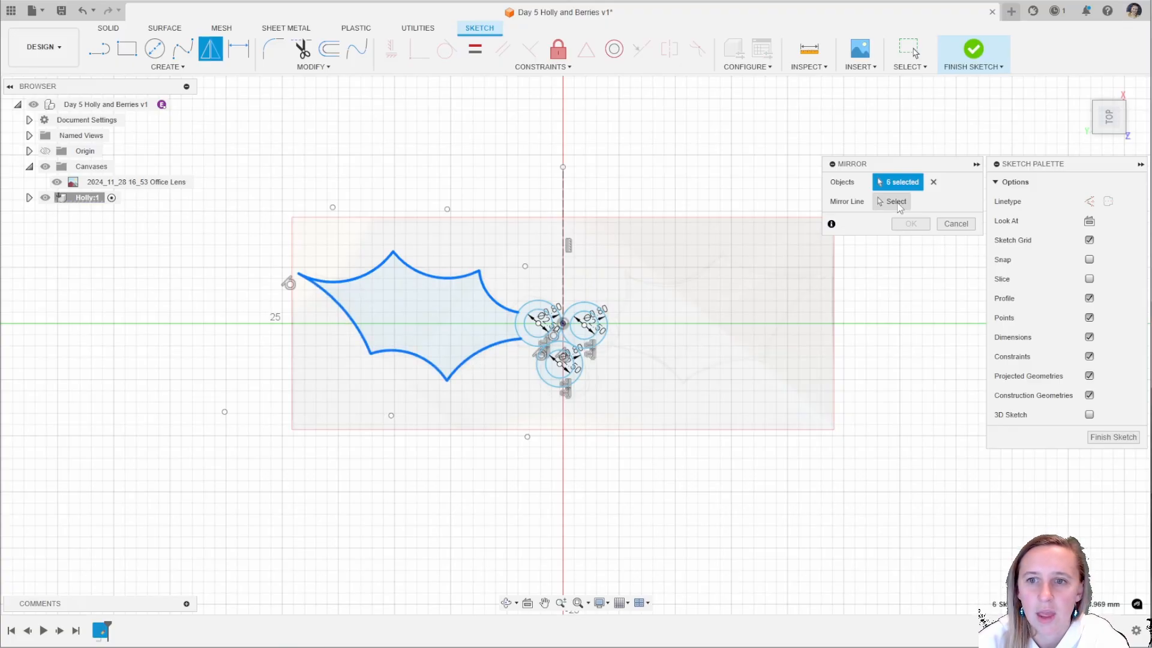
left_click(563, 198)
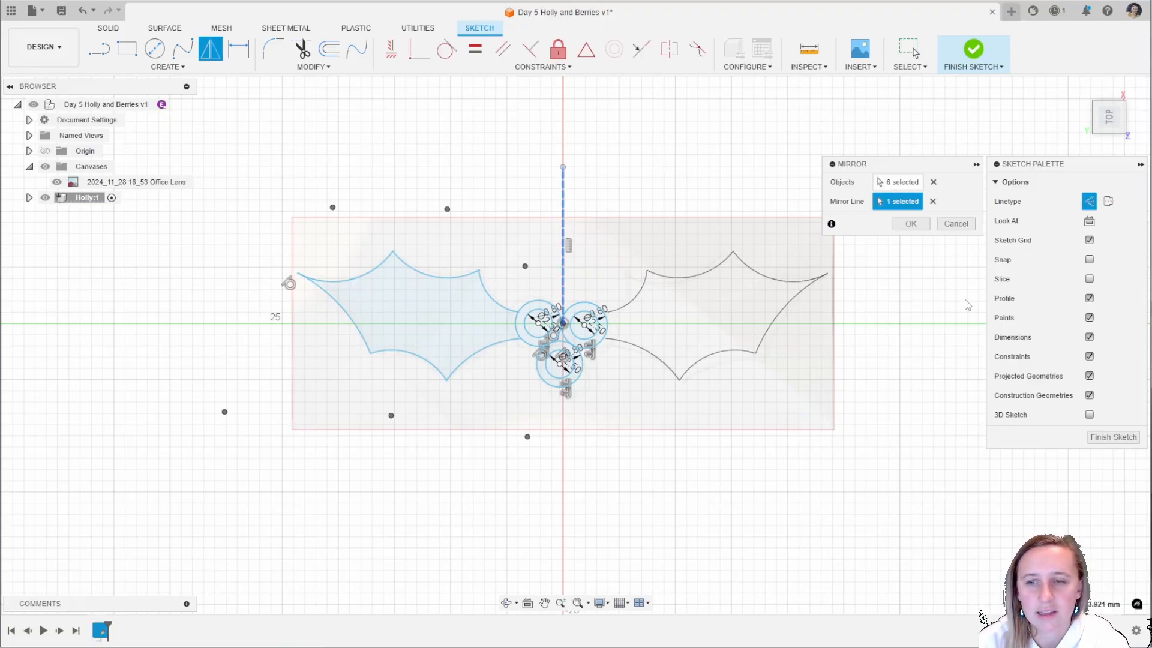
left_click(910, 223)
scroll(448, 155, "down", 1)
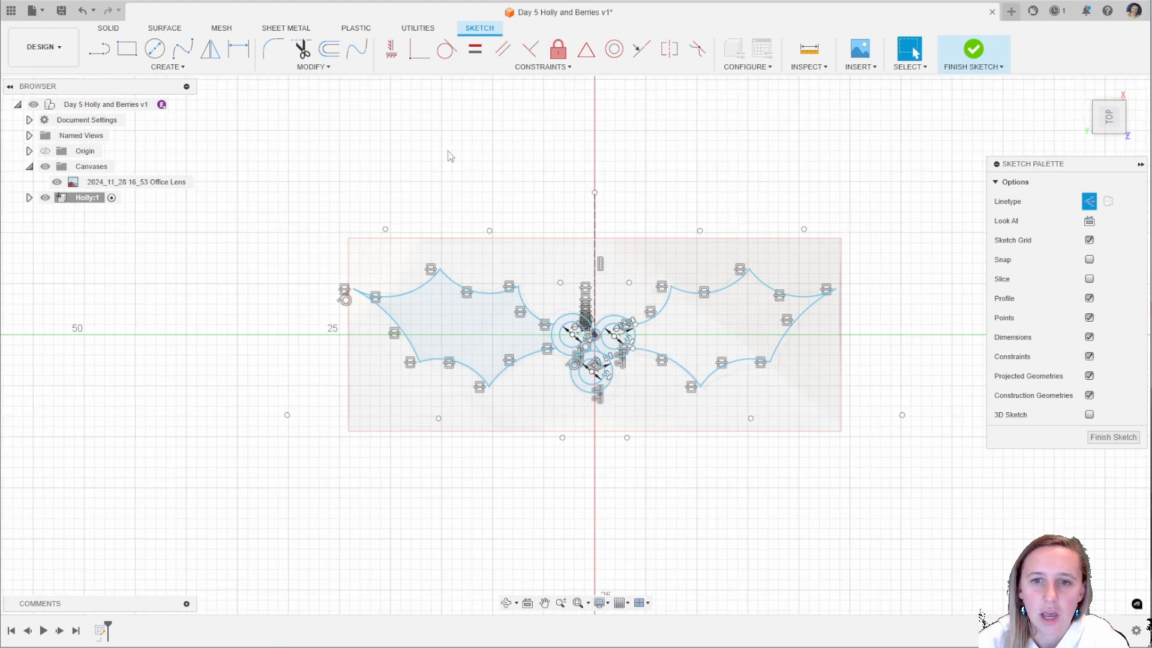
Move the inner endpoint of the mirrored leaf's upper arc closer to the upper-right berry's outer circle.
scroll(333, 279, "up", 2)
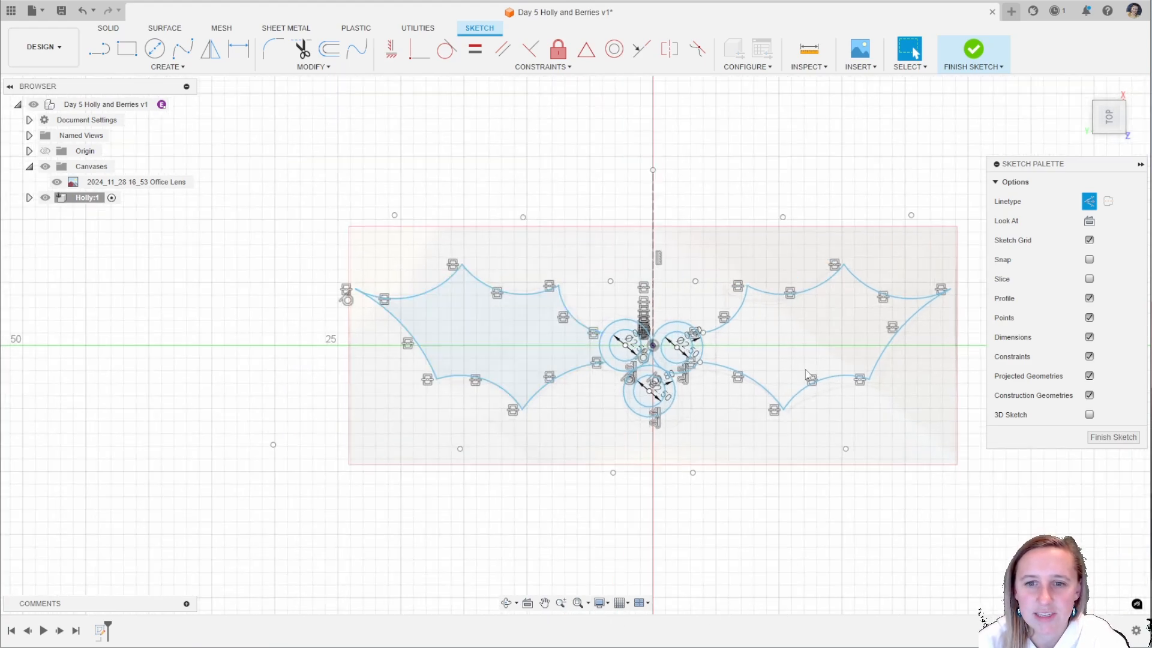
scroll(699, 354, "up", 3)
scroll(694, 341, "up", 3)
scroll(696, 283, "down", 2)
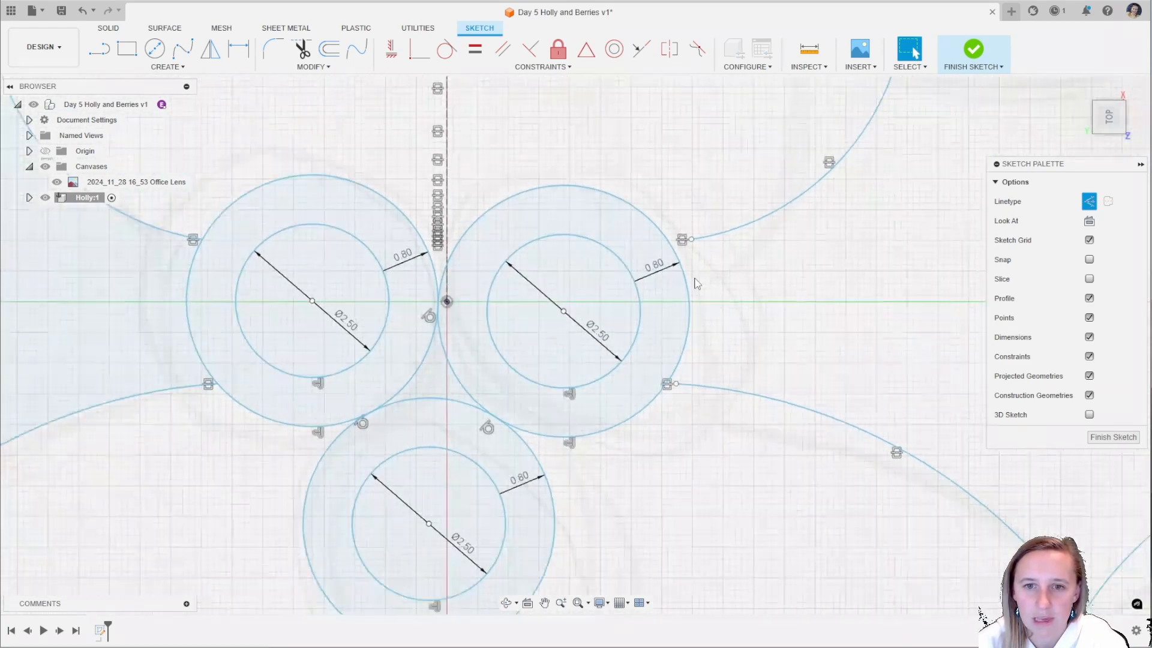
left_click_drag(691, 241, 677, 244)
scroll(630, 312, "down", 5)
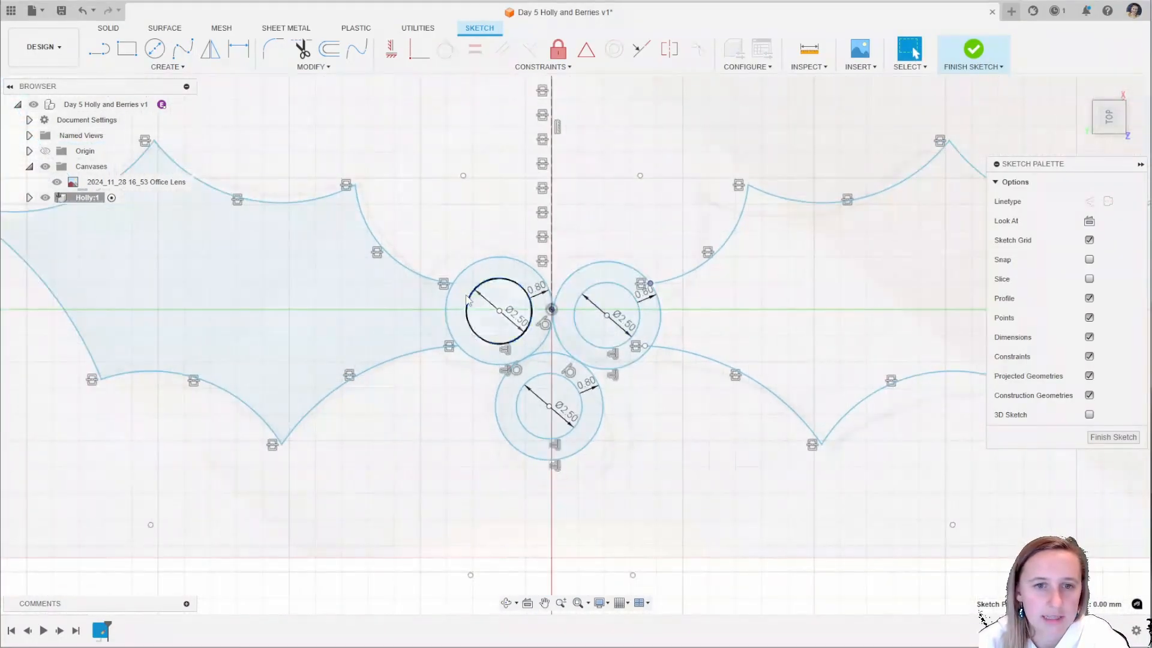
scroll(573, 272, "down", 3)
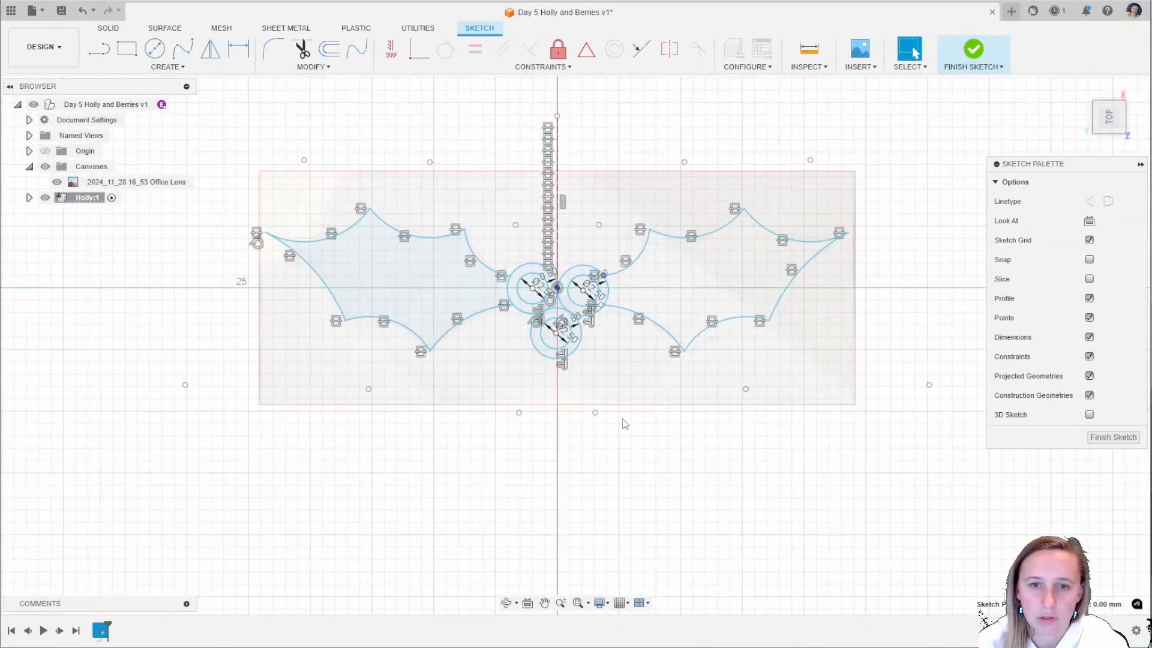
left_click(666, 440)
Constrain the mirrored leaf's upper inner endpoint to be coincident with the upper-right berry's outer circle.
scroll(669, 442, "up", 8)
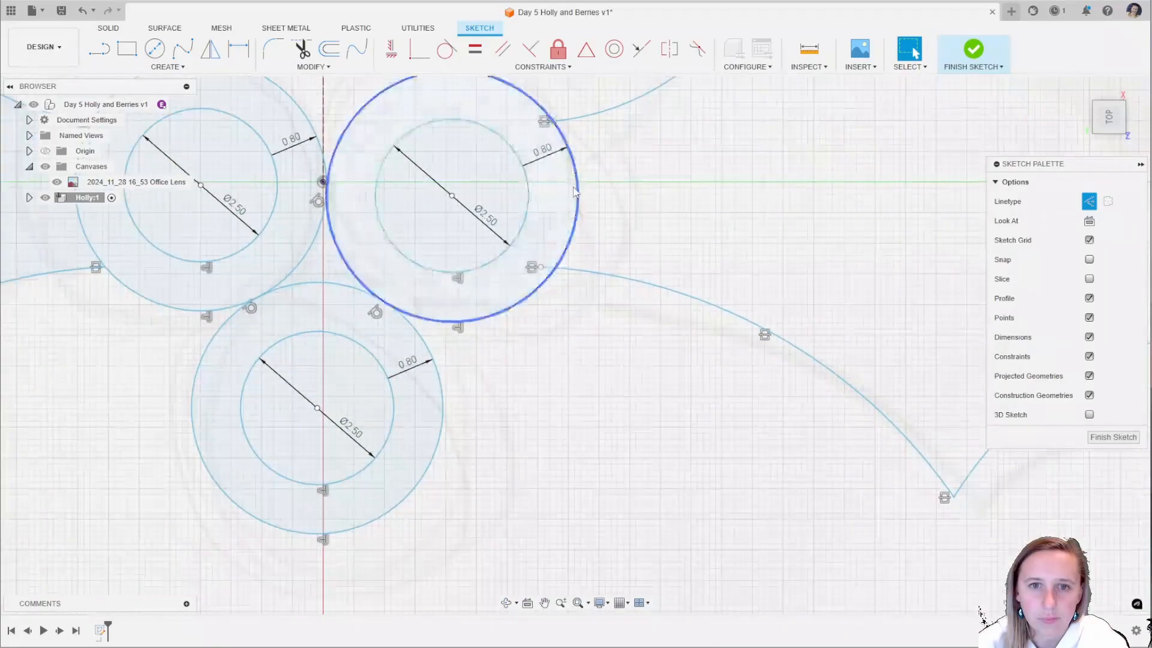
scroll(552, 120, "up", 2)
left_click(554, 120)
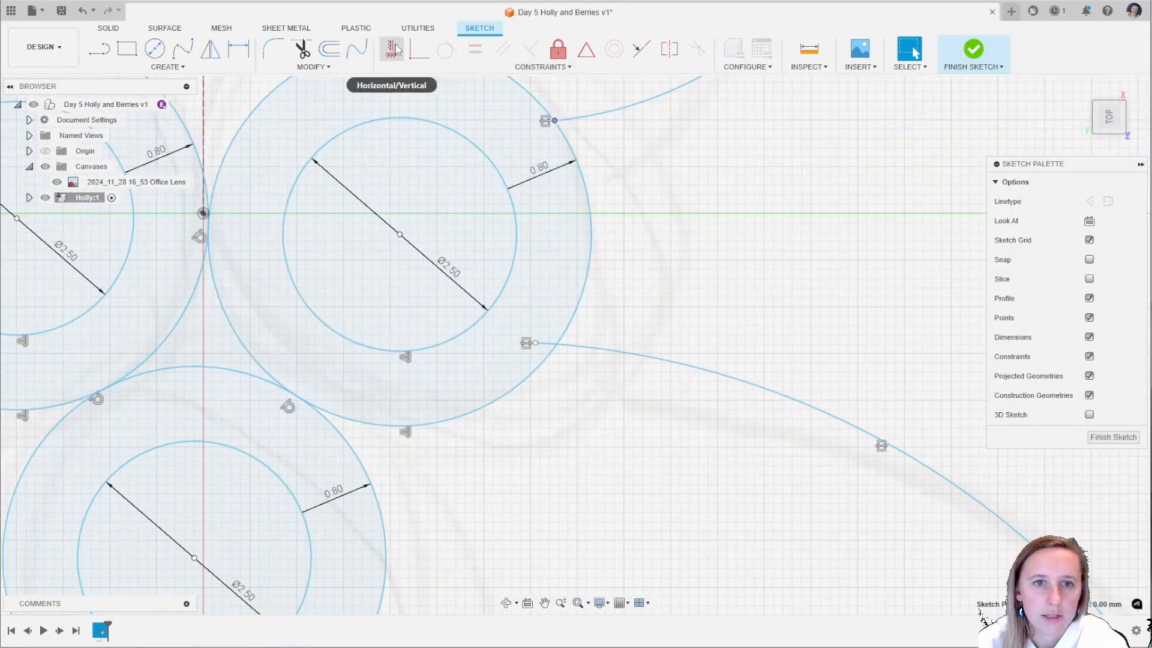
left_click(420, 49)
left_click(566, 201)
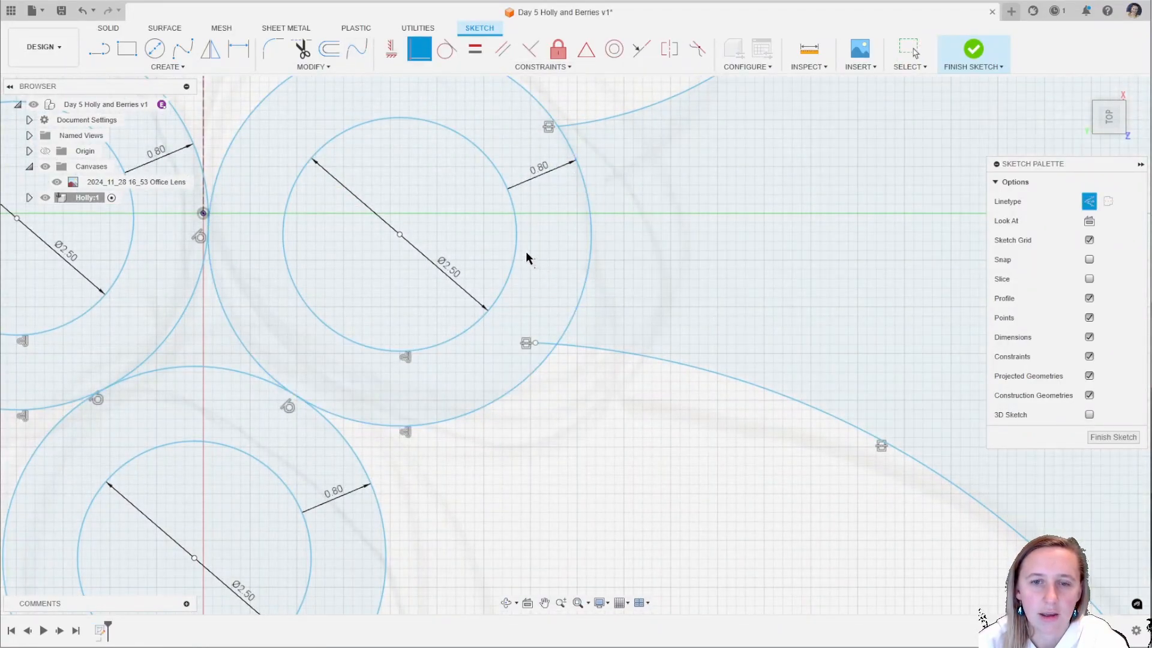
Finish the holly sketch and hide the Office Lens canvas image.
scroll(527, 255, "down", 9)
scroll(617, 424, "down", 2)
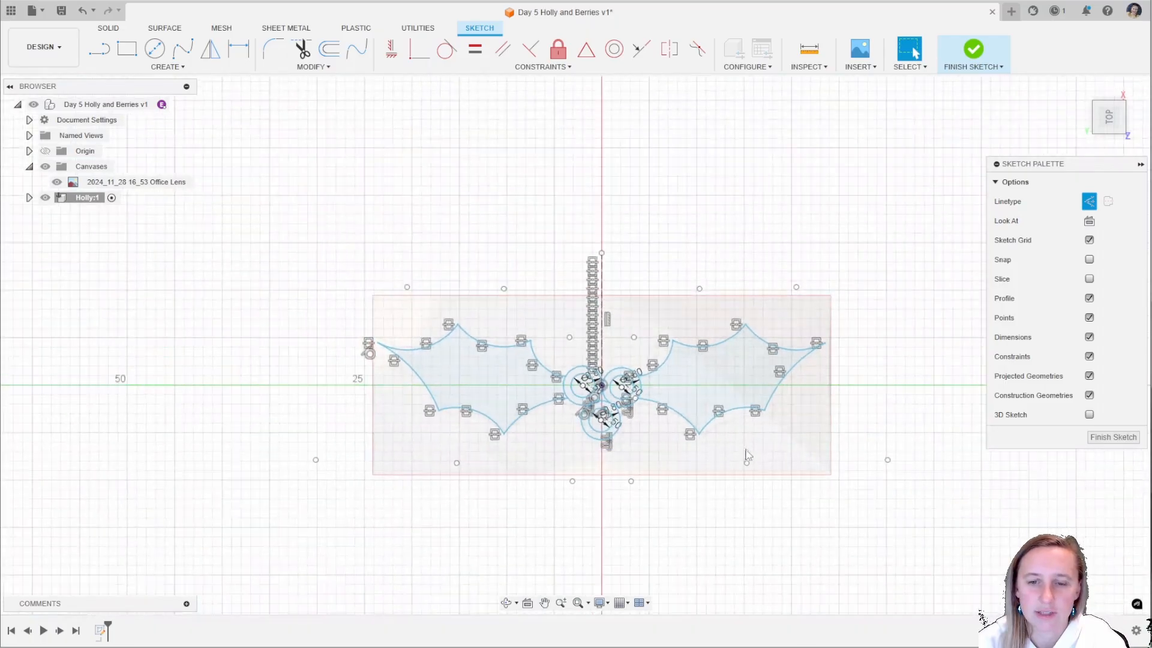
scroll(768, 189, "up", 2)
scroll(728, 180, "down", 2)
scroll(506, 467, "up", 3)
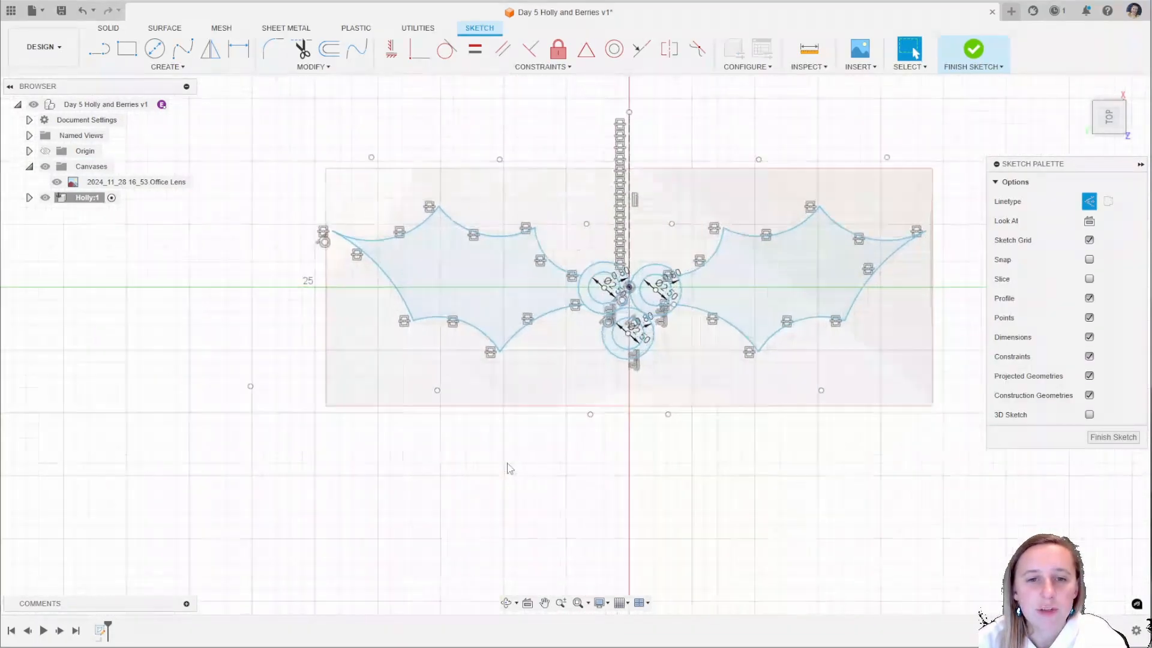
scroll(351, 443, "down", 2)
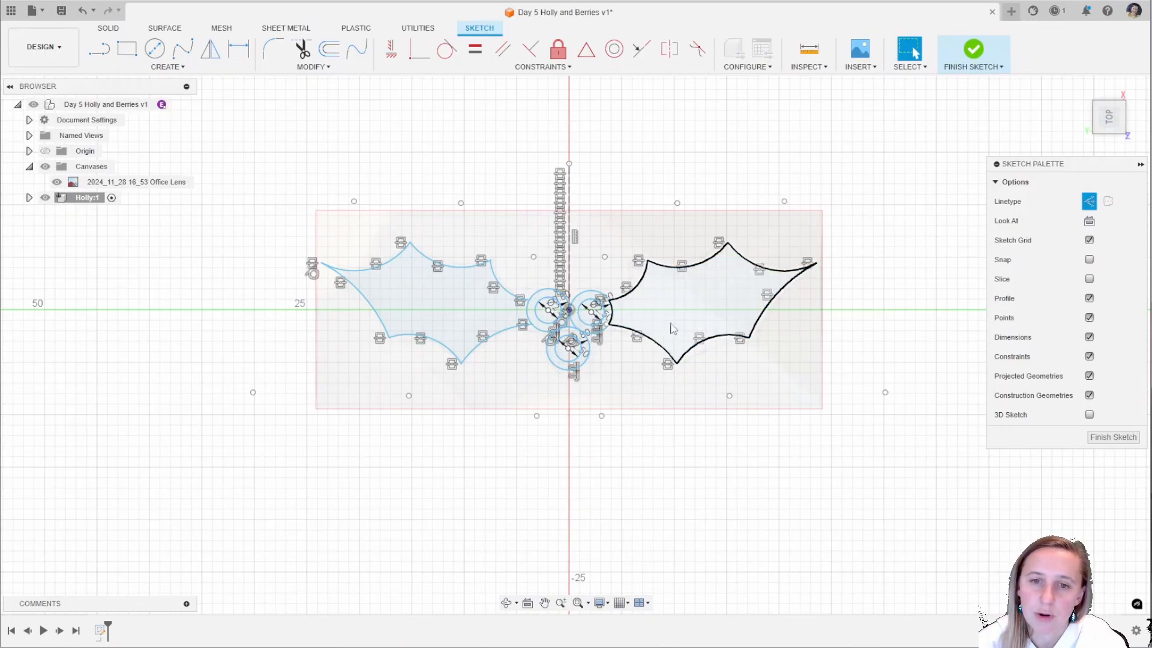
scroll(627, 315, "up", 3)
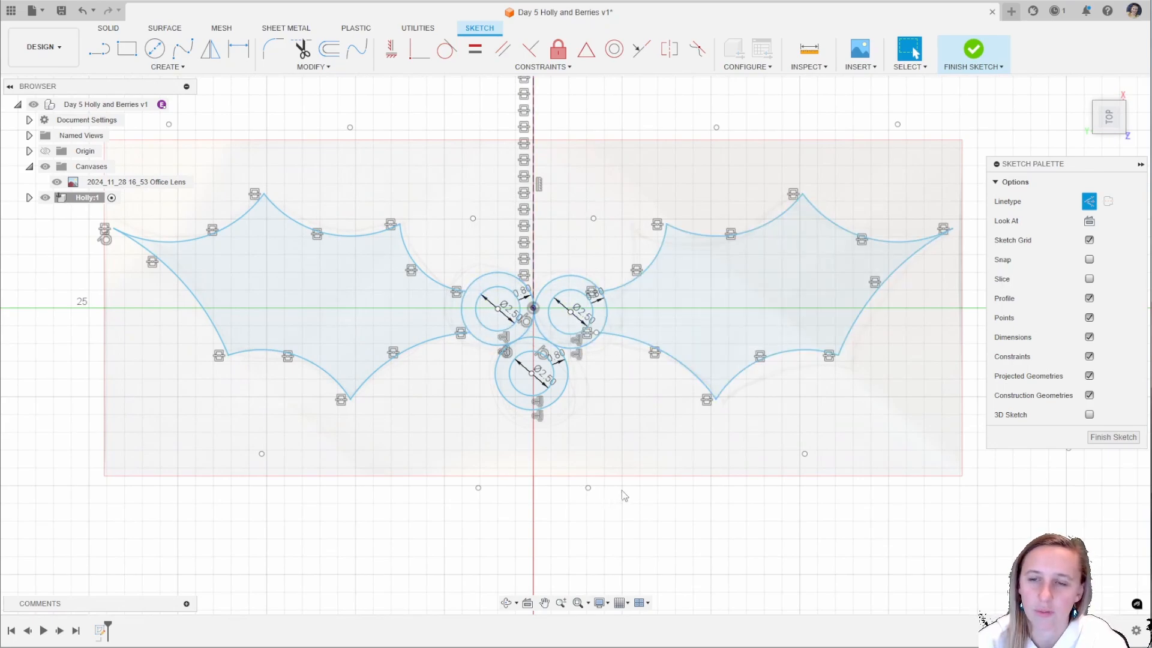
scroll(686, 478, "down", 2)
left_click(997, 46)
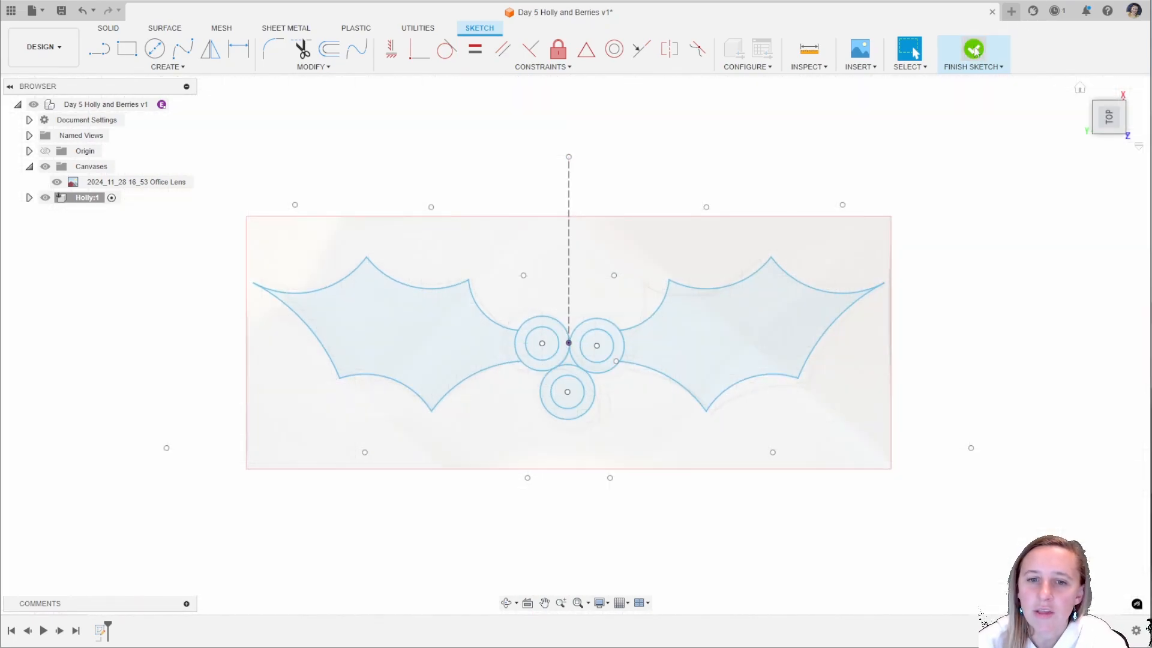
left_click(55, 182)
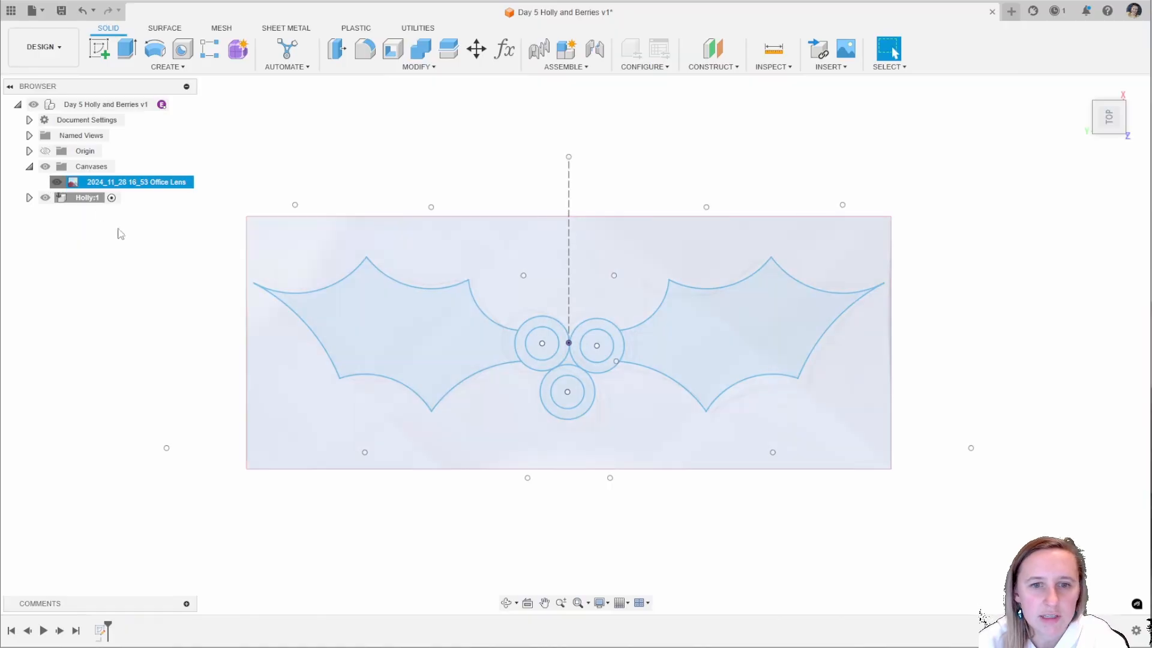
middle_click_drag(290, 496, 279, 478, "shift")
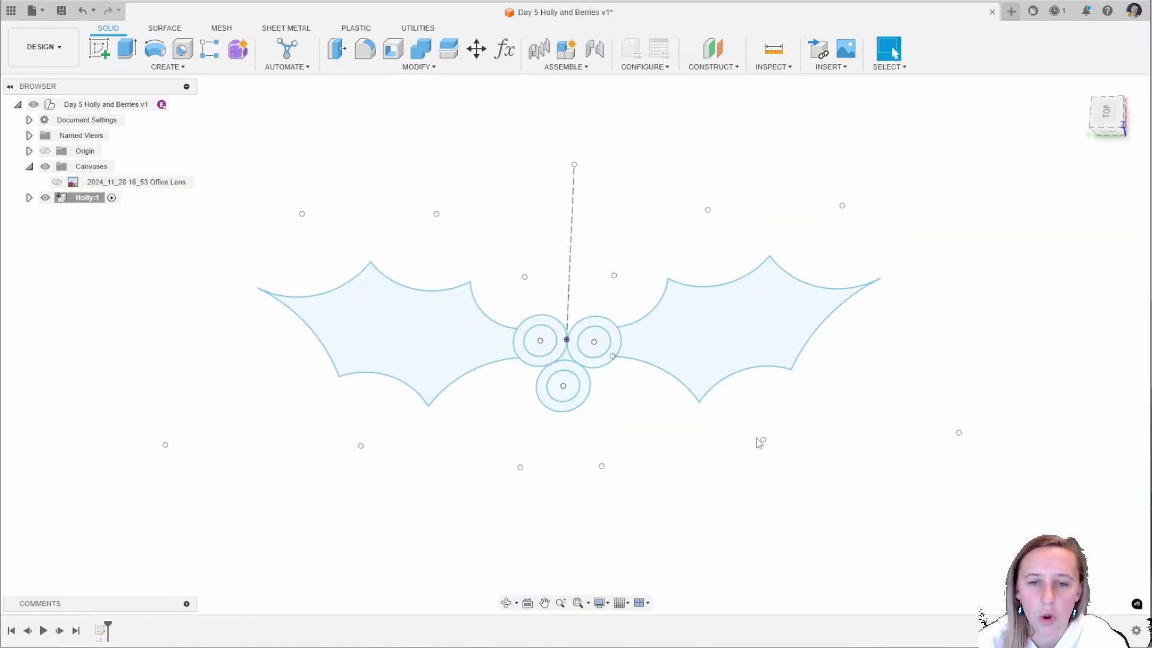
Extrude both leaf profiles 2 mm as new bodies.
left_click(128, 54)
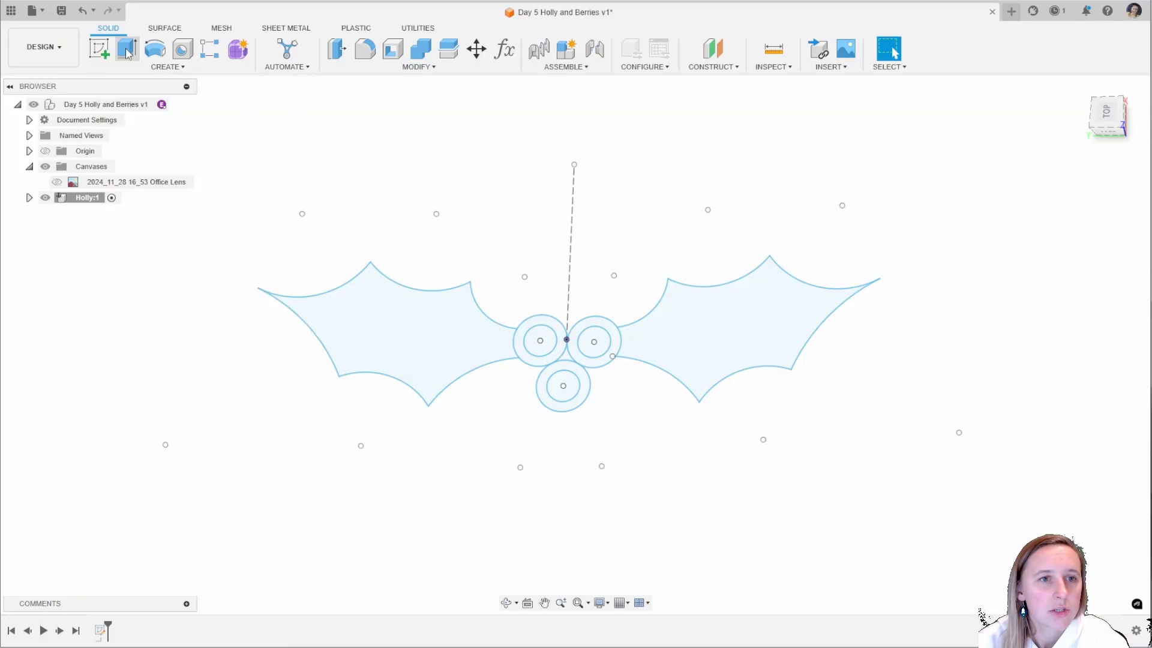
left_click(402, 358)
left_click(804, 361)
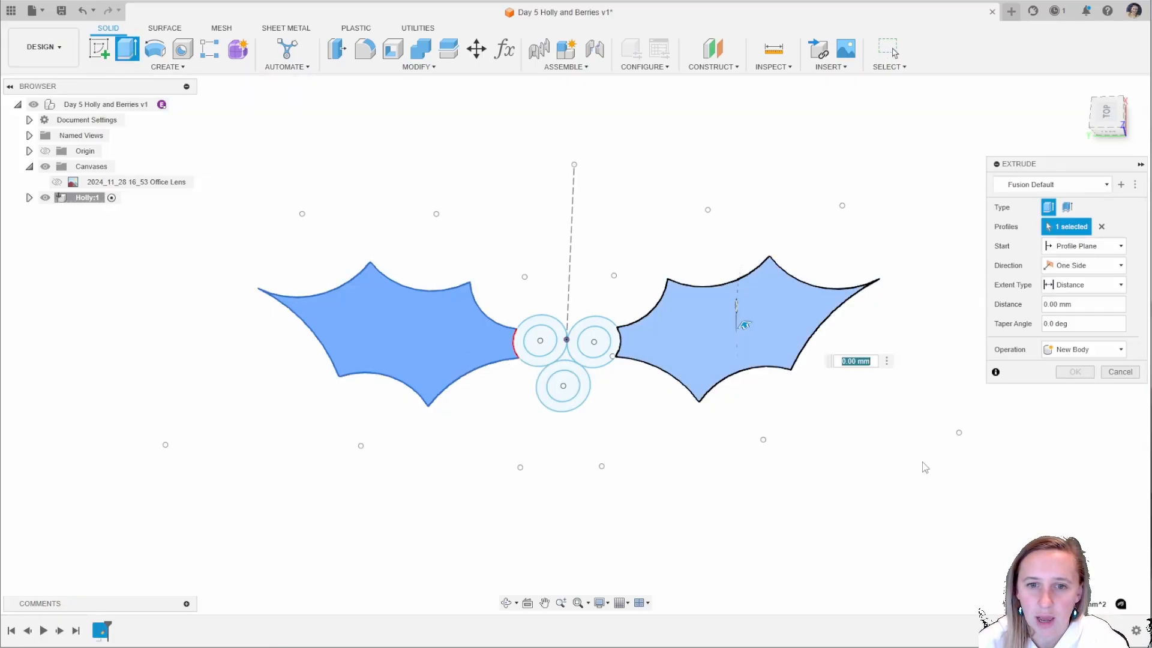
type("2")
key("Return")
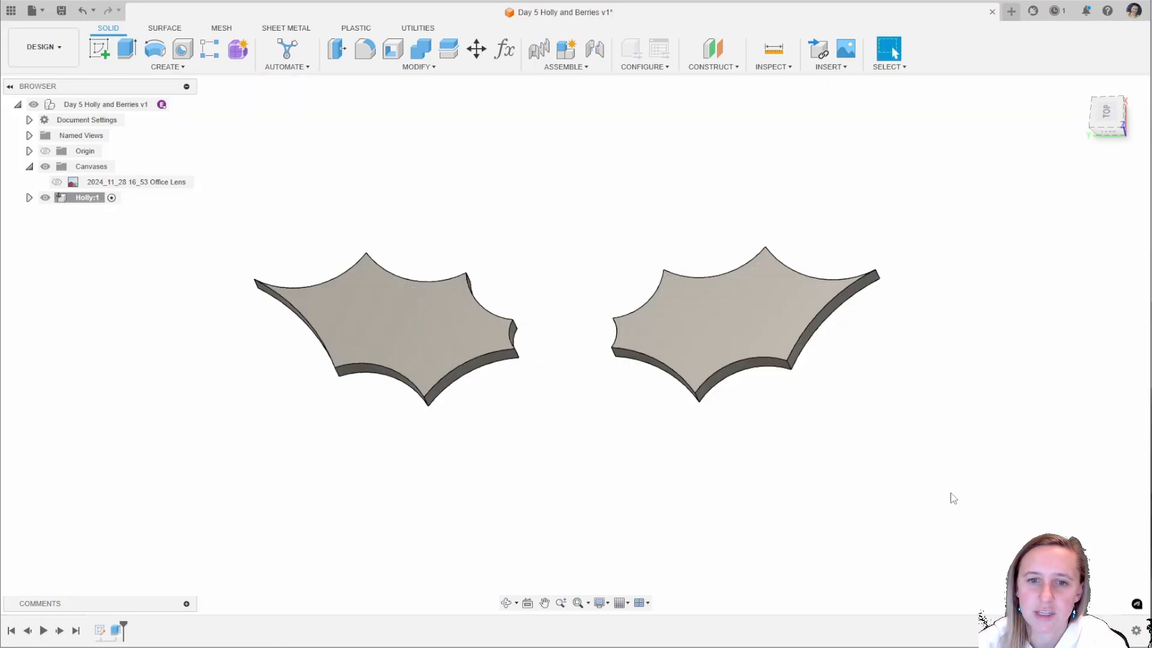
Show Sketch1 again and extrude the three ring-shaped berry profiles 1.8 mm as a new body.
middle_click_drag(672, 476, 681, 487, "shift")
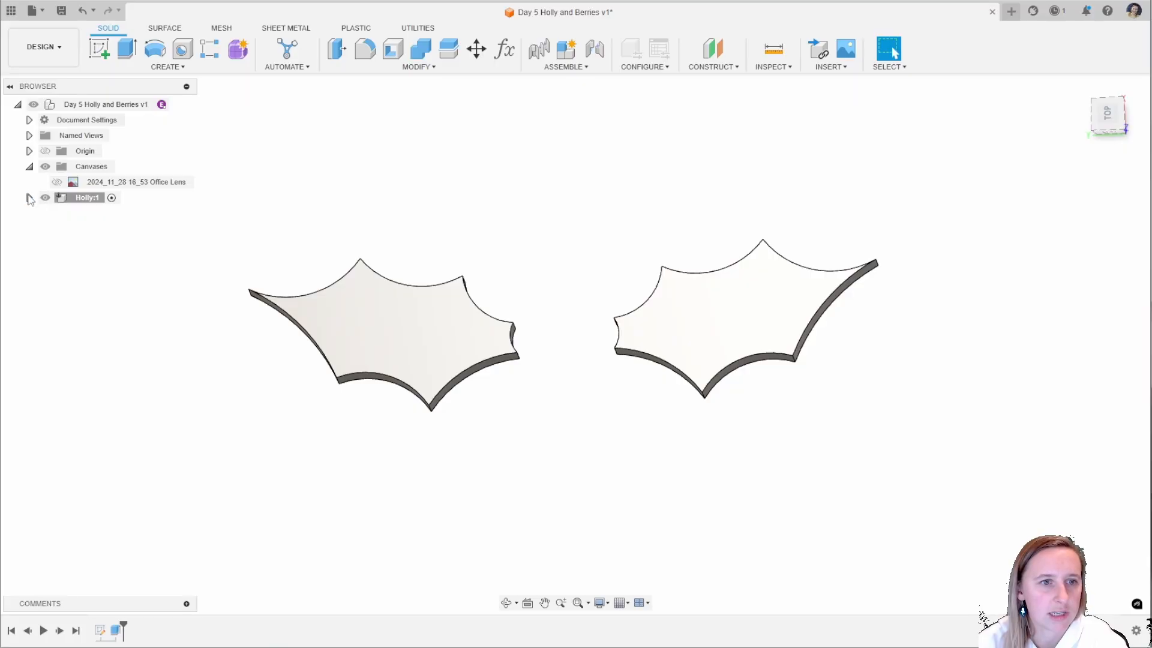
left_click(29, 198)
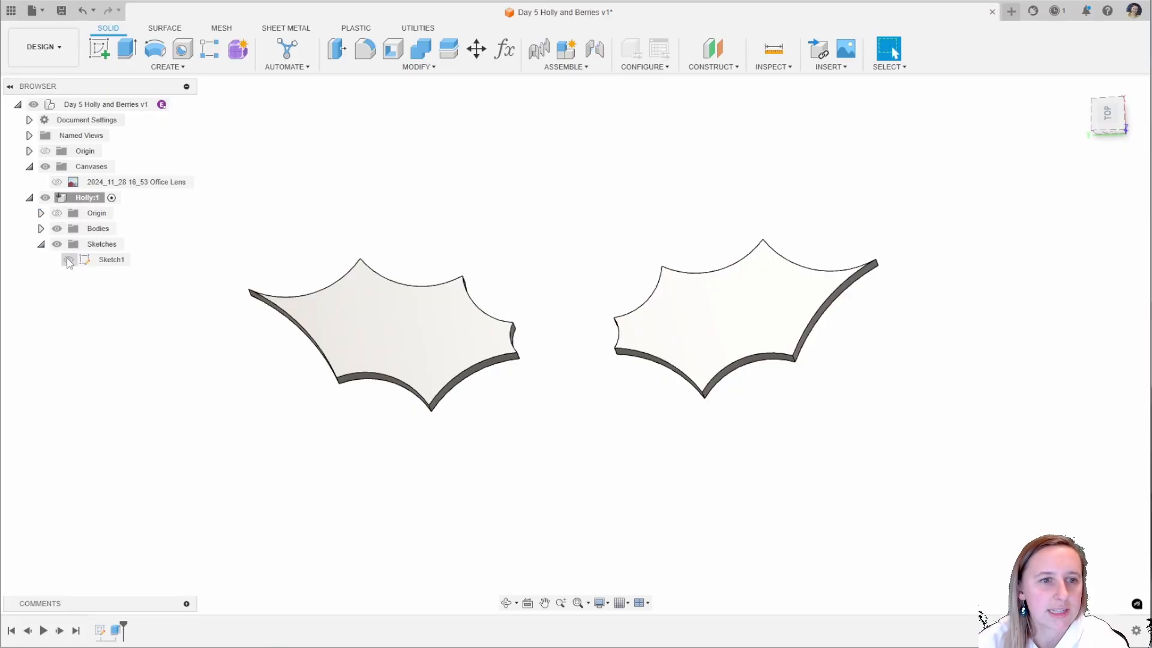
left_click(68, 260)
left_click(126, 48)
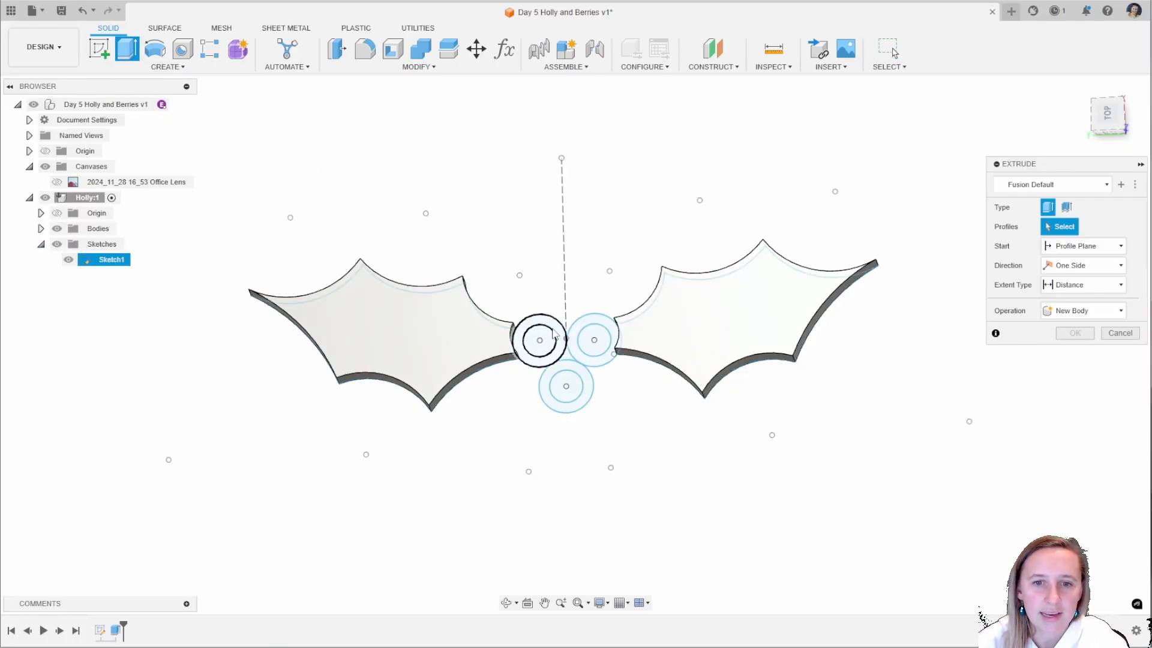
left_click(526, 336)
left_click(606, 348)
left_click(579, 372)
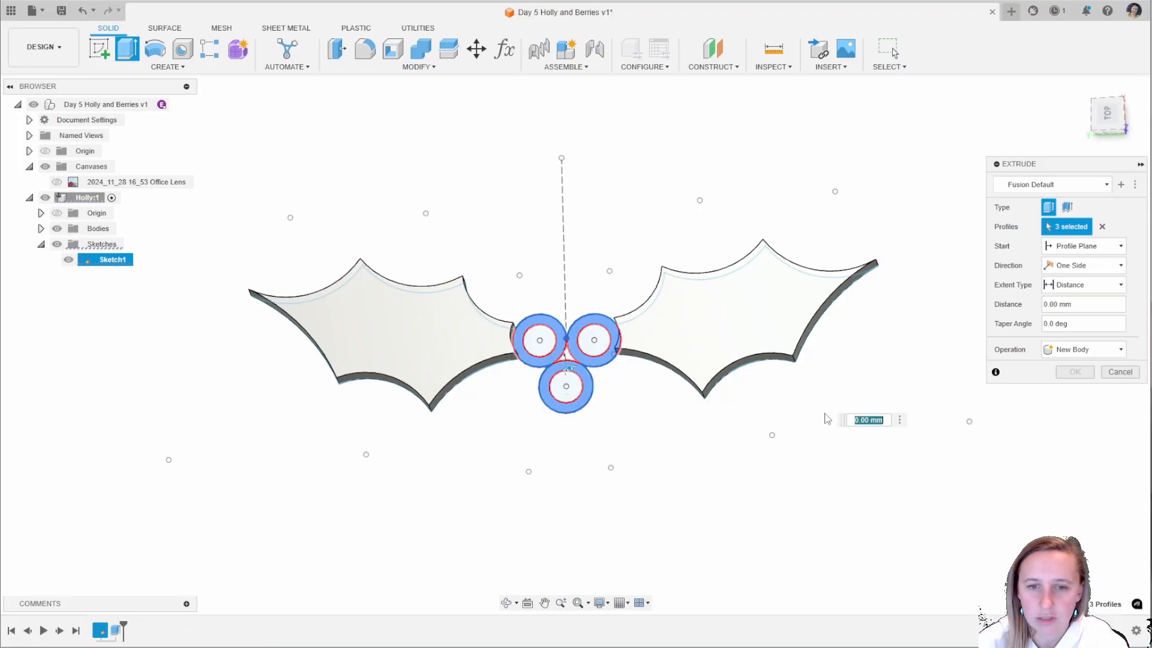
key("Return")
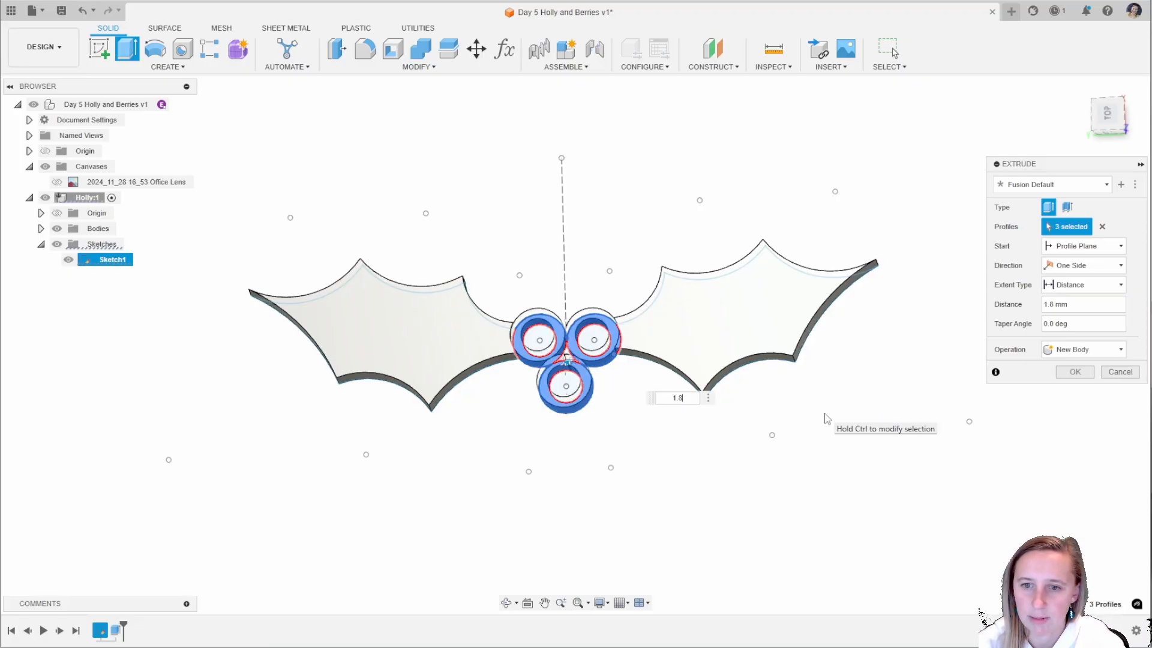
Edit the berry rings' extrusion and change its operation to Join so they merge with the leaves.
mouse_move(657, 477)
middle_mouse_down("shift")
mouse_move(640, 460)
mouse_move(684, 476)
mouse_move(658, 487)
middle_mouse_up("shift")
scroll(533, 387, "up", 3)
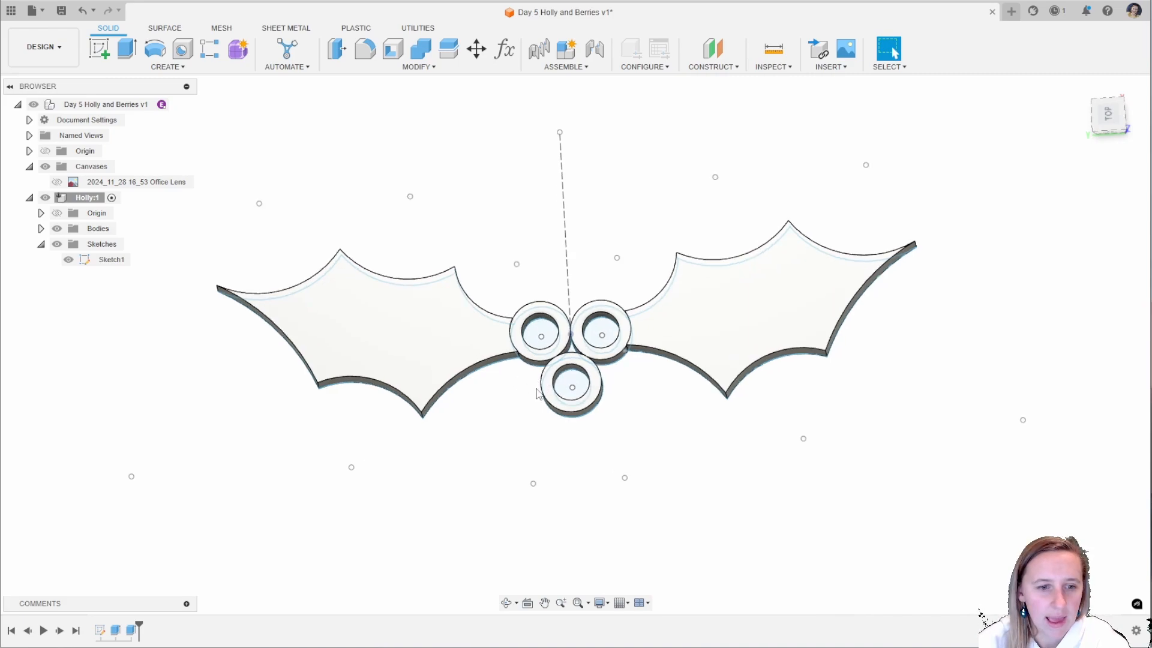
left_click(41, 229)
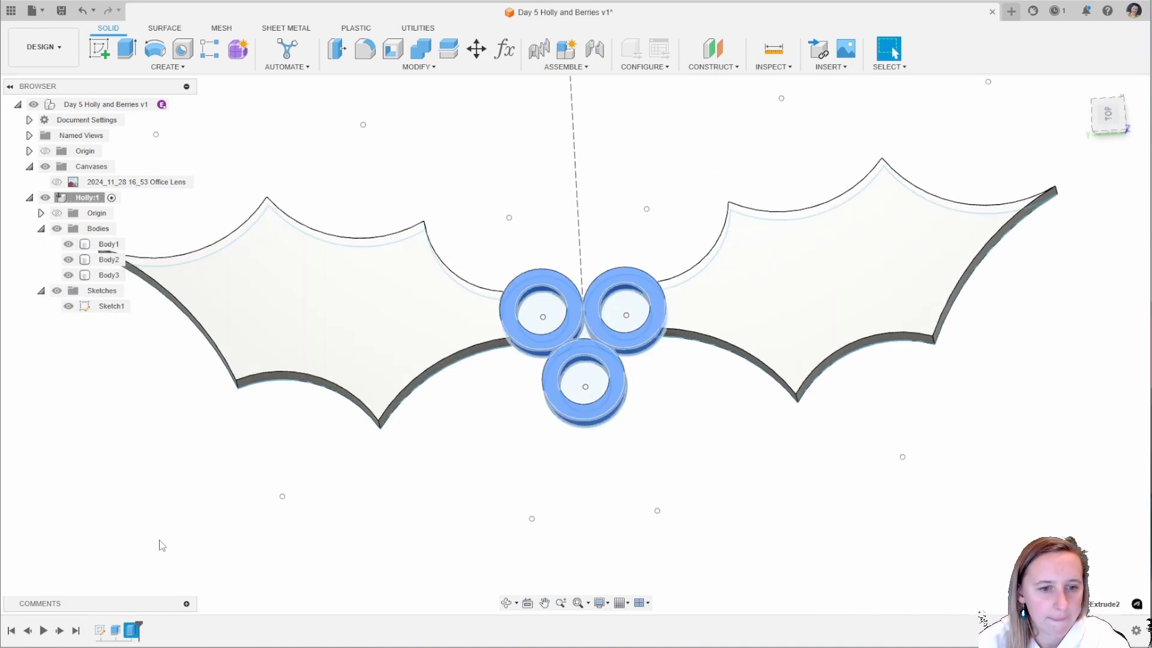
right_click(132, 629)
left_click(180, 551)
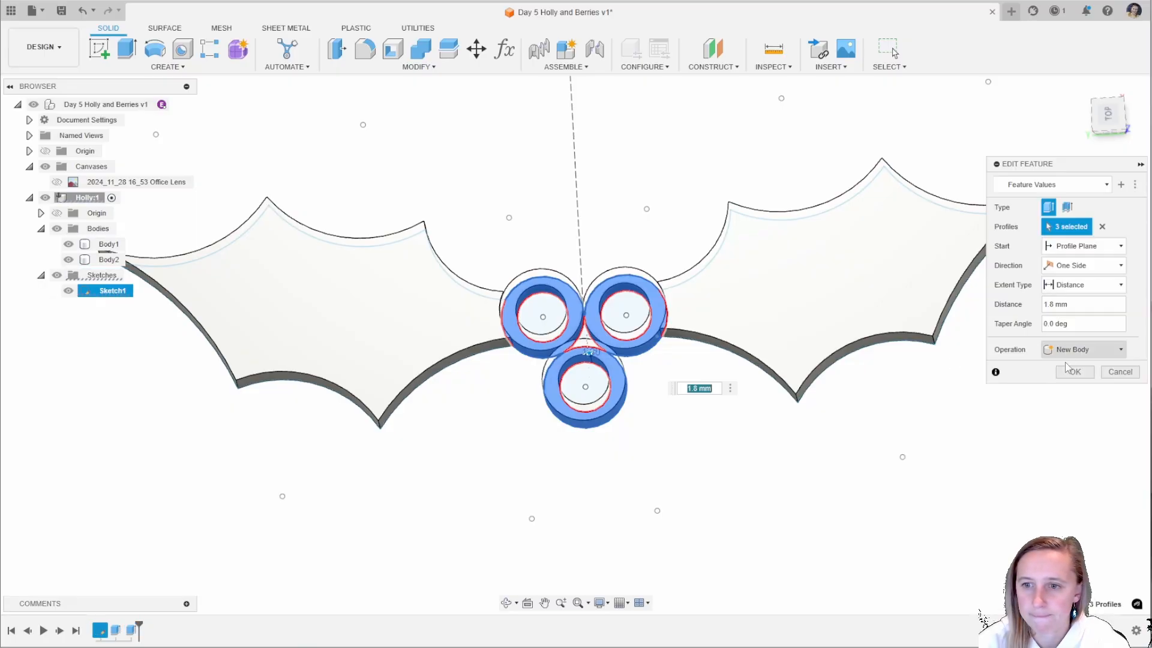
left_click(1078, 351)
left_click(1076, 355)
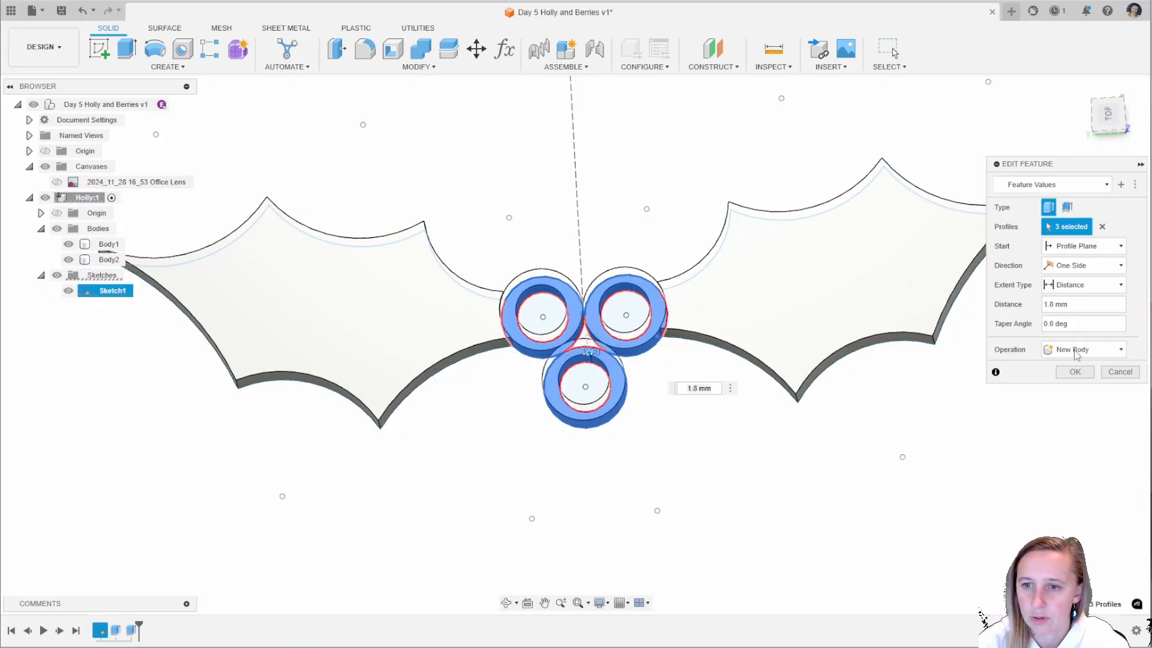
left_click(1080, 350)
left_click(1073, 362)
left_click(1074, 372)
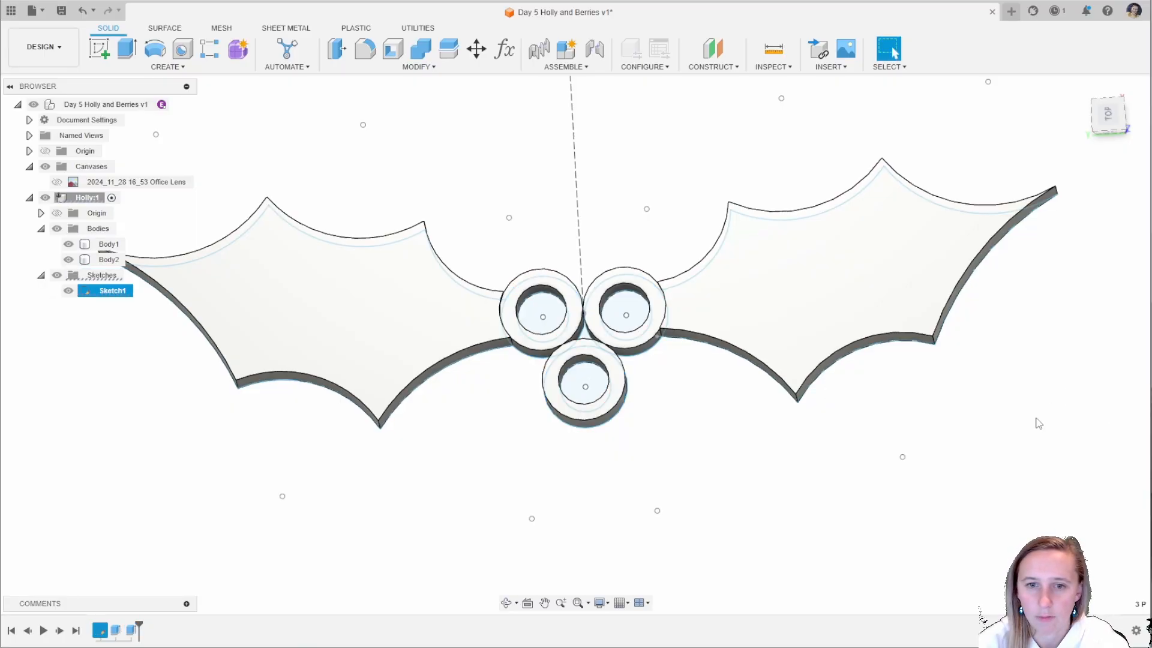
Activate the top-level Day 5 Holly and Berries component.
mouse_move(694, 458)
middle_mouse_down("shift")
mouse_move(676, 450)
mouse_move(685, 449)
middle_mouse_up("shift")
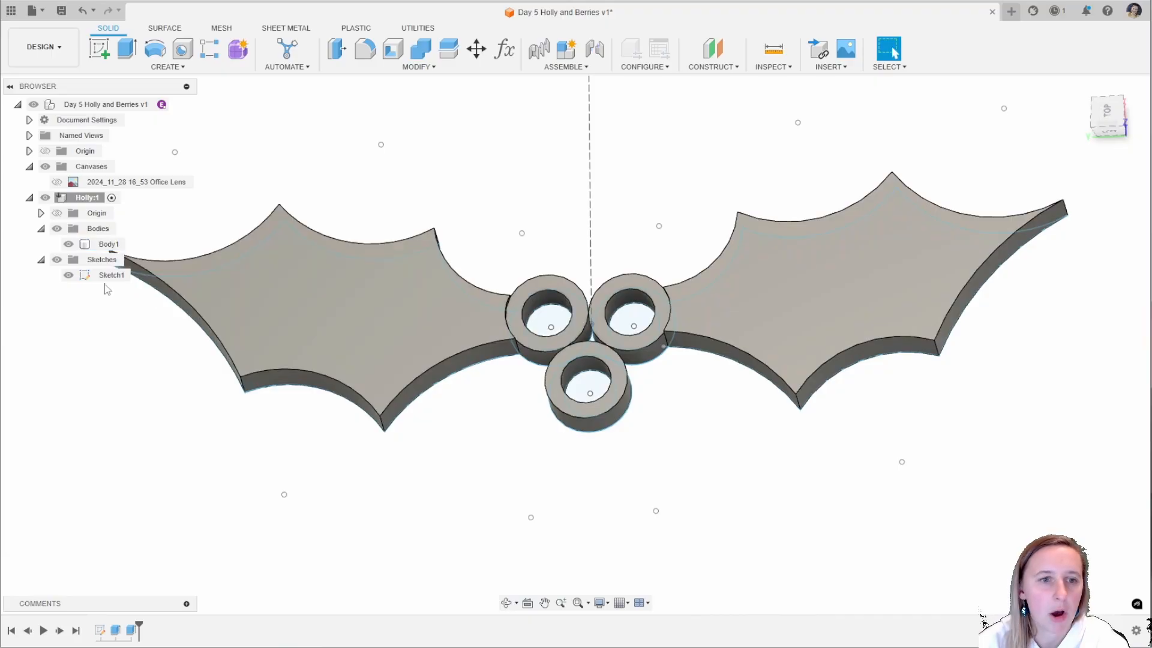
middle_click_drag(529, 459, 472, 459, "shift")
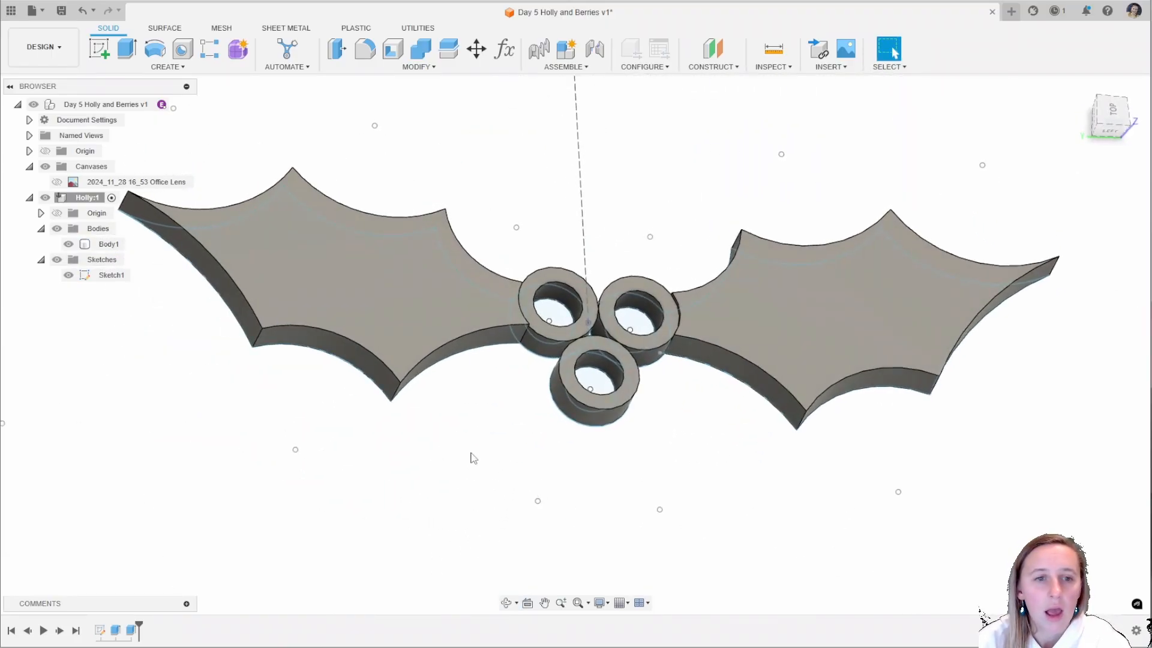
left_click(175, 106)
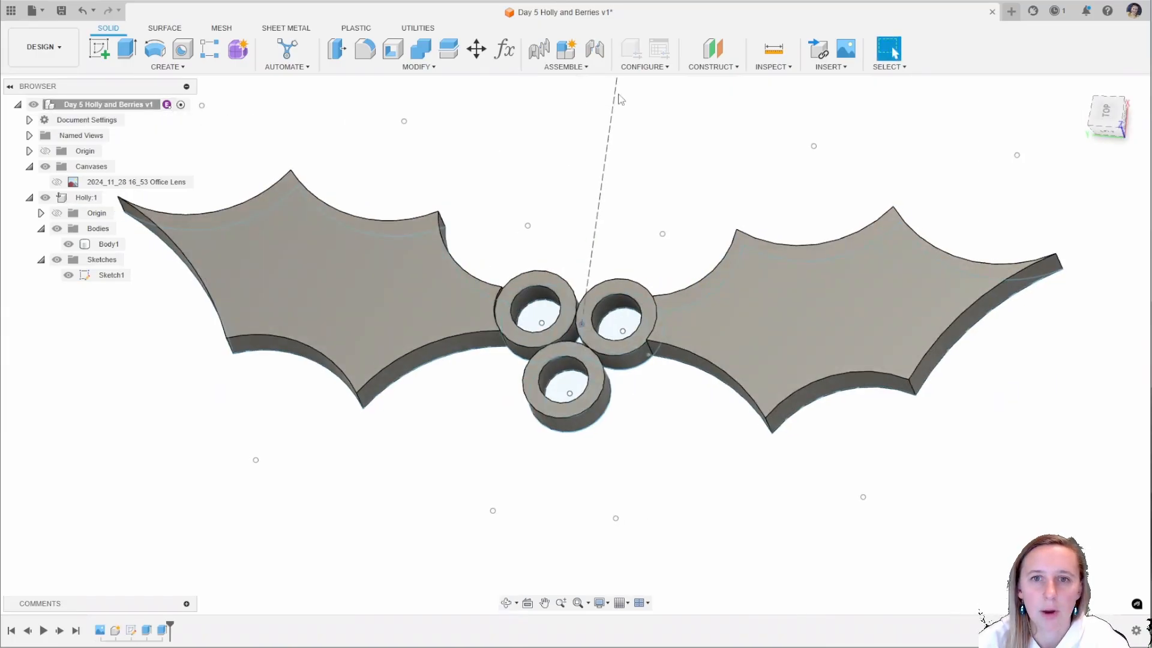
Create an internal standard component named Berries under the top-level design component.
left_click(587, 68)
left_click(564, 82)
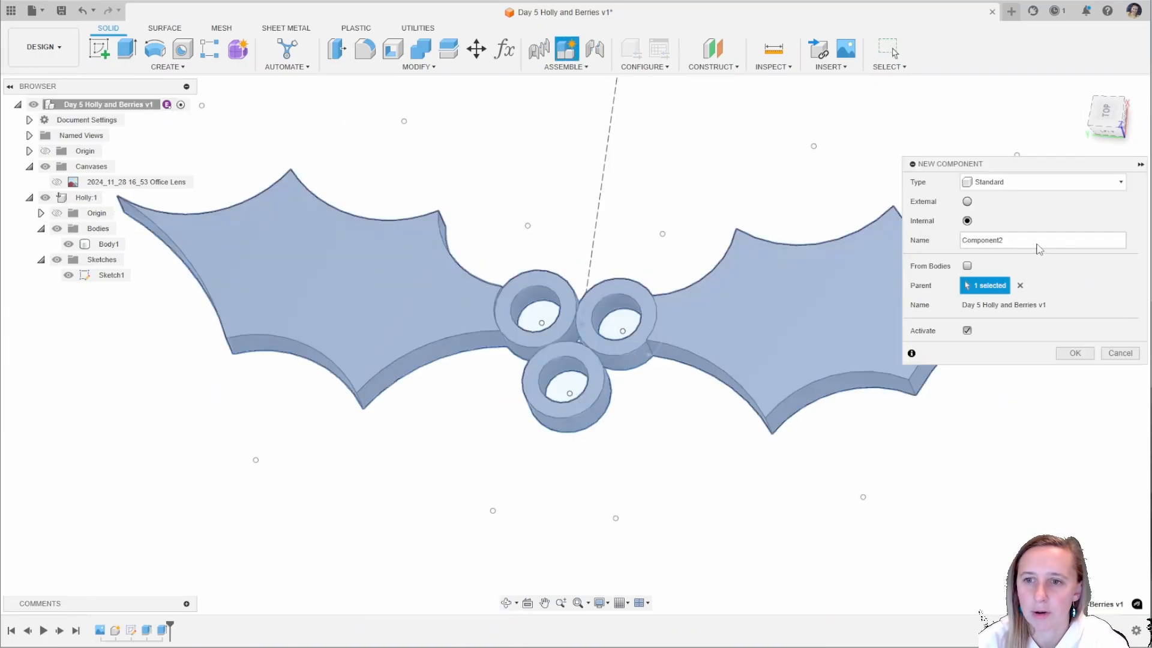
type("Berrie")
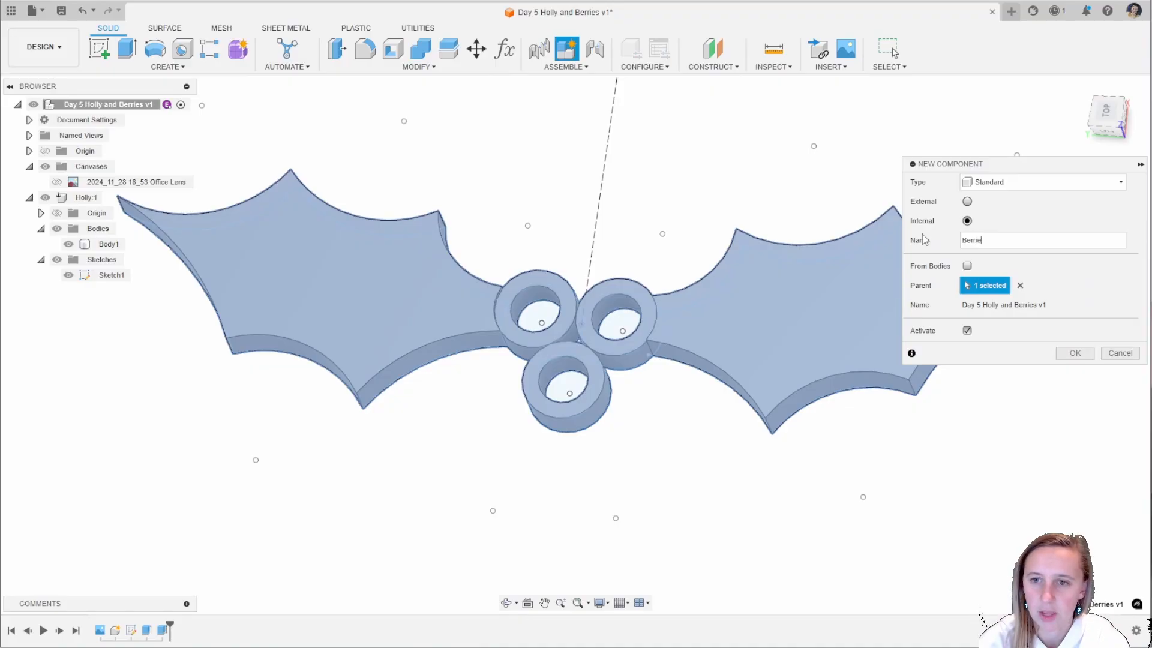
type("s")
key("Return")
Start a sketch in the Berries component on the underside of the holly body at the berry rings.
middle_click_drag(741, 286, 480, 279, "shift")
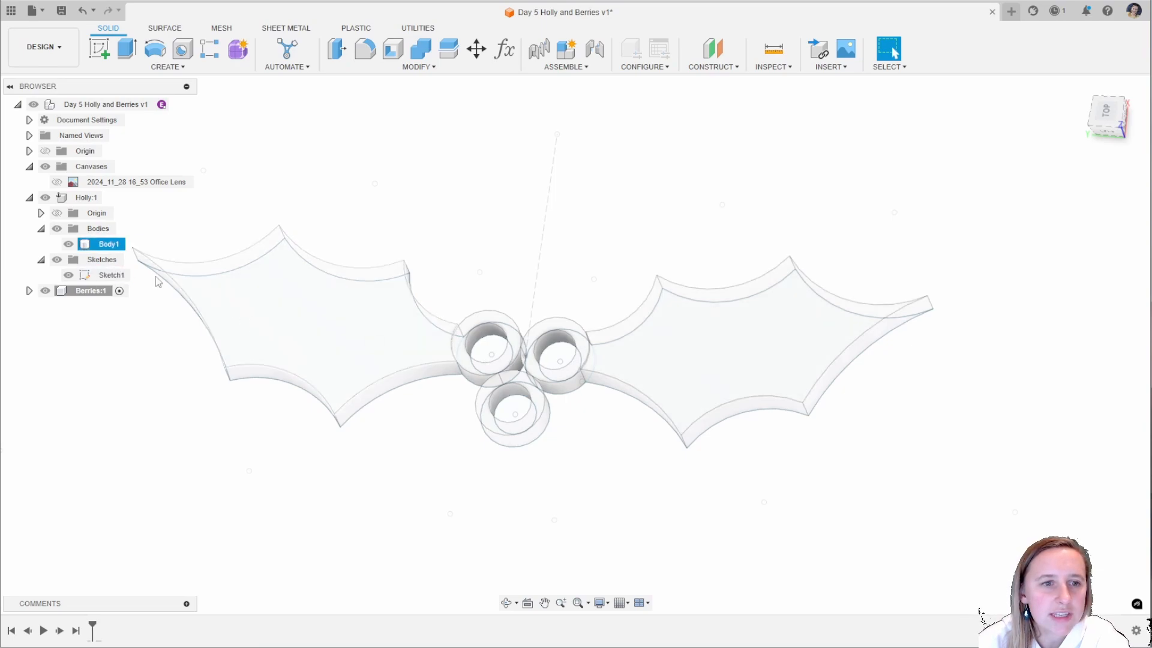
middle_click_drag(453, 213, 452, 224, "shift")
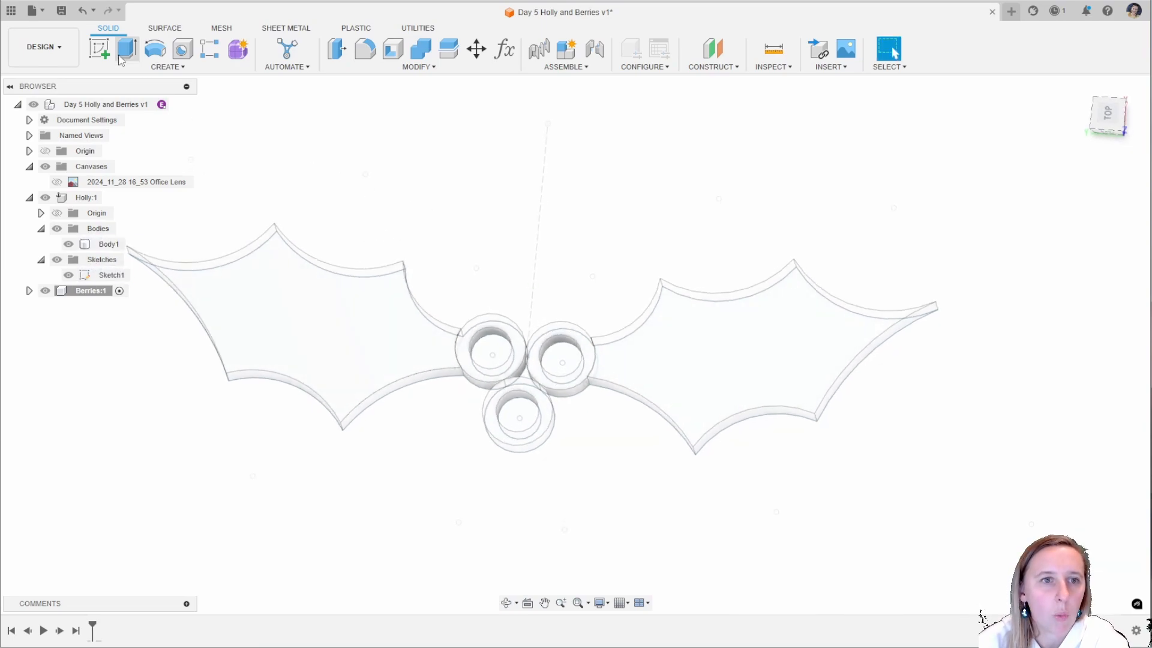
left_click(98, 48)
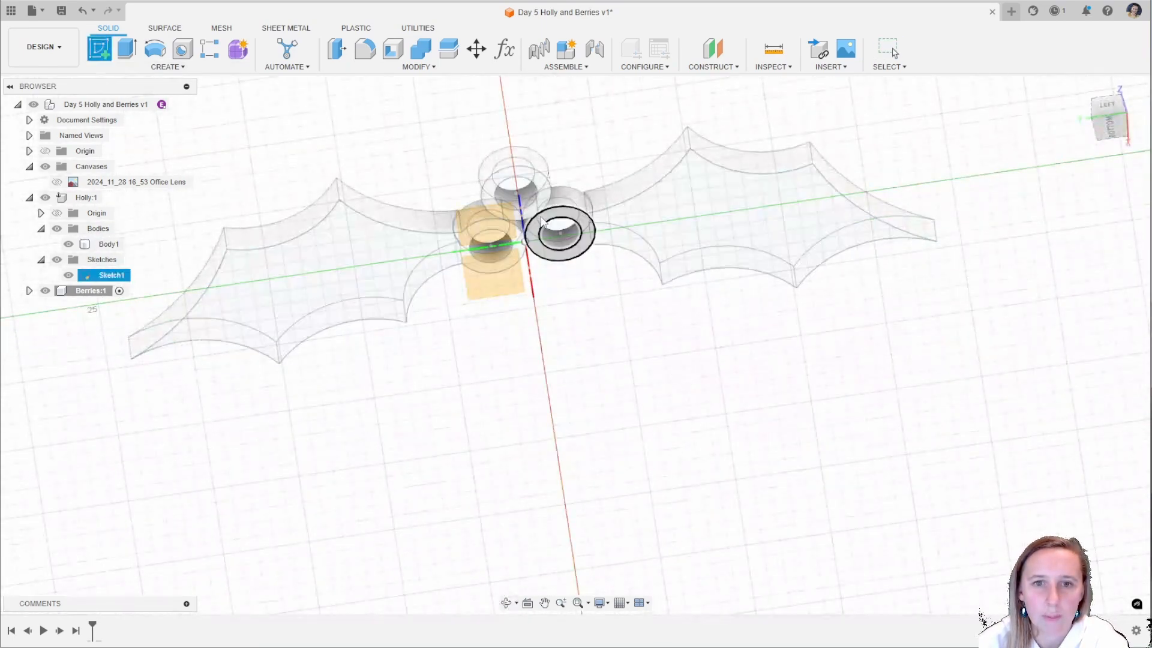
key("Escape")
mouse_move(542, 221)
middle_mouse_down("shift")
mouse_move(601, 288)
mouse_move(580, 215)
mouse_move(599, 240)
middle_mouse_up("shift")
left_click(492, 276)
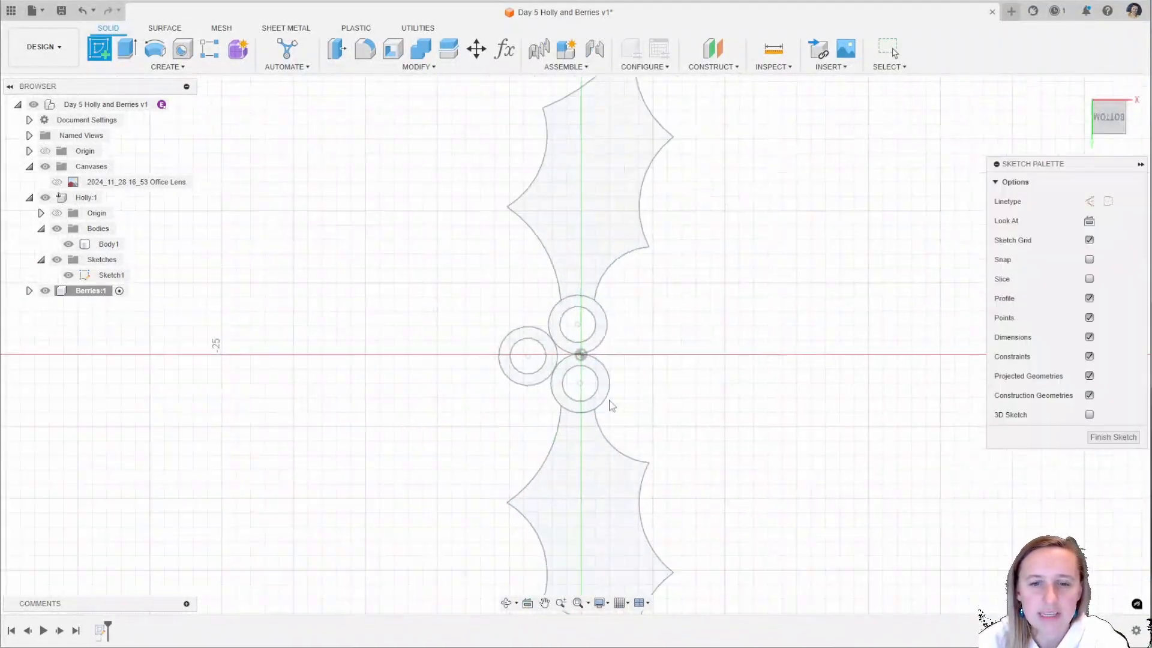
Project the three bottom faces of the holly body, covering both leaves and all three berry rings, into the sketch.
key("p")
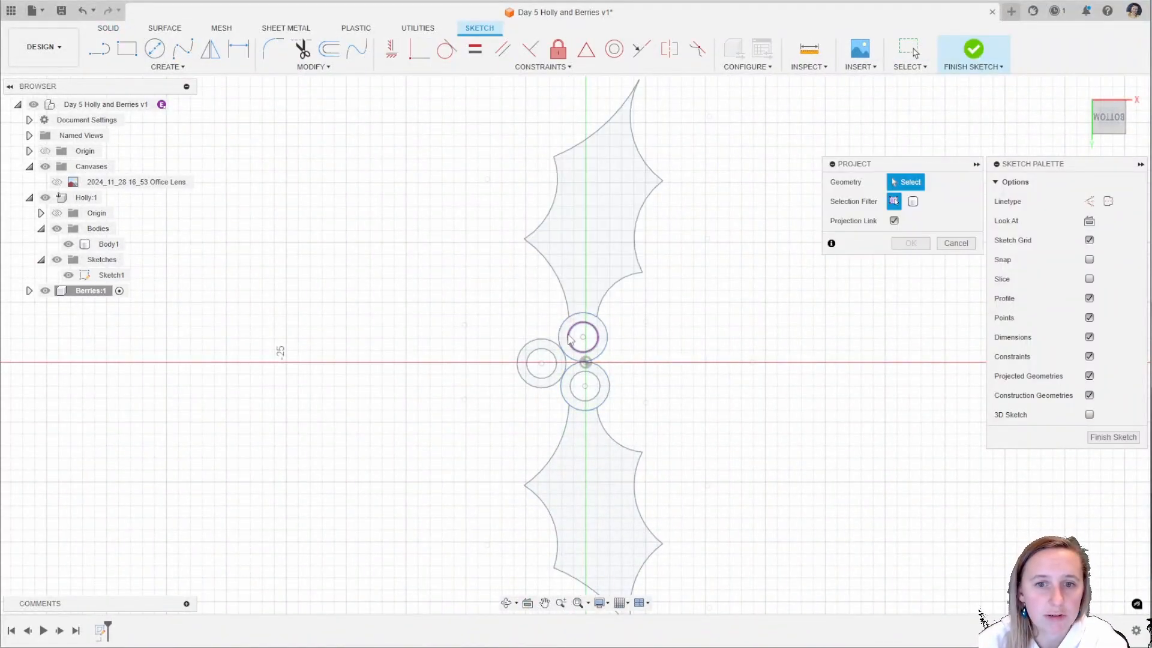
scroll(567, 332, "up", 4)
left_click(568, 327)
left_click(568, 327)
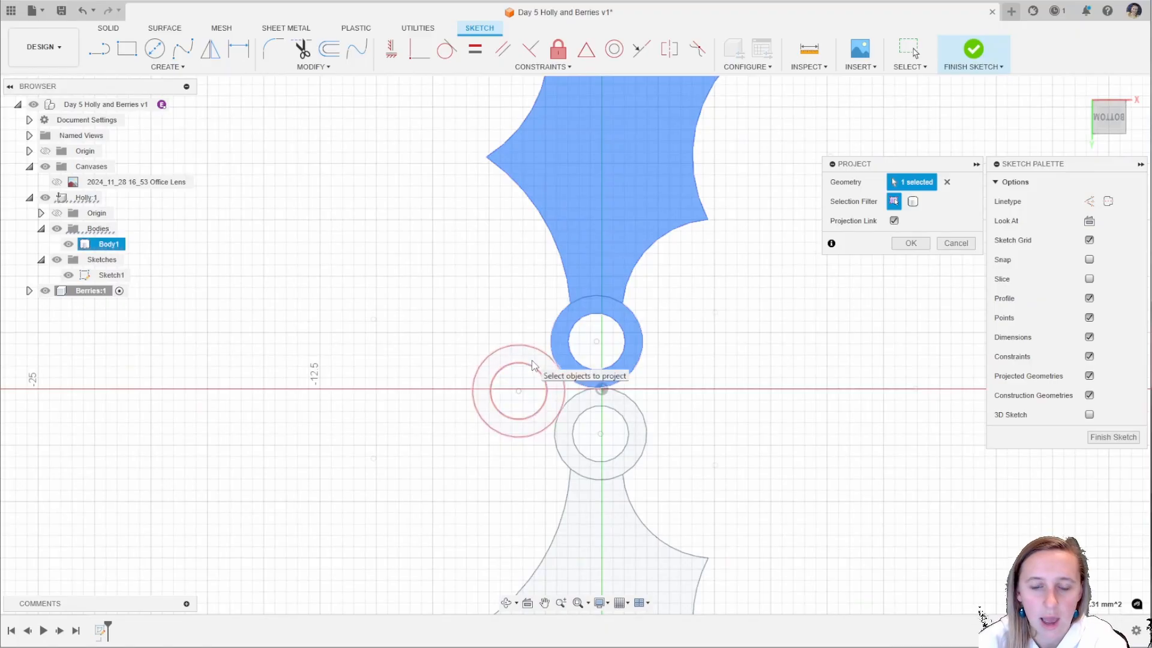
left_click(534, 366)
left_click(603, 418)
left_click(905, 246)
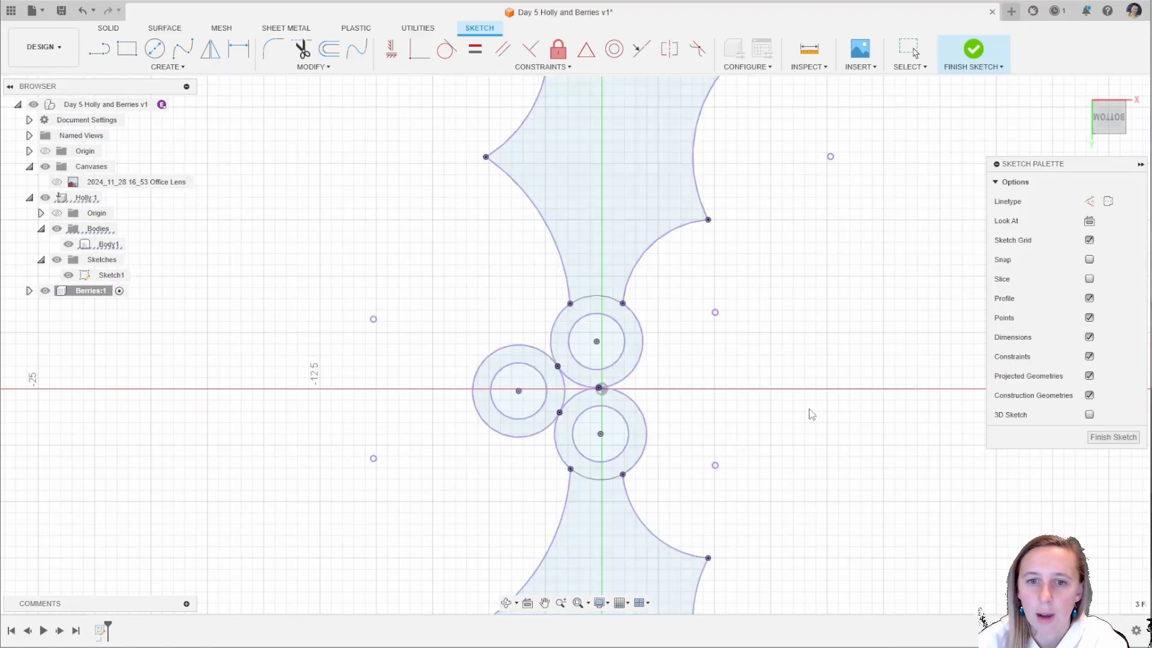
Hide the Holly component so only the projected sketch geometry remains in view around the berries.
scroll(874, 339, "down", 3)
mouse_move(760, 234)
middle_mouse_down("shift")
mouse_move(766, 354)
mouse_move(854, 364)
mouse_move(809, 384)
middle_mouse_up("shift")
left_click(46, 198)
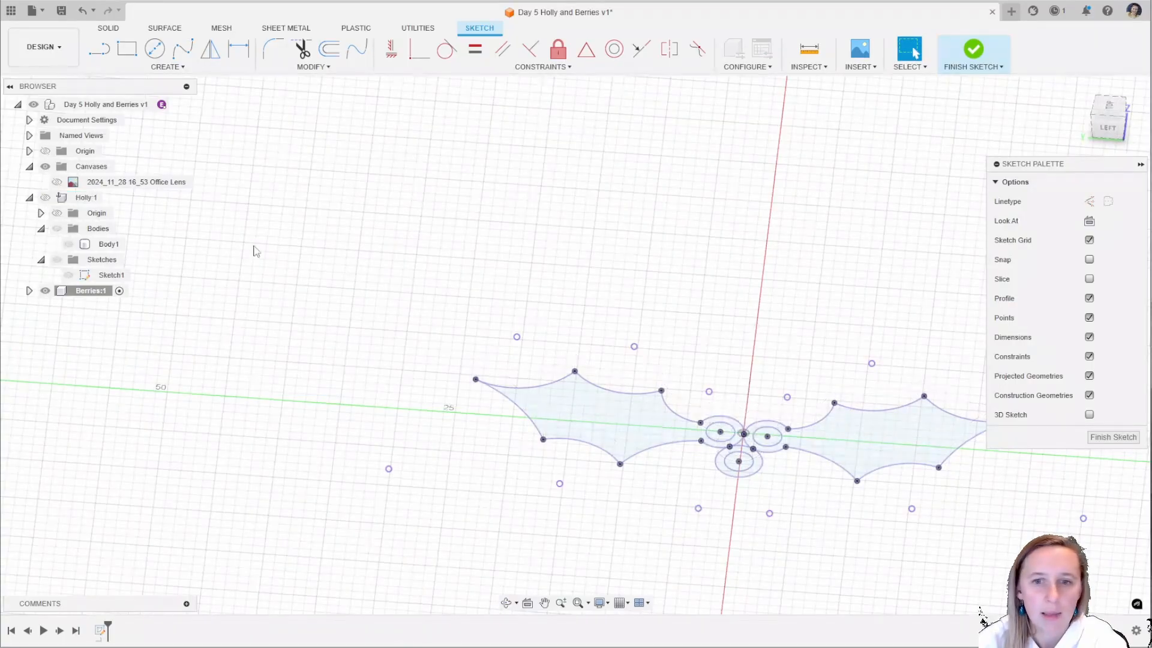
scroll(230, 246, "down", 3)
middle_click_drag(427, 267, 429, 293, "shift")
scroll(544, 377, "up", 5)
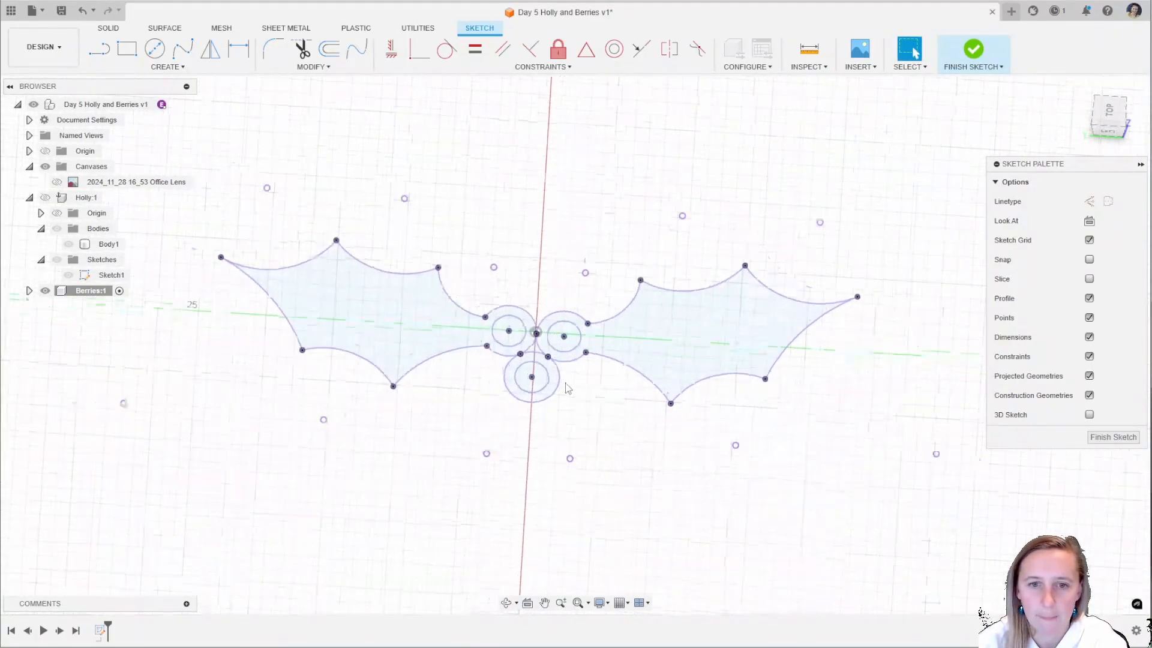
scroll(567, 363, "up", 2)
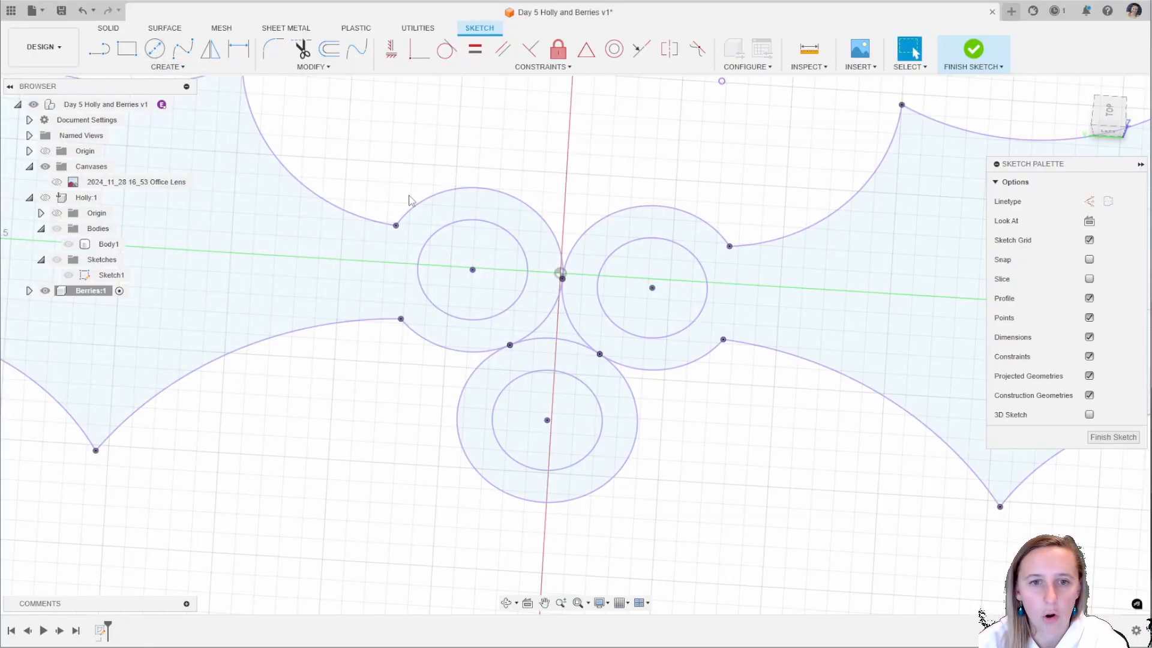
Offset the inner circle of the left leaf's berry 0.2 mm inward and finish the sketch.
key("o")
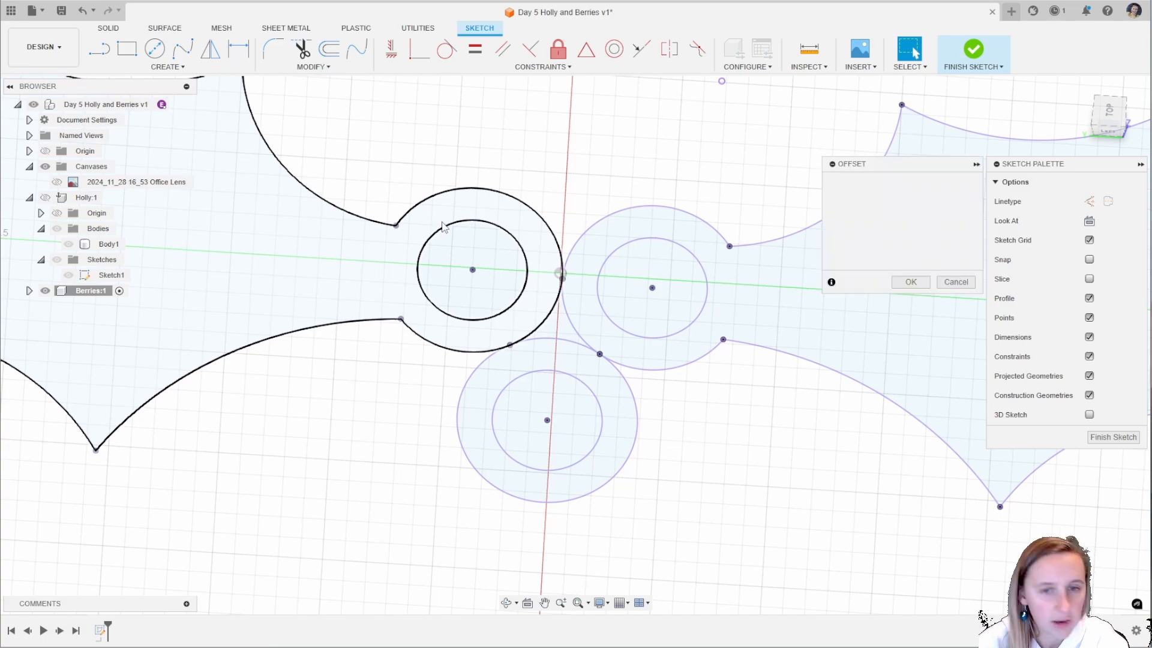
left_click(443, 230)
left_click_drag(420, 196, 444, 231)
type("0.2")
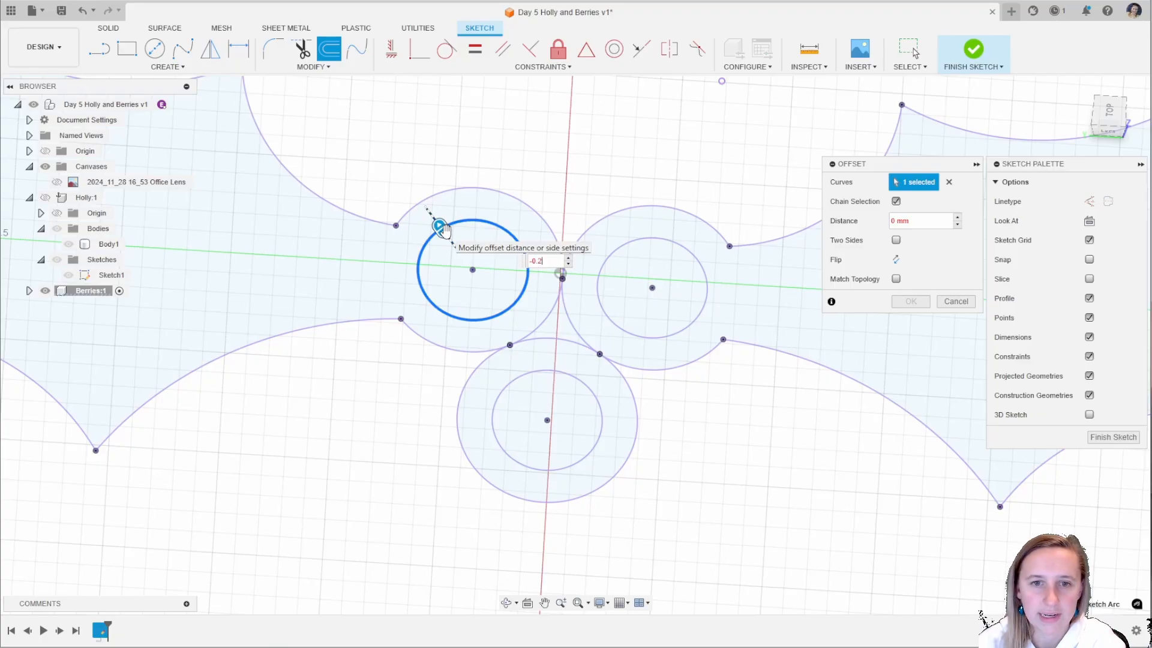
key("Return")
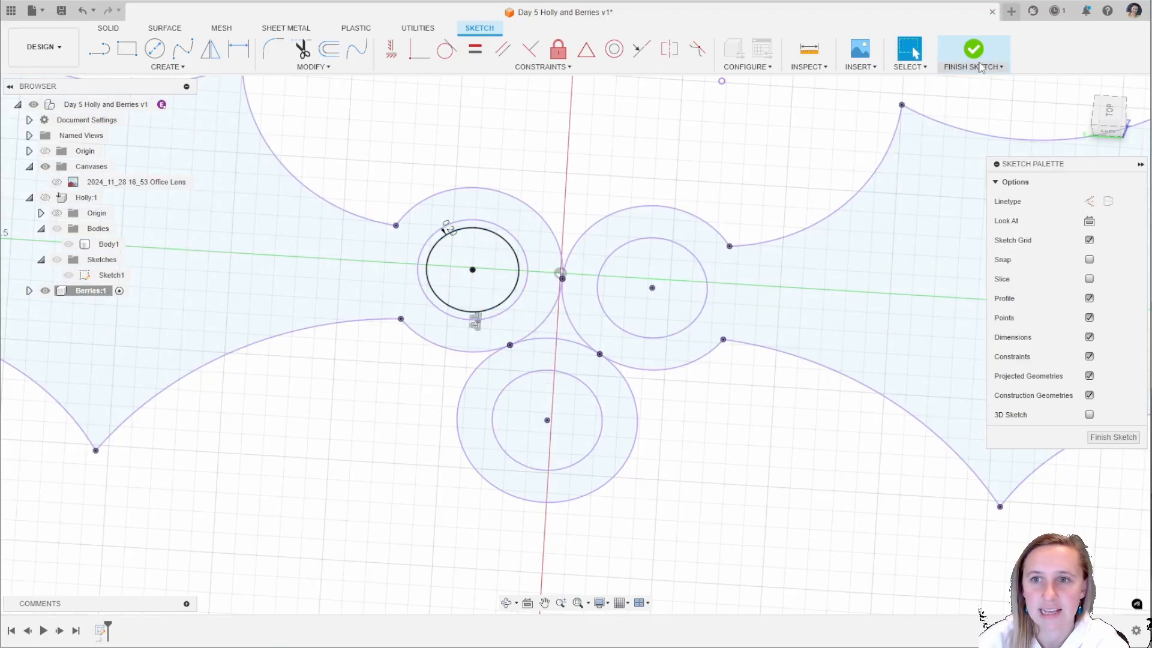
left_click(977, 63)
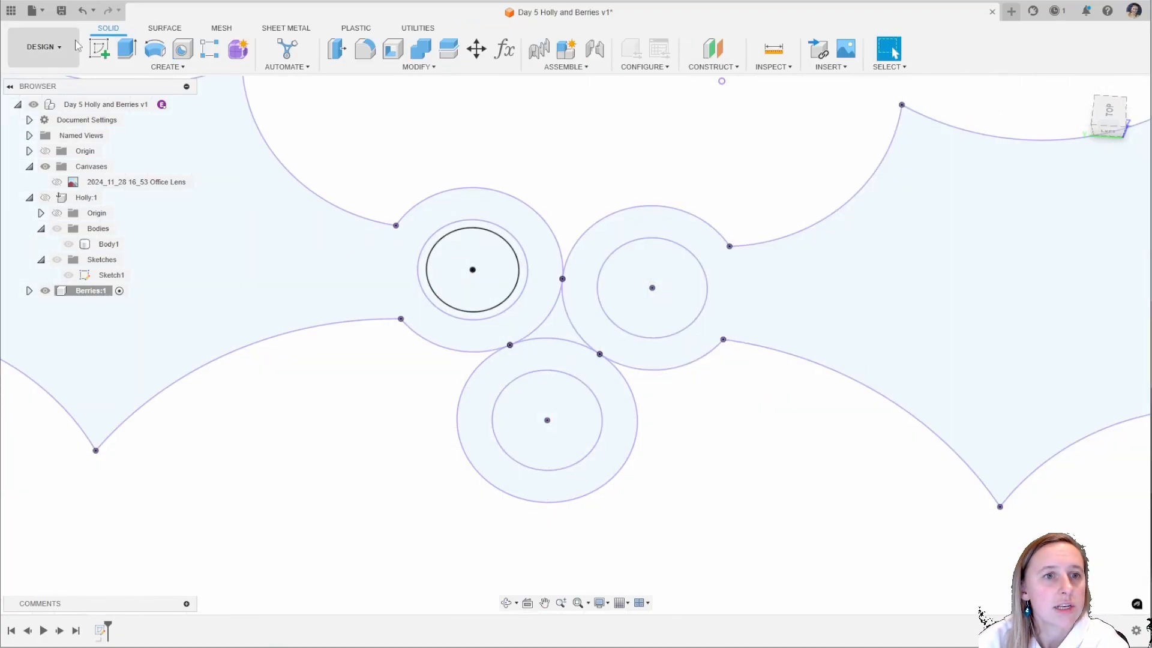
Set up a new-body extrusion of the offset circle, show the Holly component, and extend it to the berry ring's top face.
left_click(127, 48)
left_click(457, 259)
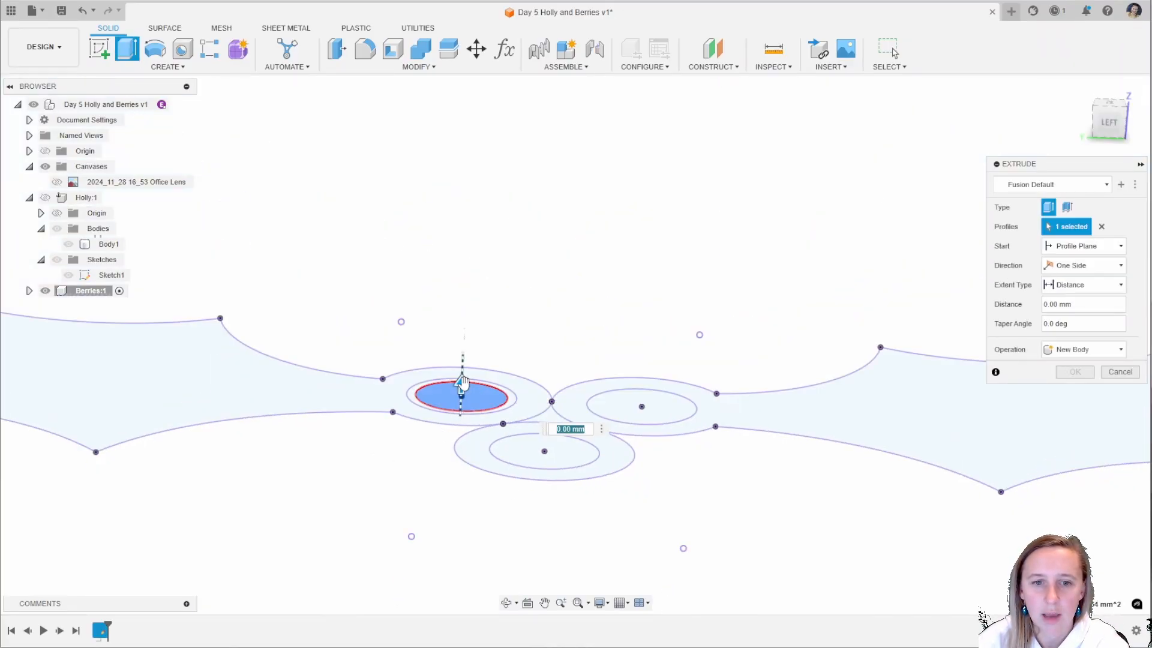
left_click_drag(462, 384, 464, 321)
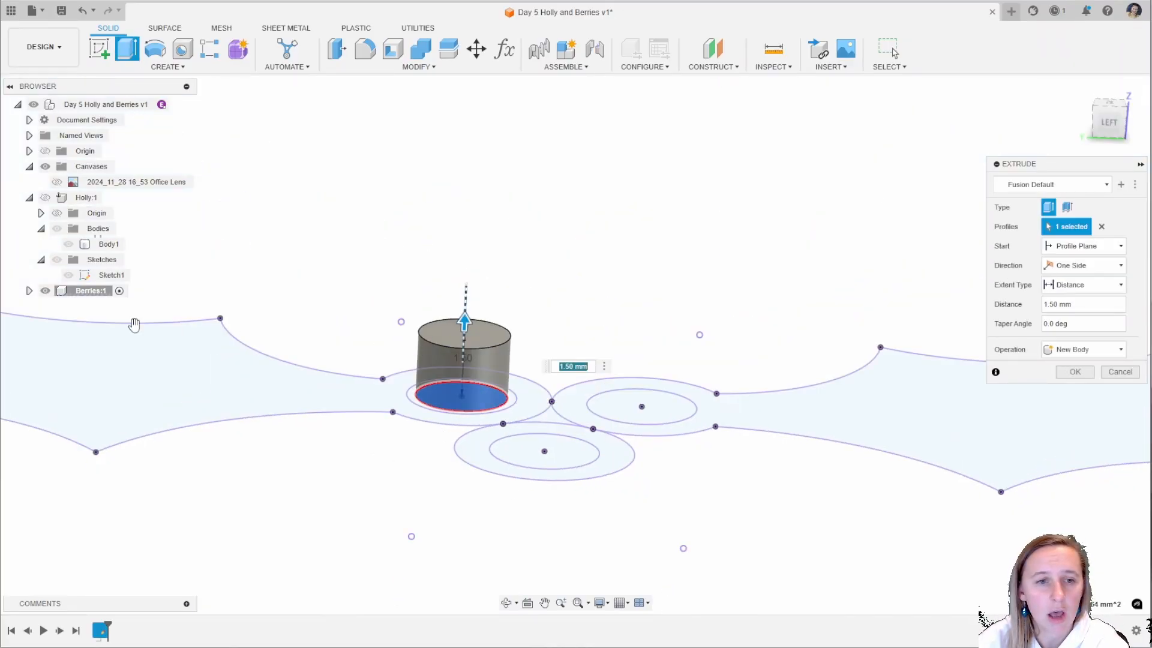
left_click(45, 198)
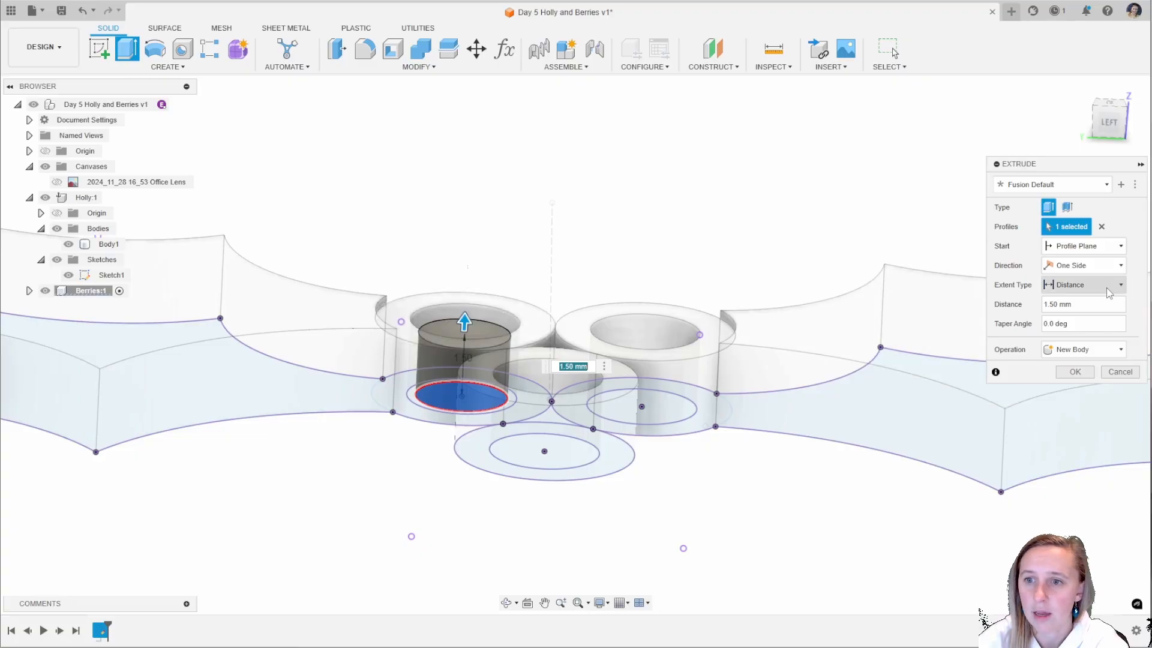
left_click(1109, 291)
left_click(1077, 313)
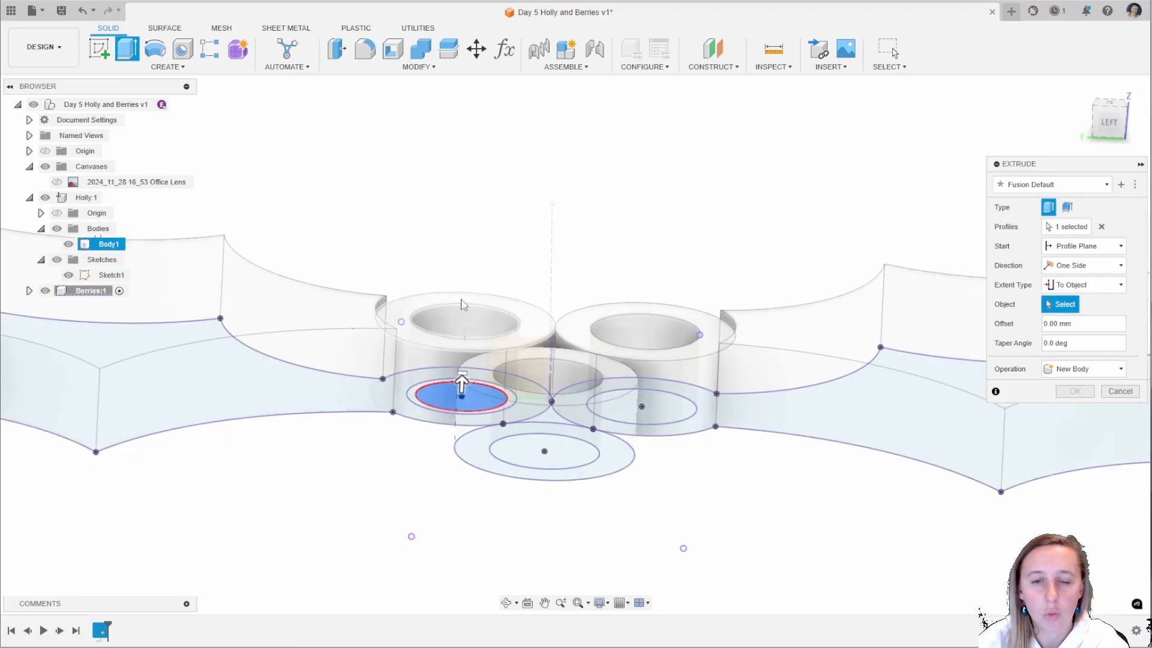
left_click(461, 299)
Change the berry plug extrusion's start option to Offset.
middle_click_drag(461, 530, 482, 234, "shift")
scroll(483, 231, "down", 2)
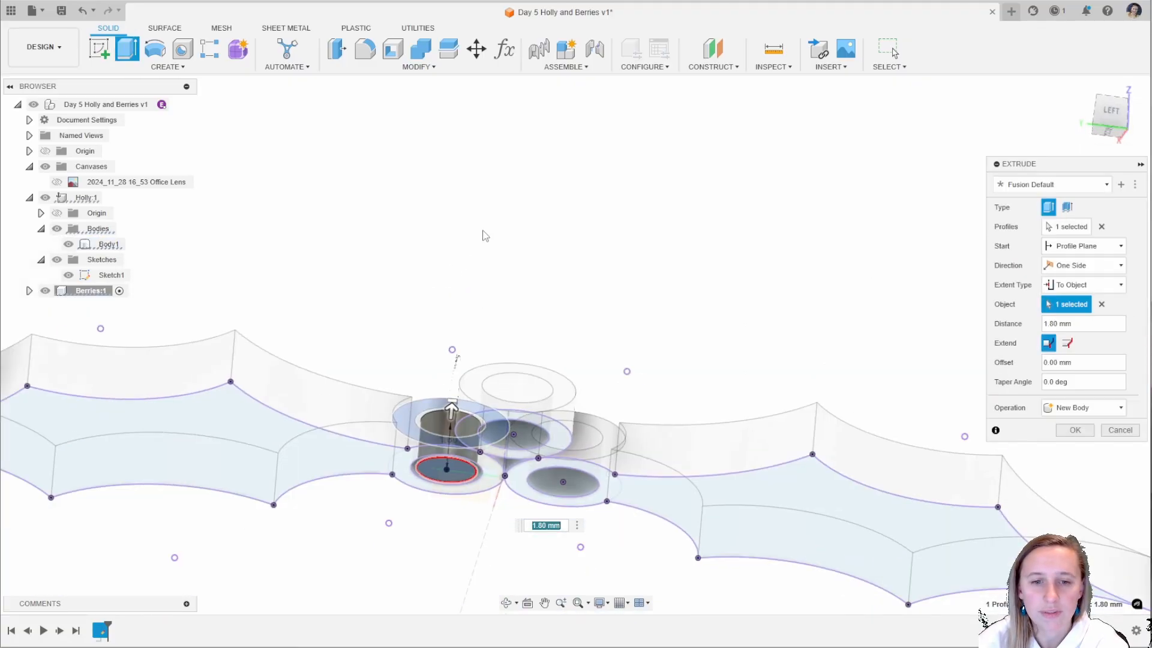
mouse_move(360, 596)
middle_mouse_down("shift")
mouse_move(367, 528)
mouse_move(360, 589)
middle_mouse_up("shift")
scroll(550, 310, "down", 2)
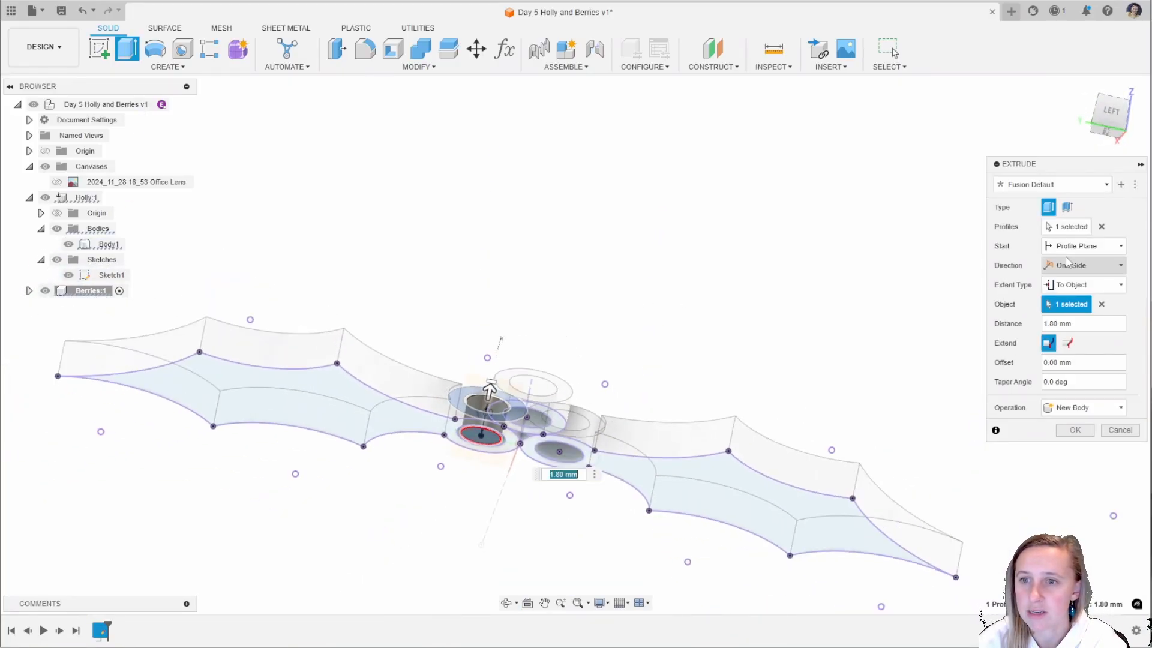
left_click(1089, 247)
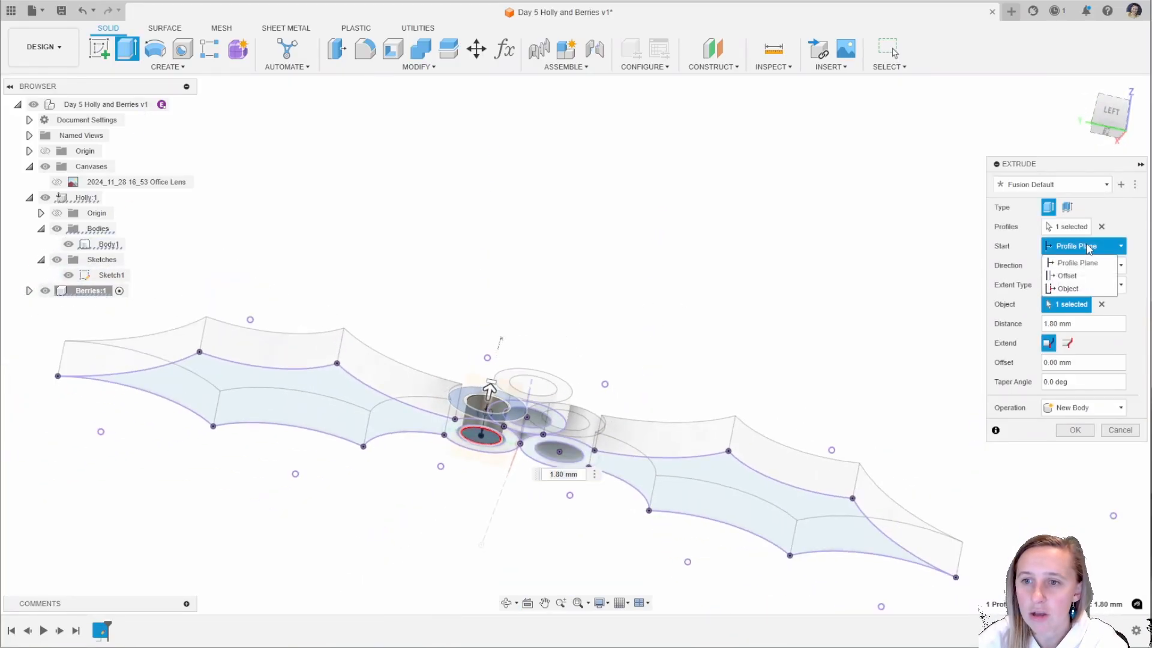
left_click(1078, 278)
Try the leaf-and-ring bottom face as the extent object, and a distance of 0.1 mm for the plug extrusion.
scroll(462, 414, "up", 2)
left_click(460, 410)
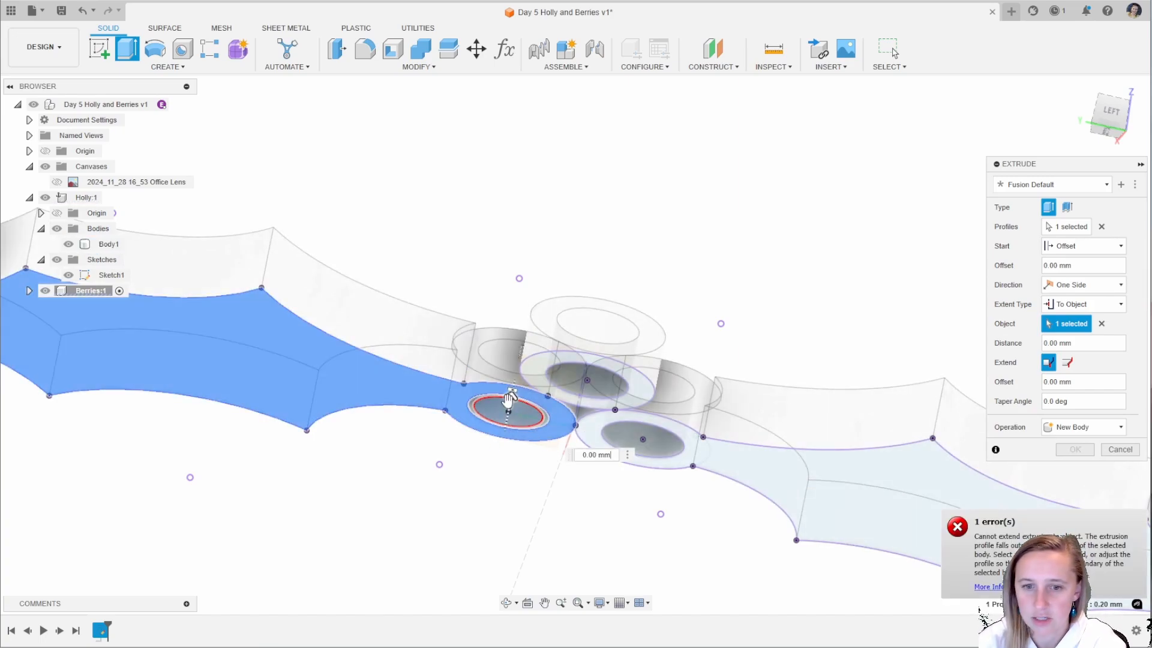
key("BackSpace")
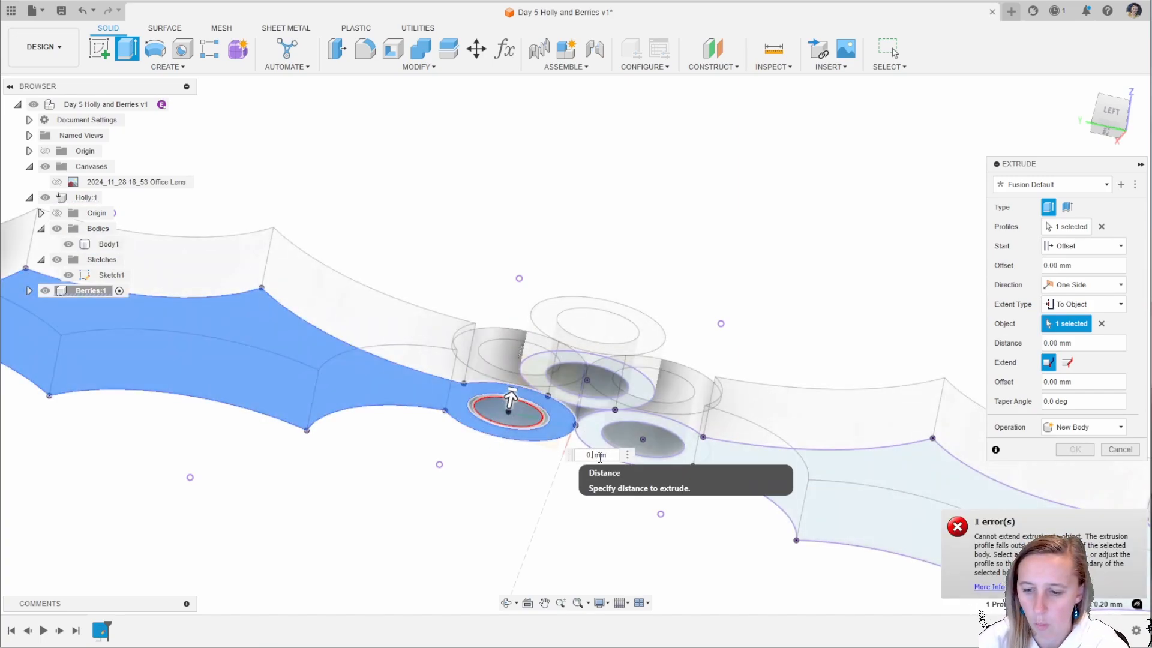
type("1")
middle_click_drag(461, 477, 450, 483, "shift")
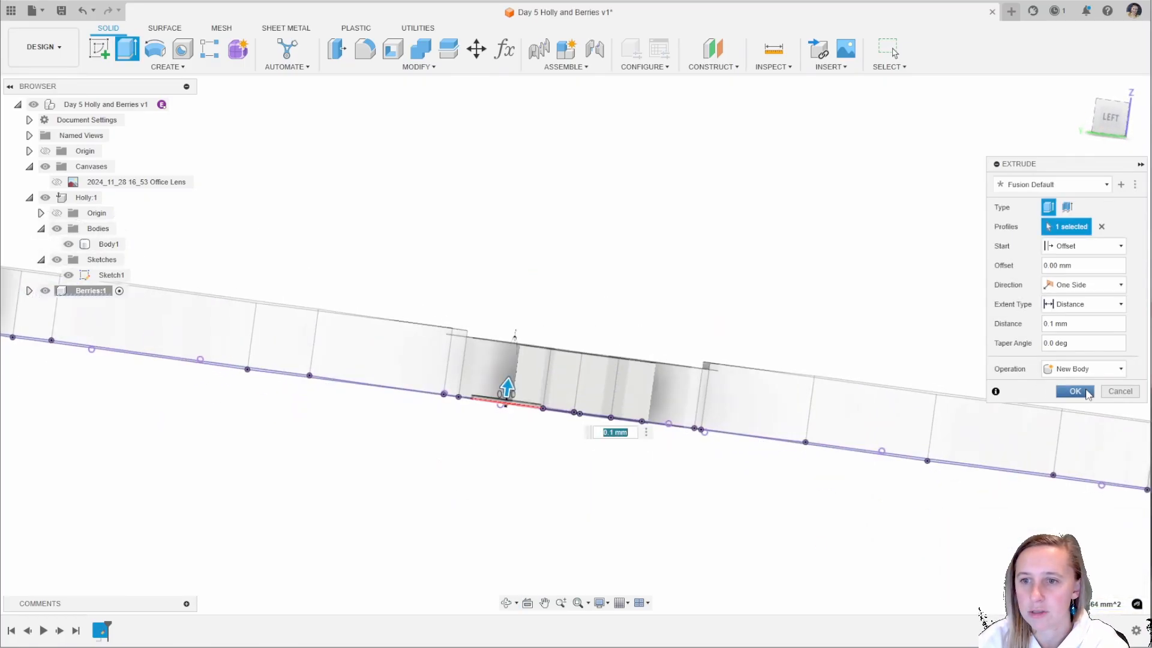
Set the plug extrusion's extent to To Object, ending at the berry ring's top face, and create it as a new body.
left_click(1083, 305)
left_click(1070, 331)
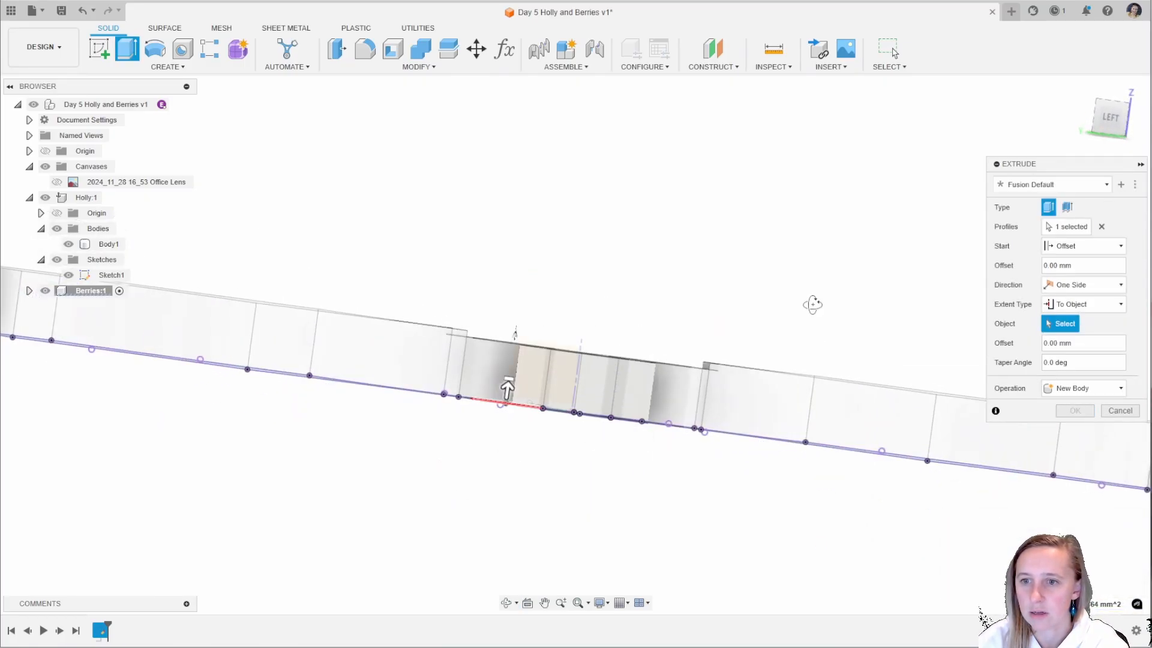
middle_click_drag(812, 305, 810, 361, "shift")
left_click(559, 485)
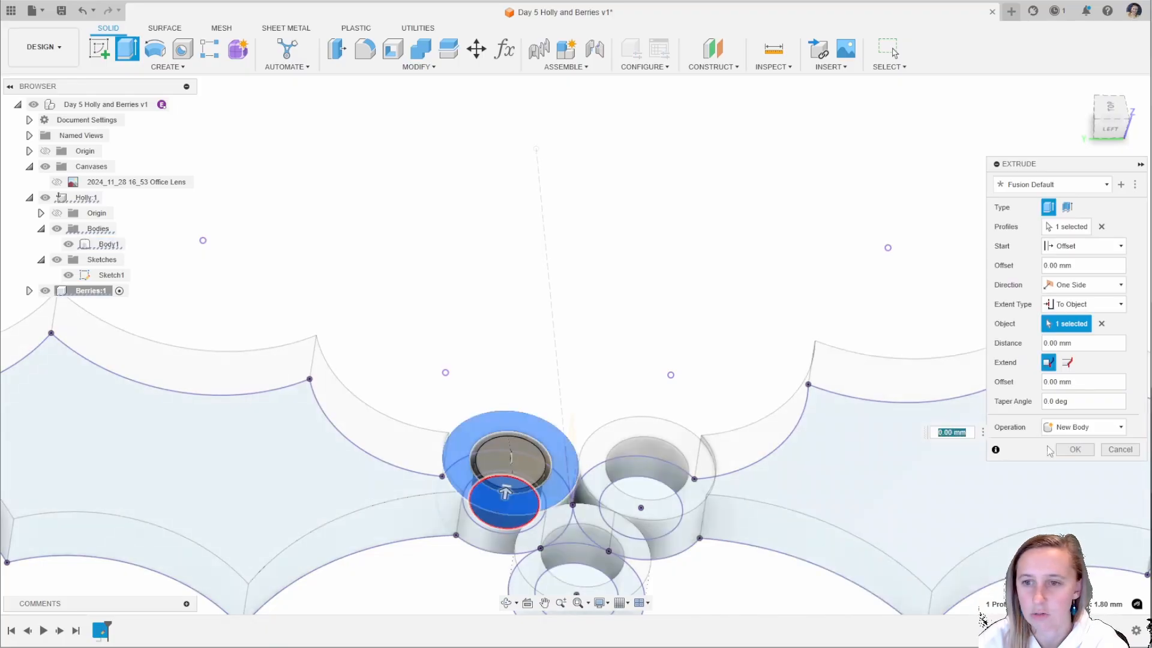
left_click(1075, 450)
Sketch on the top face of the plugged berry ring, project the ring's outer circle, and finish the sketch.
middle_click_drag(709, 354, 702, 328, "shift")
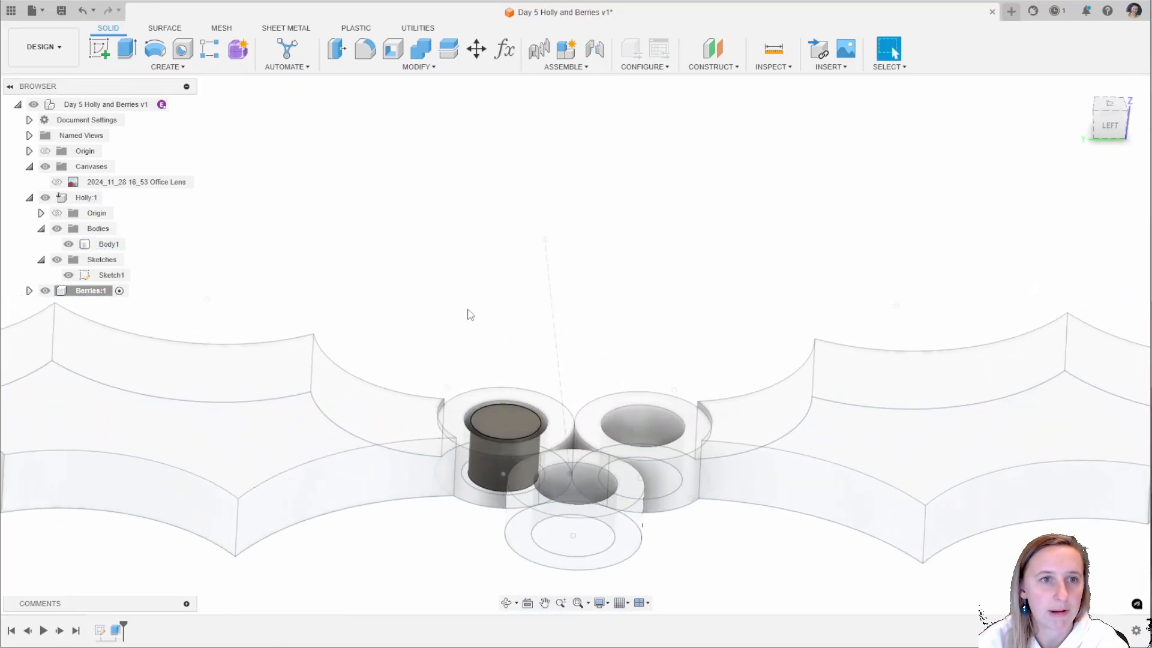
left_click(100, 48)
left_click(530, 405)
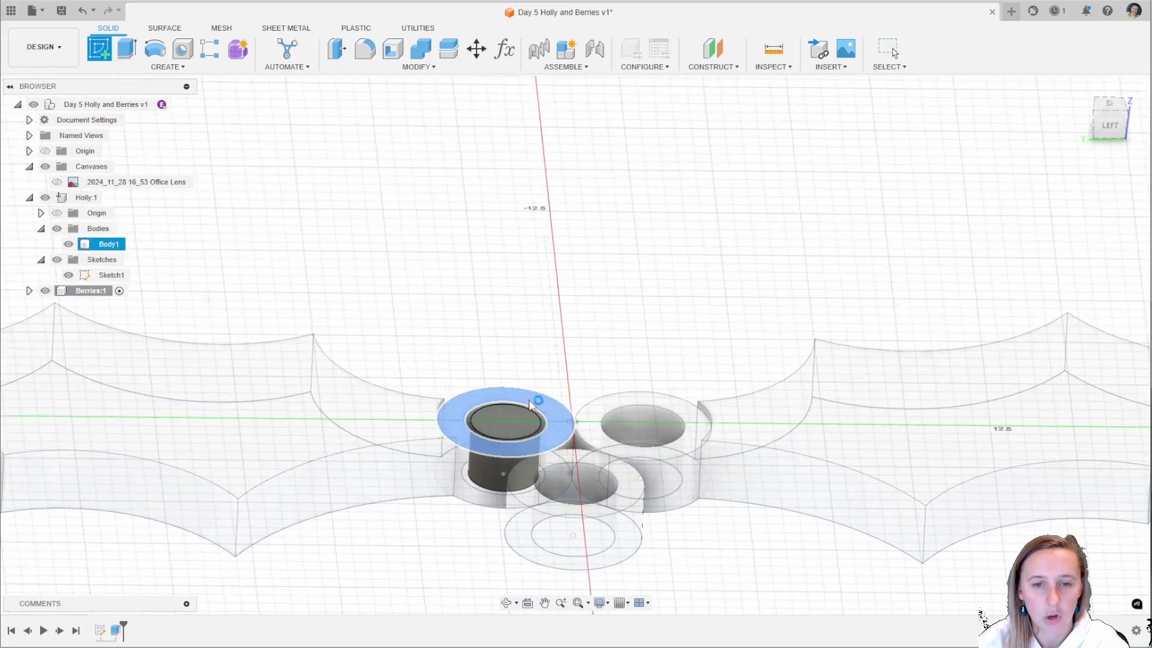
key("p")
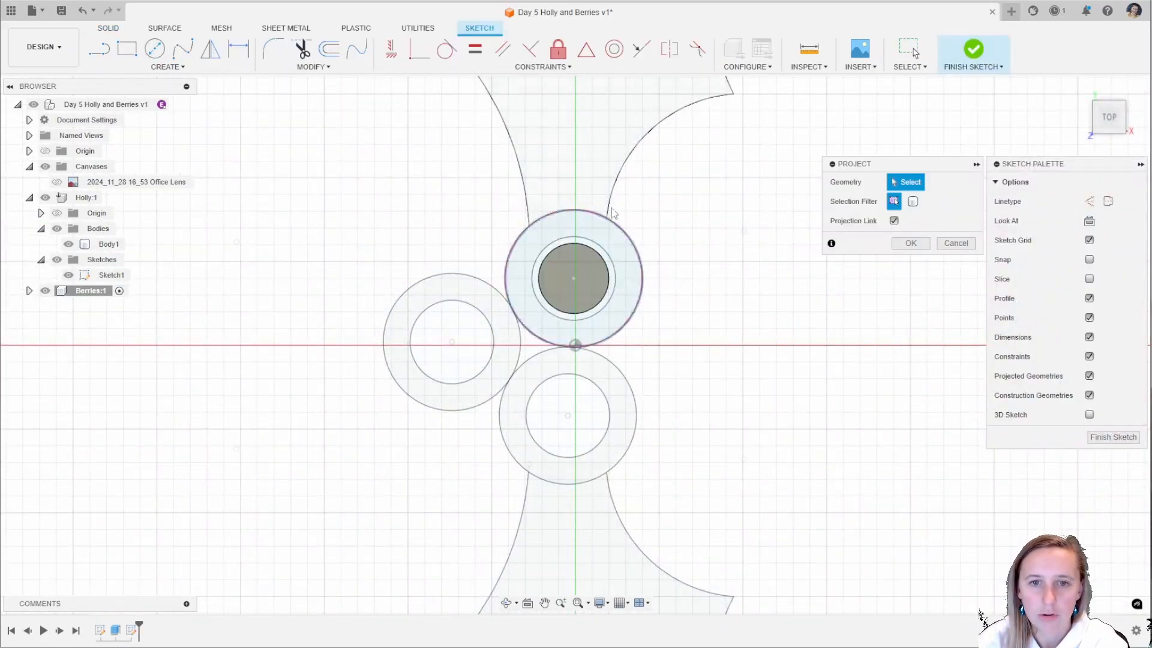
left_click(618, 232)
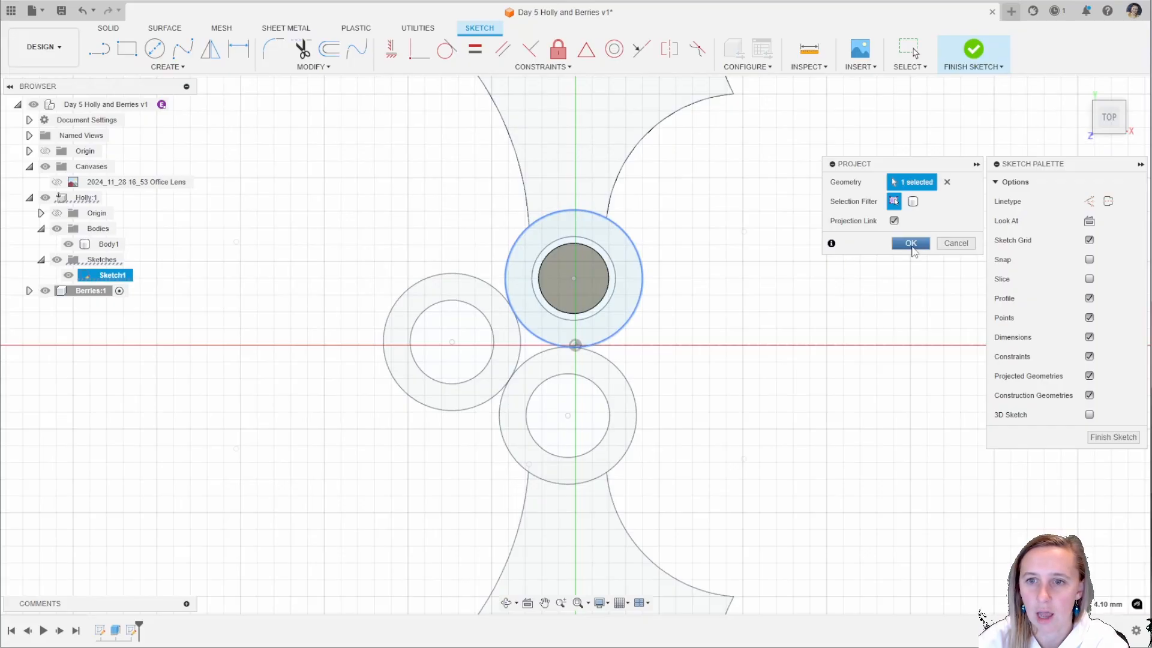
left_click(910, 245)
left_click(984, 60)
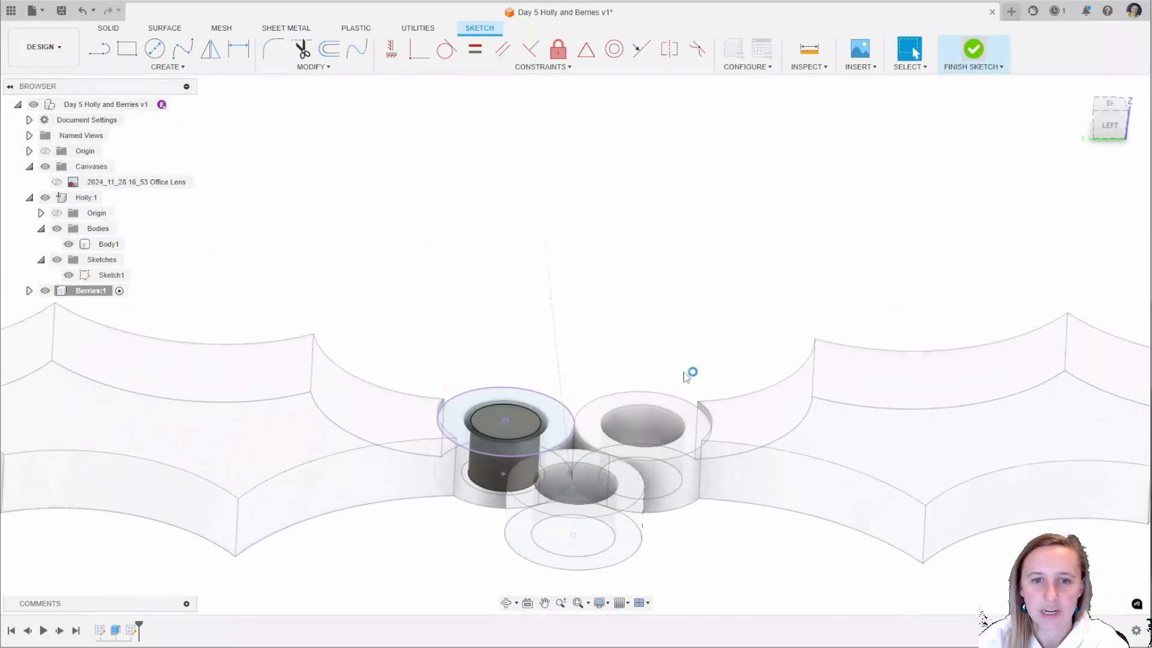
Extrude the full circular profile on top of the berry plug 2 mm upward and join it as a cap.
key("e")
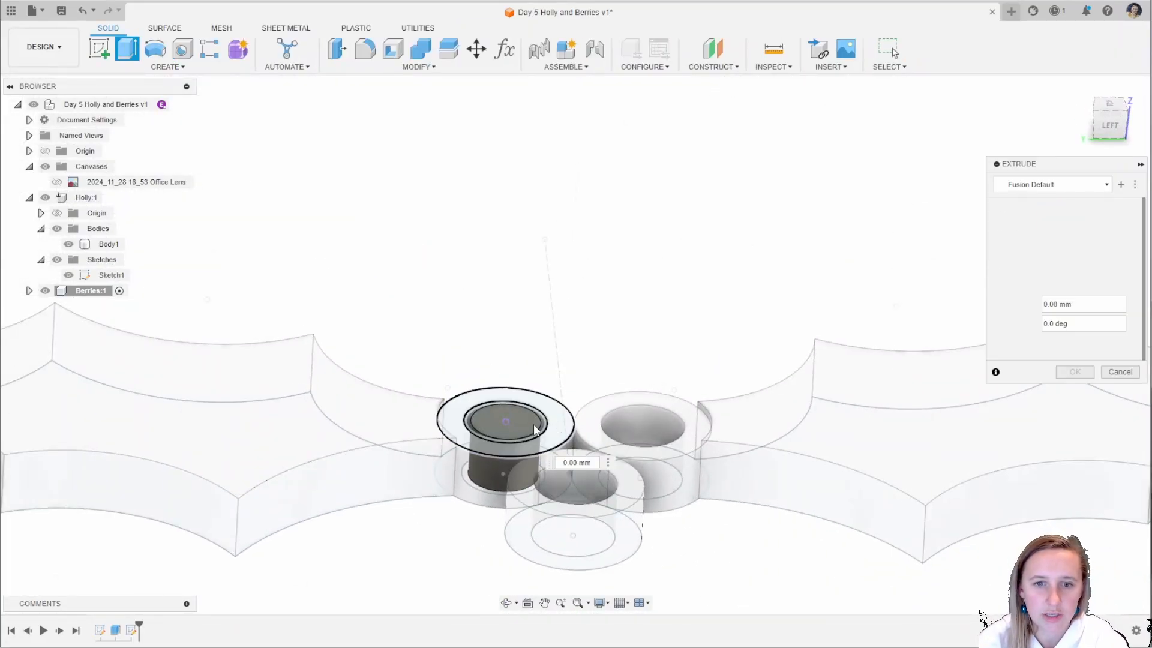
left_click(558, 427)
scroll(558, 426, "up", 2)
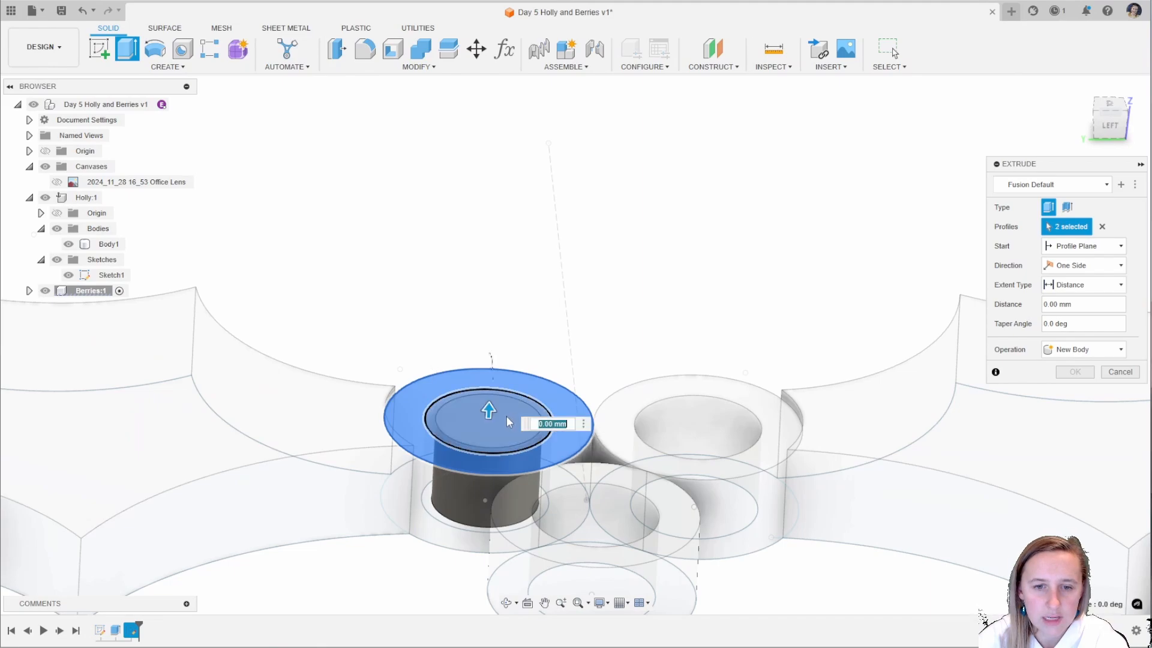
left_click(490, 405)
type("5")
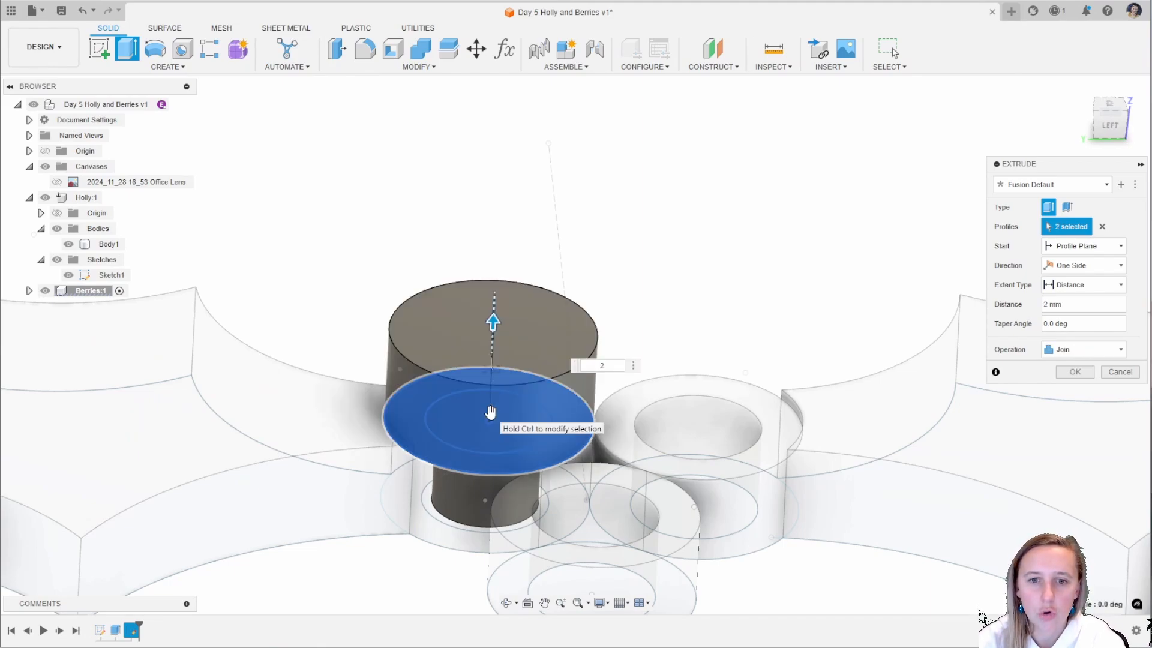
key("Return")
scroll(487, 342, "down", 2)
mouse_move(669, 298)
middle_mouse_down("shift")
mouse_move(683, 211)
mouse_move(645, 301)
mouse_move(669, 295)
middle_mouse_up("shift")
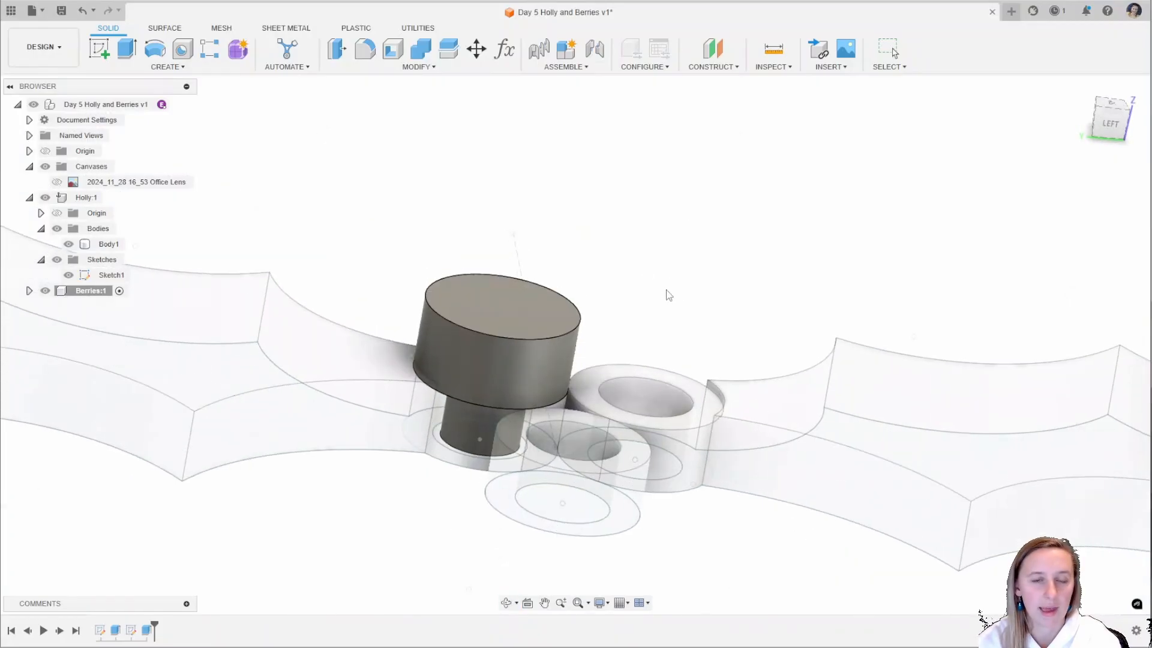
Fillet the top edge of the berry cap with a 2 mm radius to round it into a dome.
key("f")
left_click(540, 337)
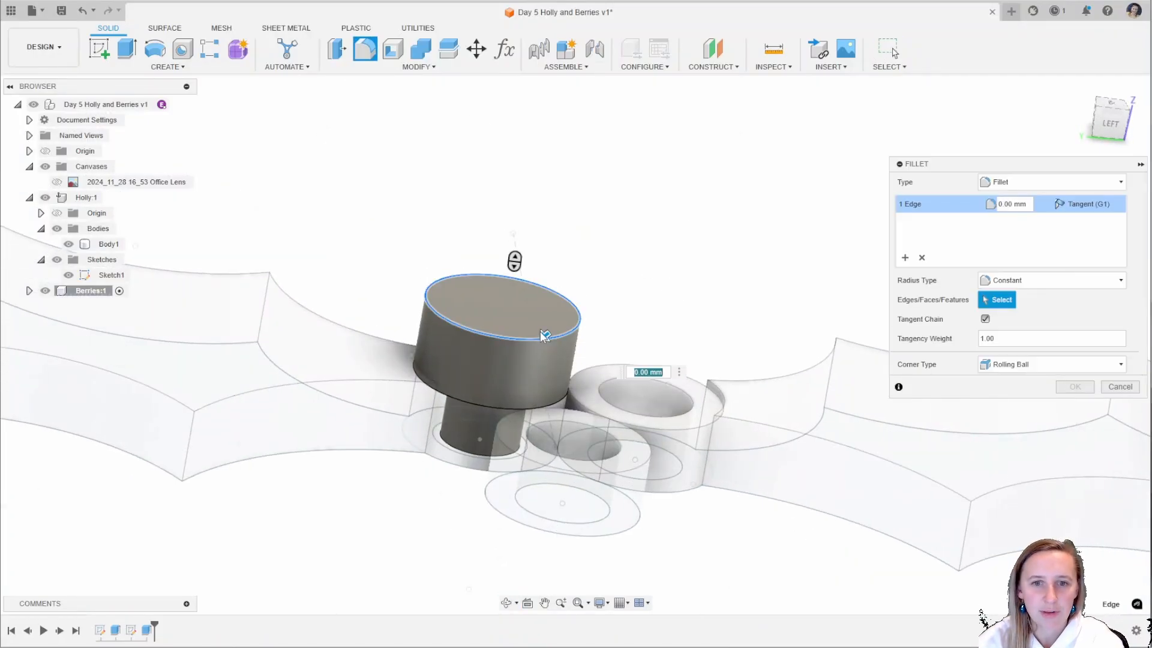
left_click_drag(517, 339, 526, 337)
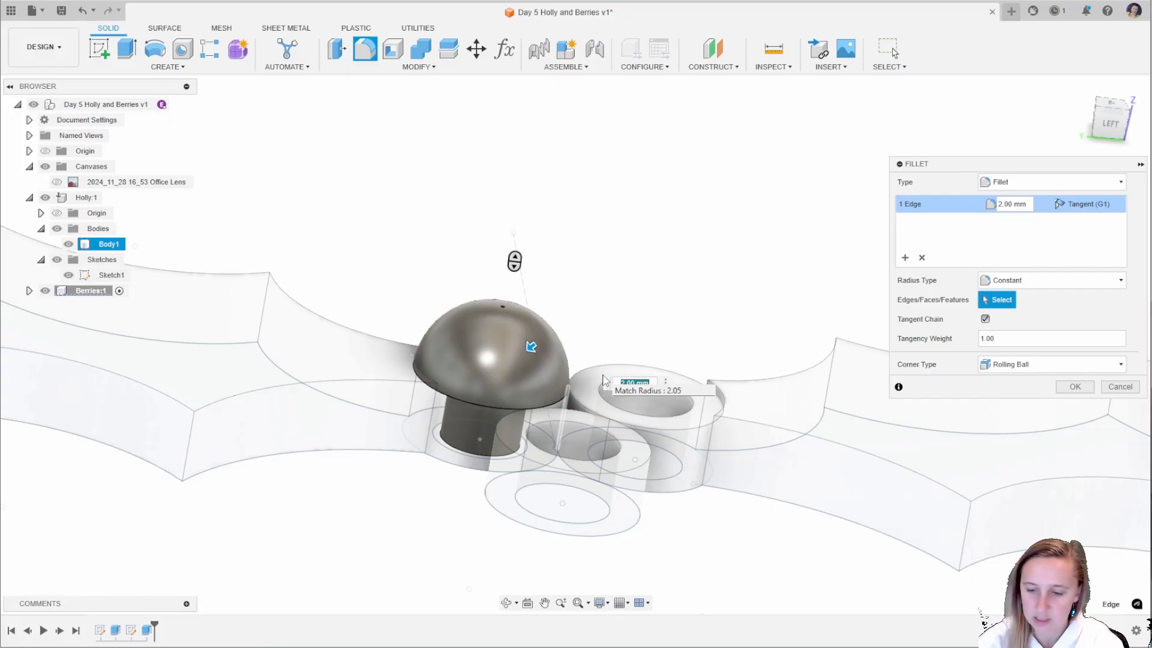
key("Return")
middle_click_drag(699, 273, 376, 487, "shift")
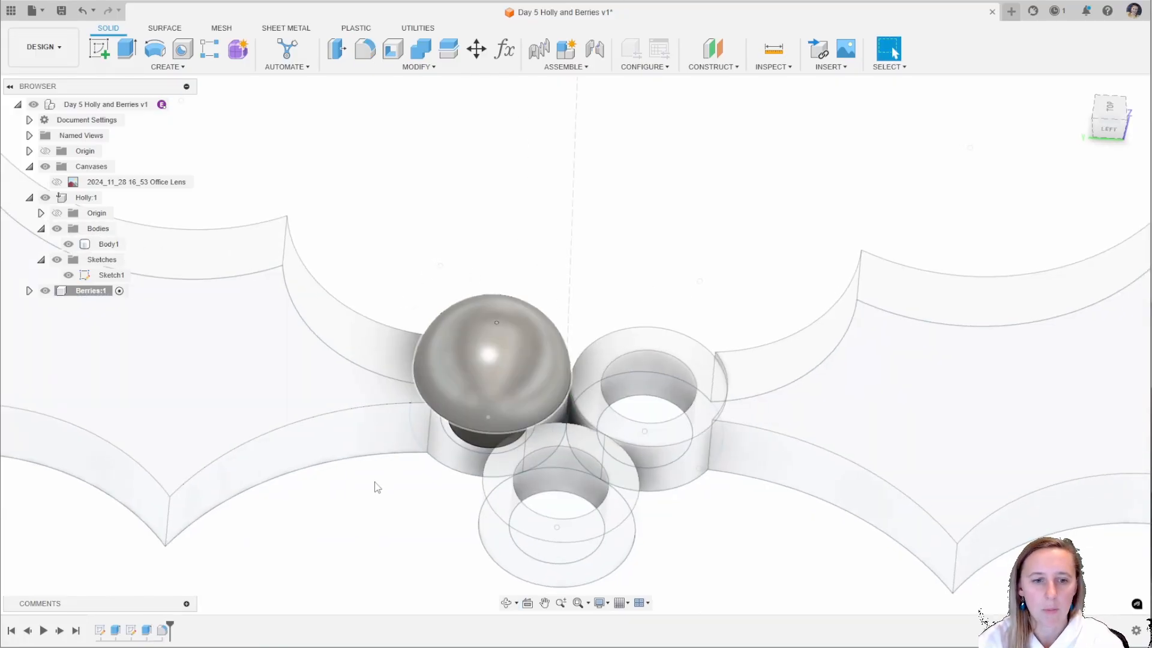
left_click(164, 631)
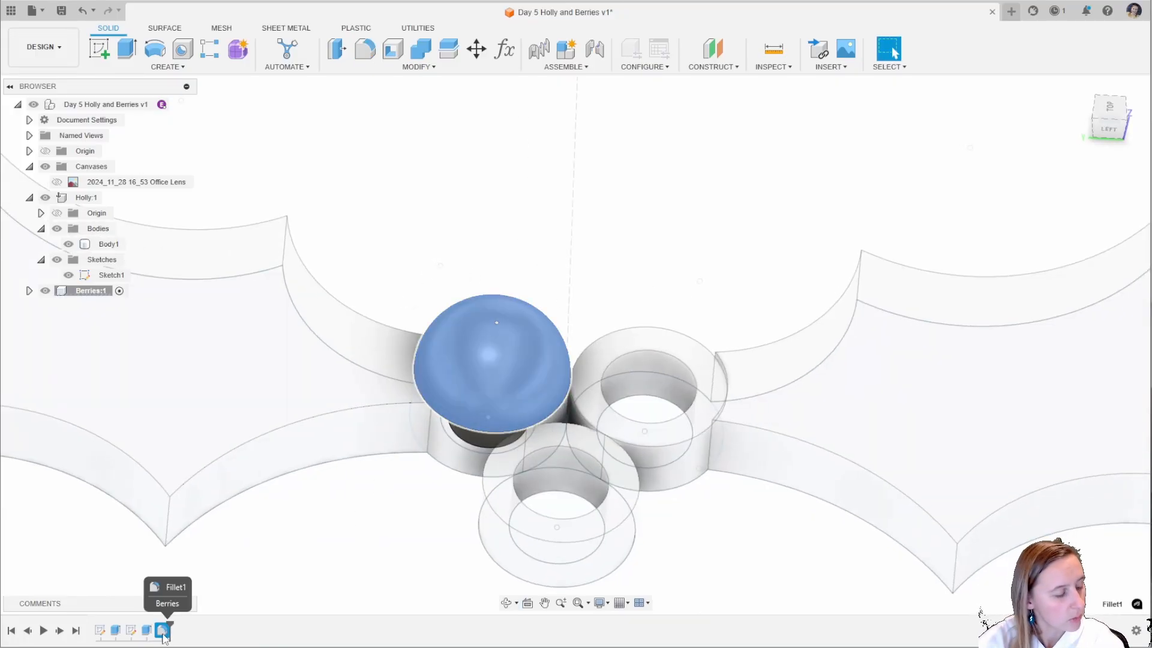
middle_click_drag(336, 558, 363, 519, "shift")
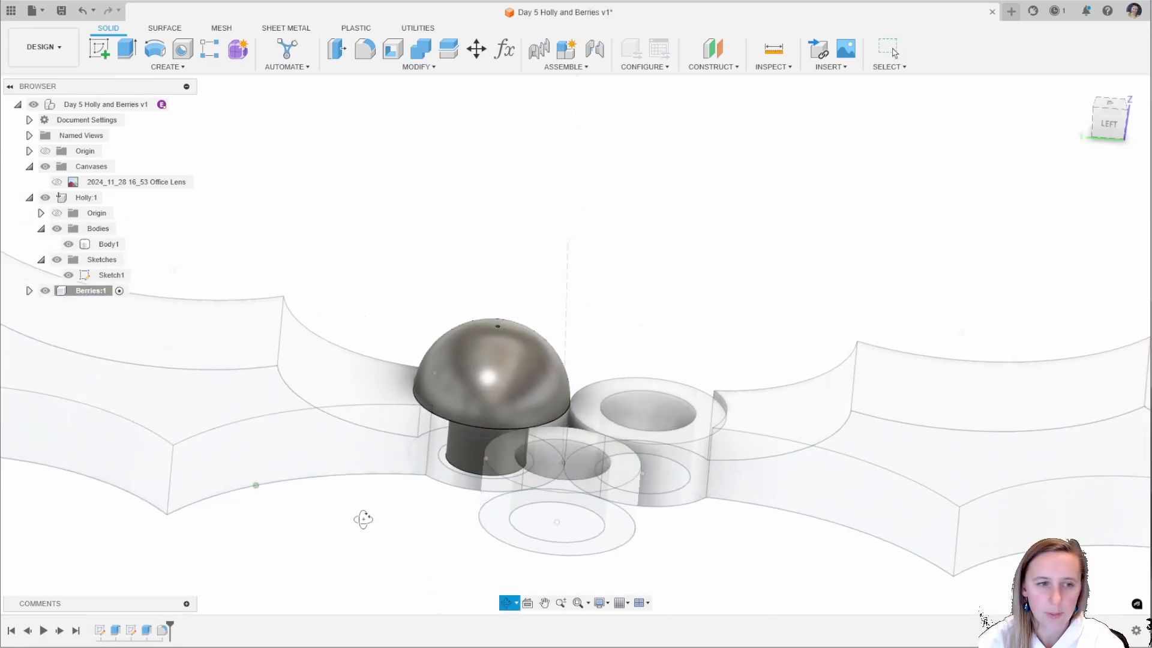
middle_click_drag(377, 345, 241, 631, "shift")
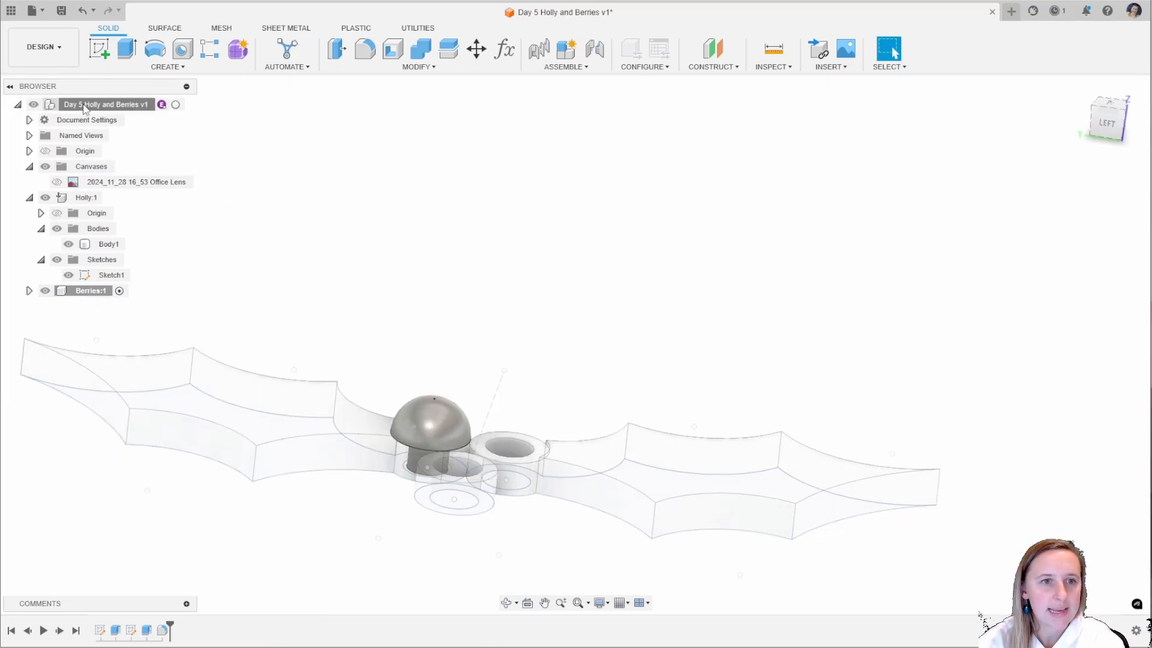
Activate the top-level assembly and paste a copy of the Berries component raised 4 mm above the empty ring beside the first berry.
left_click(181, 105)
left_click(90, 294)
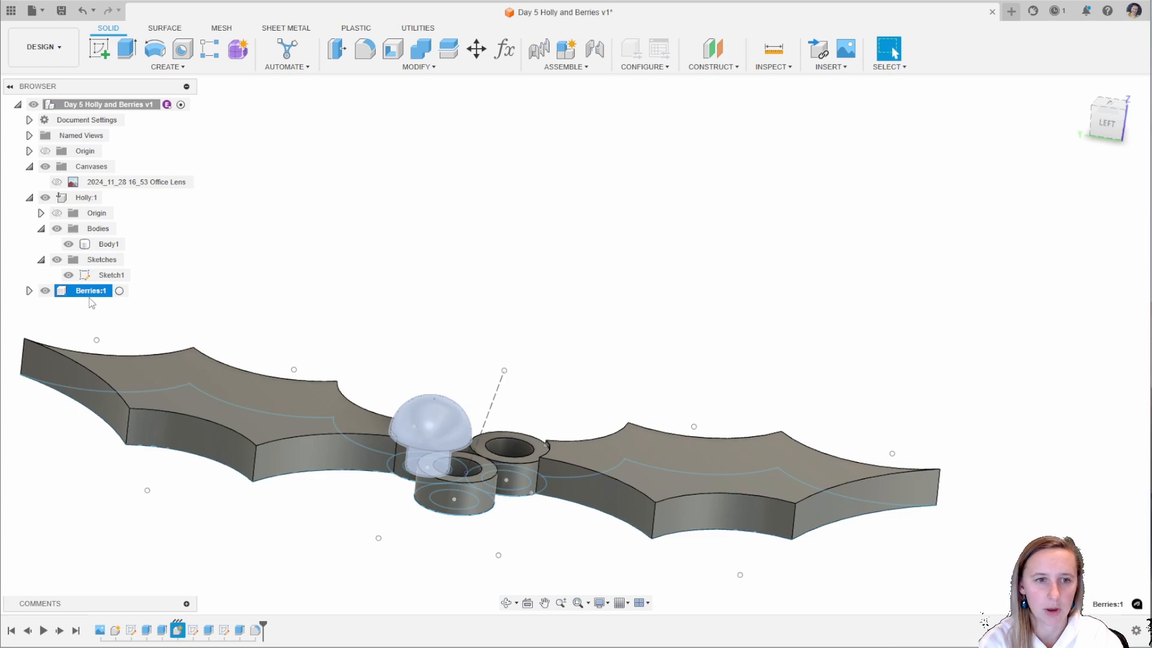
key("ctrl+v")
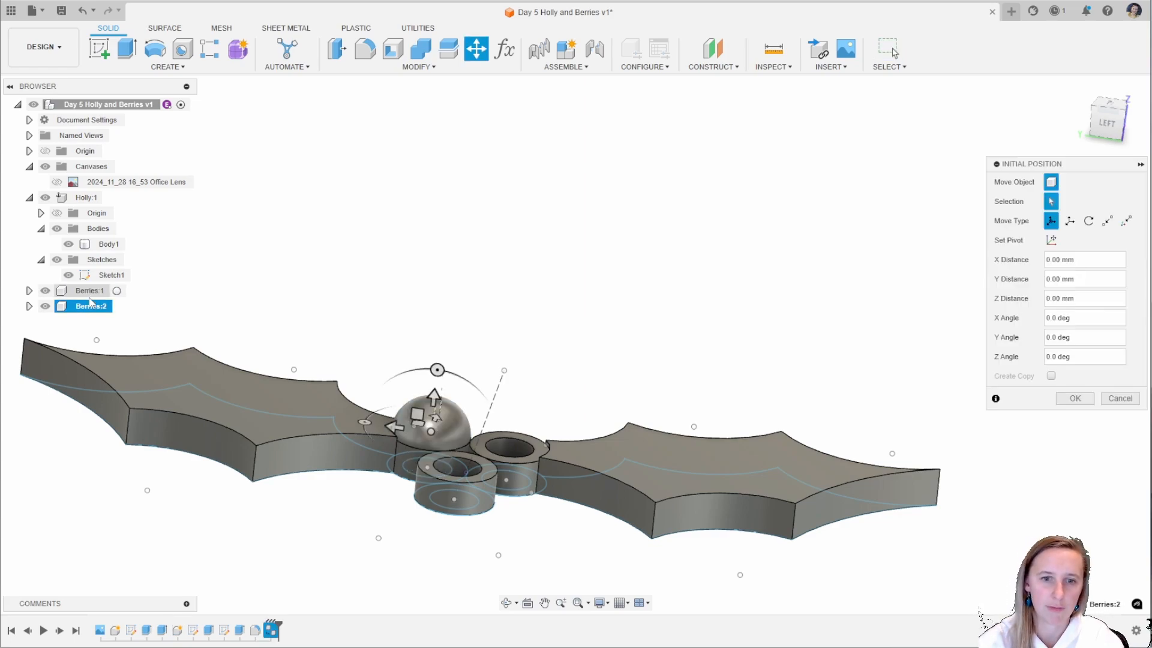
left_click_drag(398, 425, 540, 330)
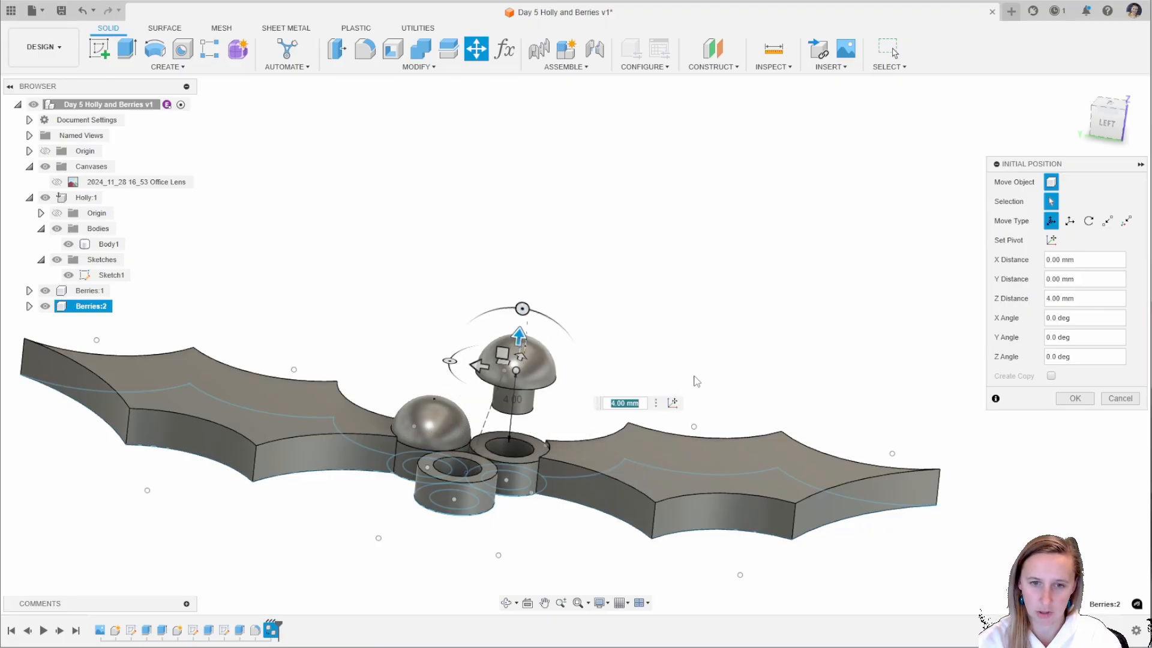
left_click(1074, 399)
Paste a second copy of the Berries component 5 mm above the original, and hide the Holly sketch.
left_click(89, 291)
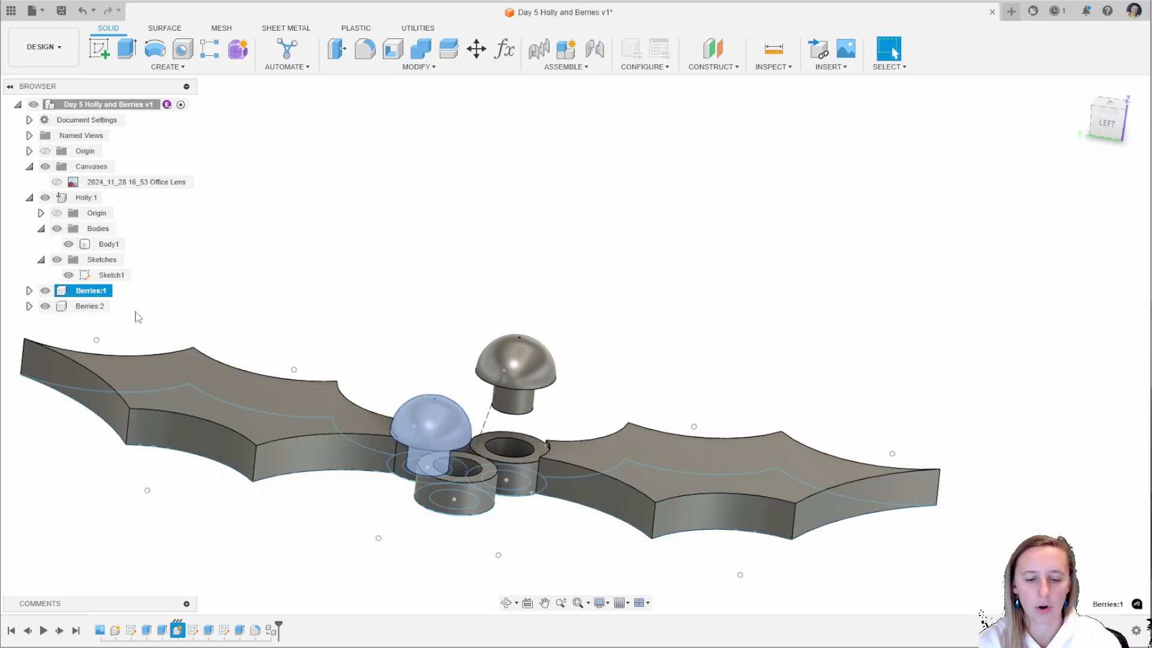
key("ctrl+c")
key("ctrl+v")
left_click_drag(432, 396, 422, 308)
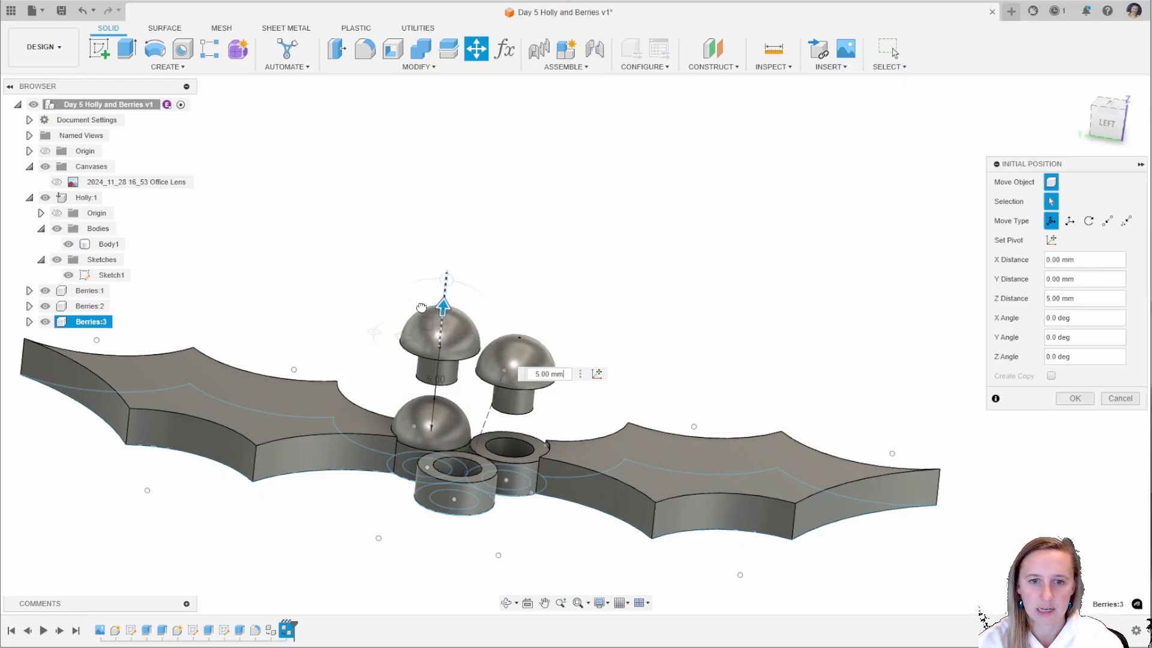
left_click(1074, 399)
middle_click_drag(828, 290, 707, 226, "shift")
left_click(69, 276)
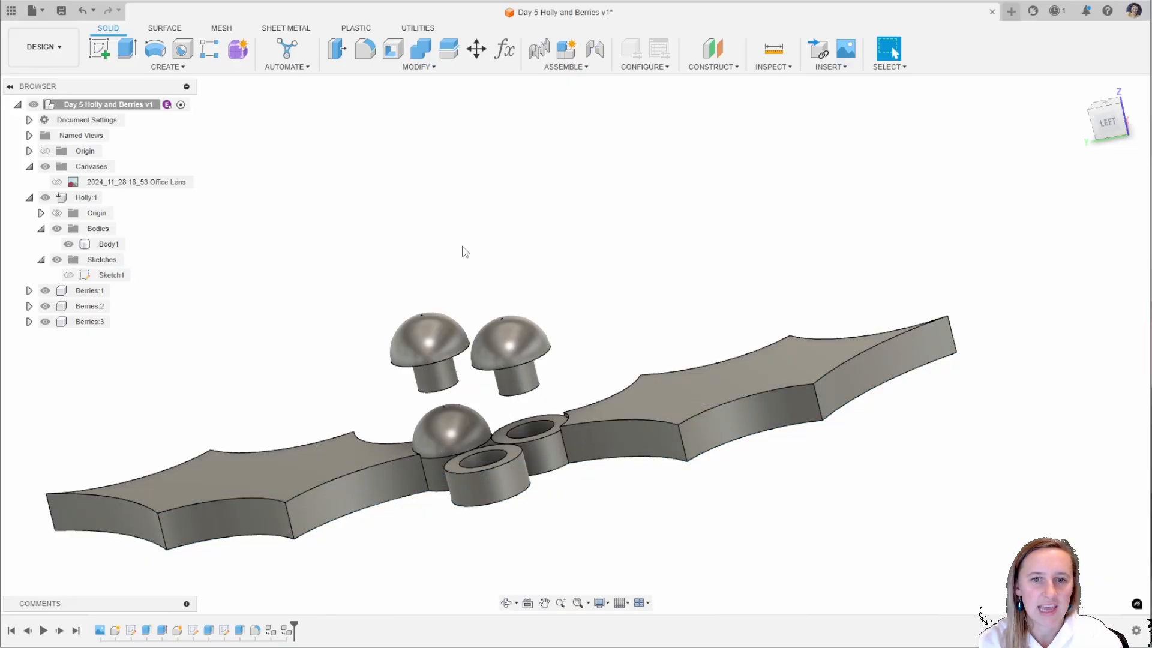
Create a joint seating the first berry copy in the empty ring beside the original, snapping the cap's underside to the ring's top face.
middle_click_drag(462, 249, 558, 95, "shift")
left_click(561, 66)
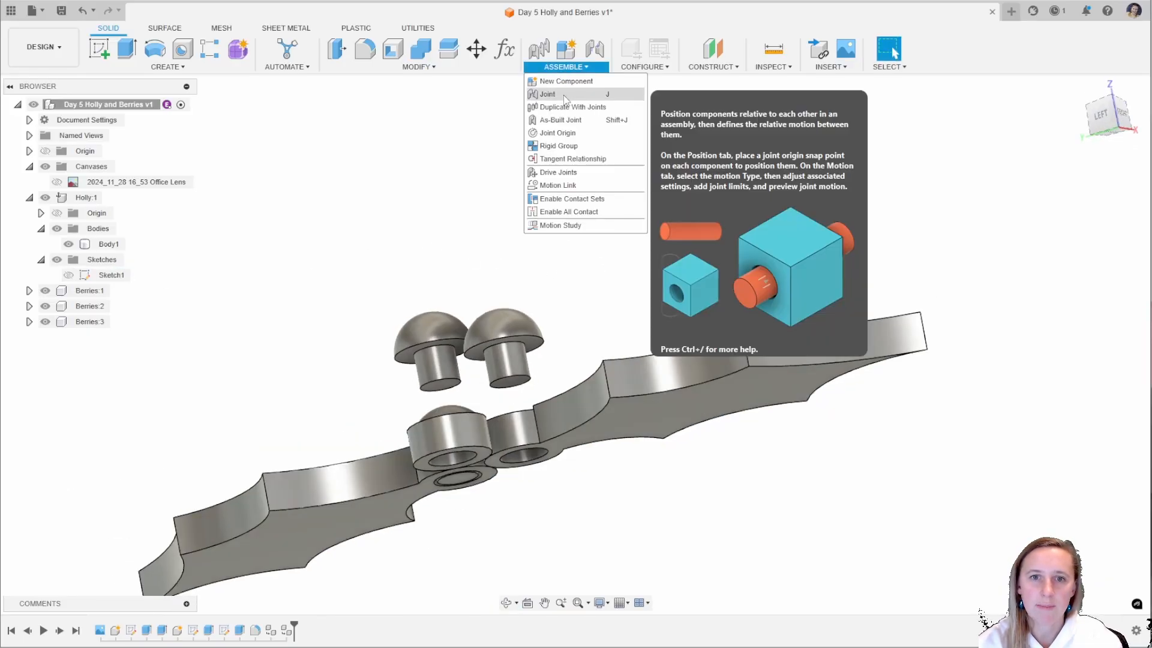
left_click(548, 94)
scroll(520, 345, "up", 3)
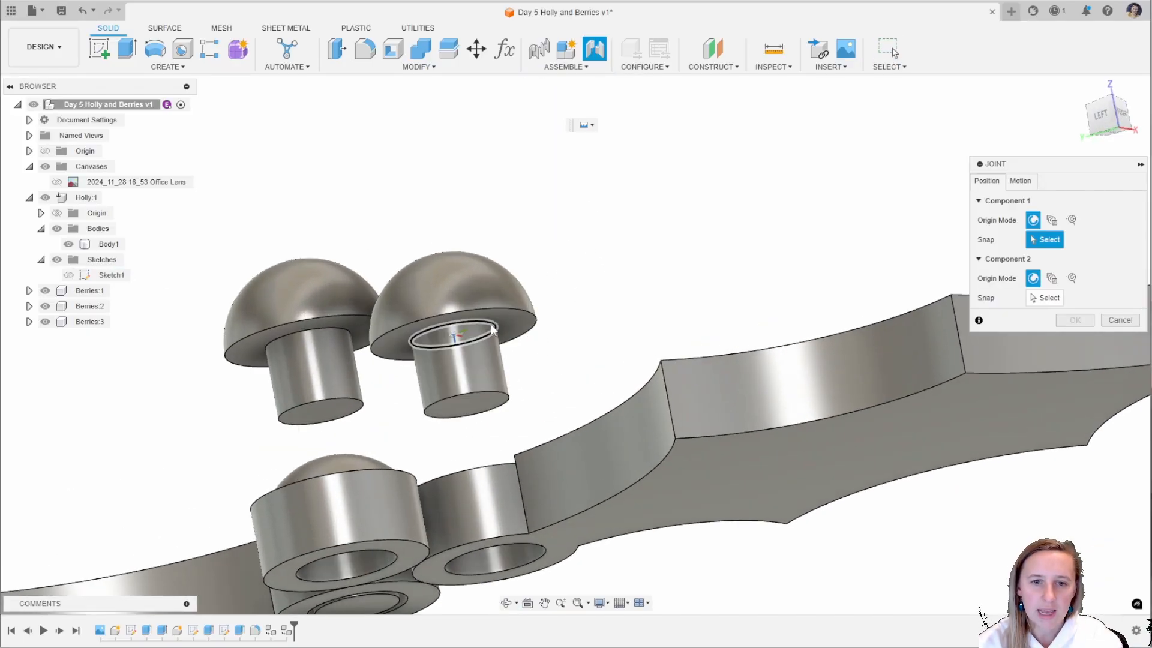
left_click(519, 343)
scroll(651, 293, "down", 2)
middle_click_drag(652, 293, 672, 383, "shift")
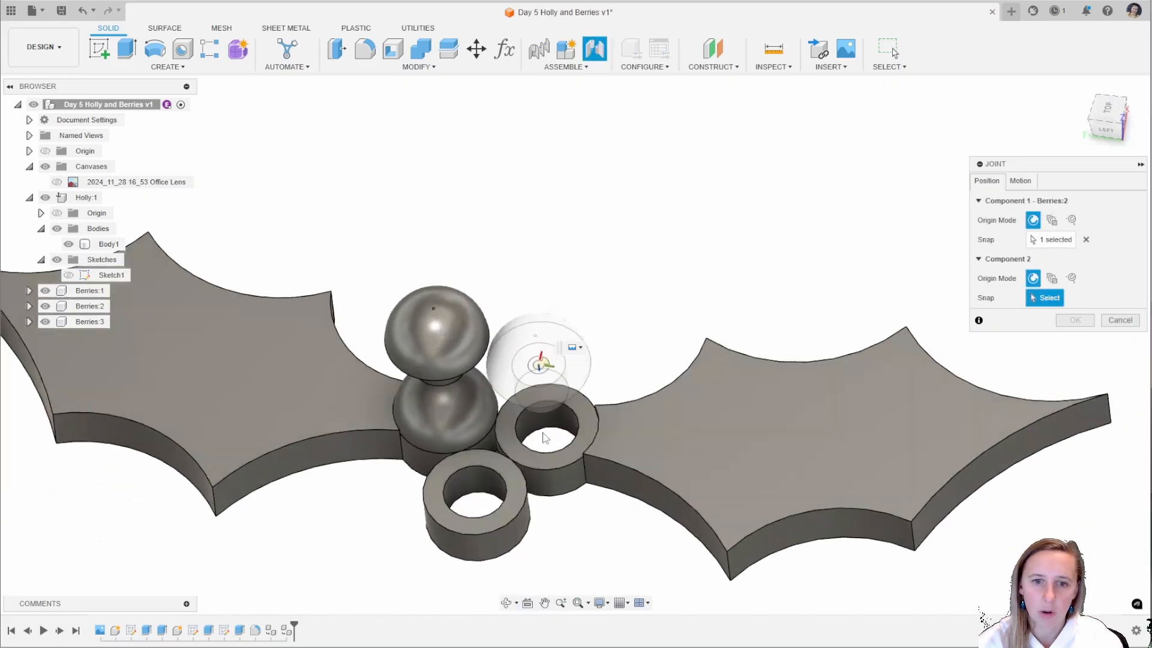
left_click(557, 459)
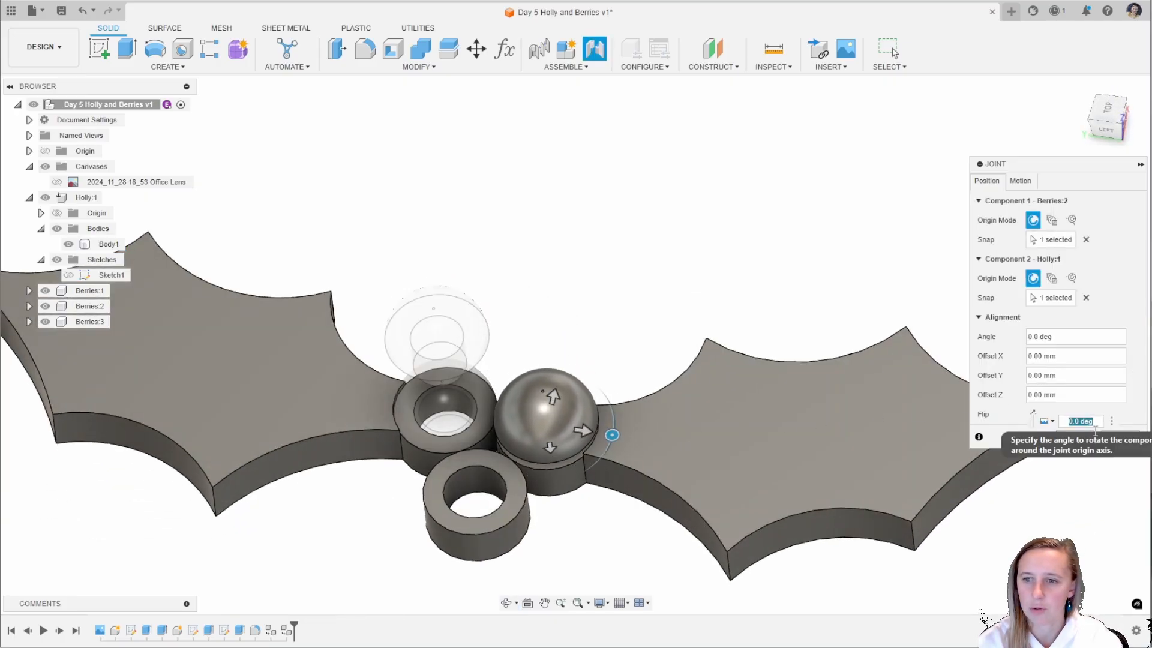
left_click(1075, 438)
Create a joint seating the remaining berry copy in the last empty ring, snapping its cap underside to the ring's top face.
middle_click_drag(705, 266, 499, 476, "shift")
left_click(562, 67)
left_click(558, 93)
left_click(396, 307)
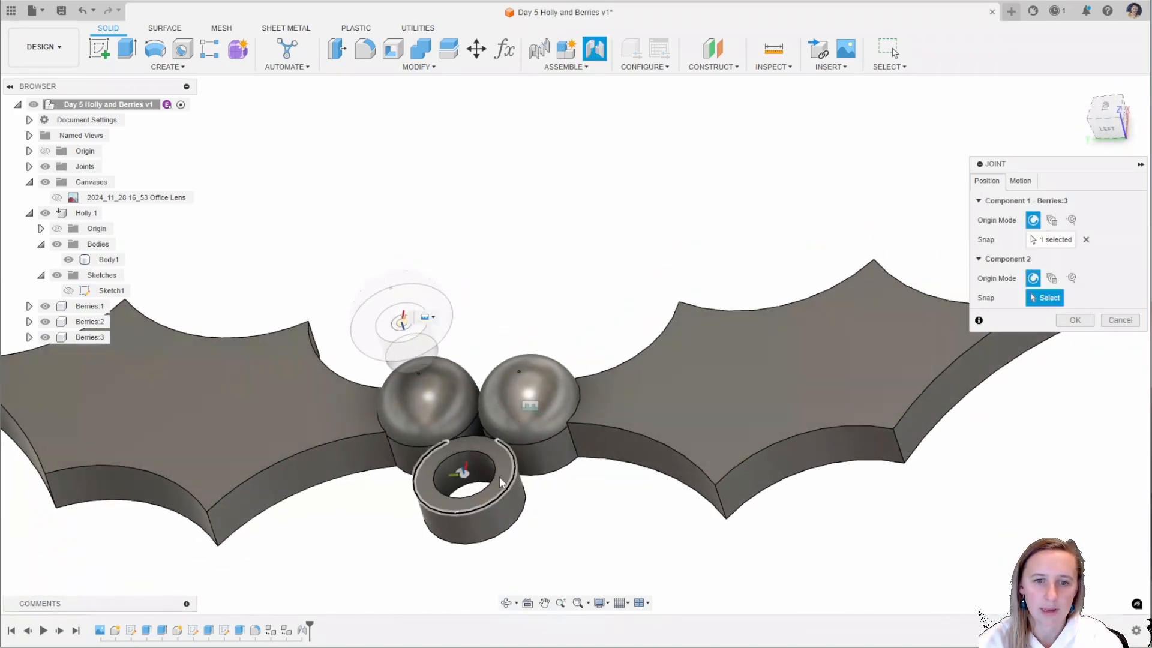
left_click(499, 478)
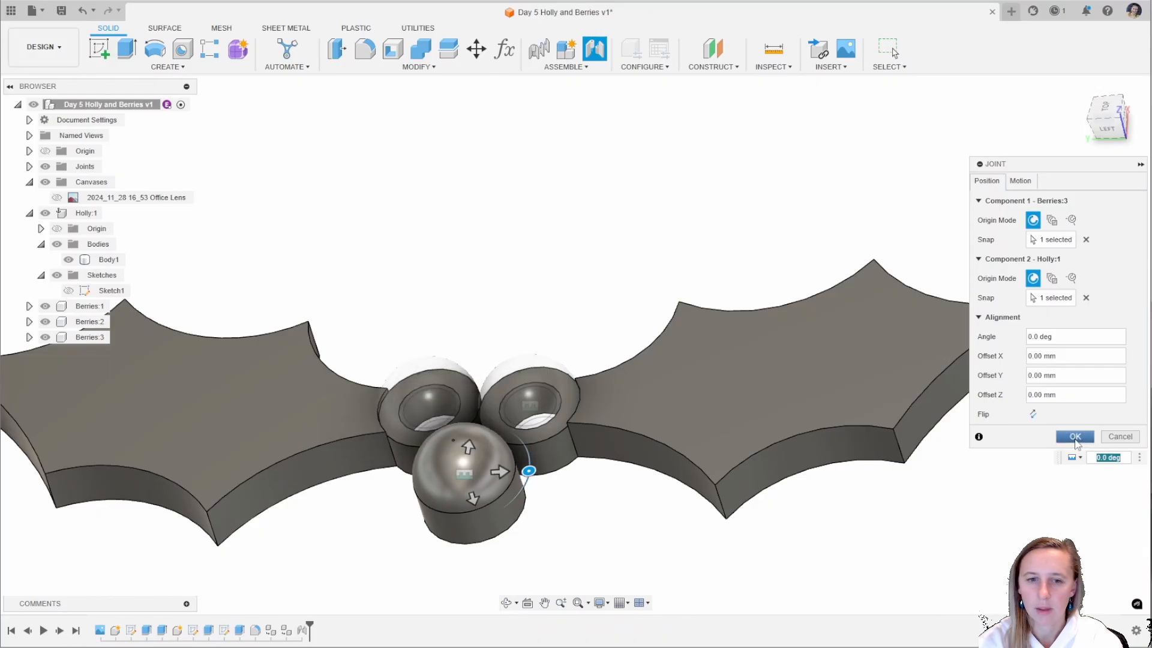
left_click(1075, 437)
middle_click_drag(624, 301, 462, 427, "shift")
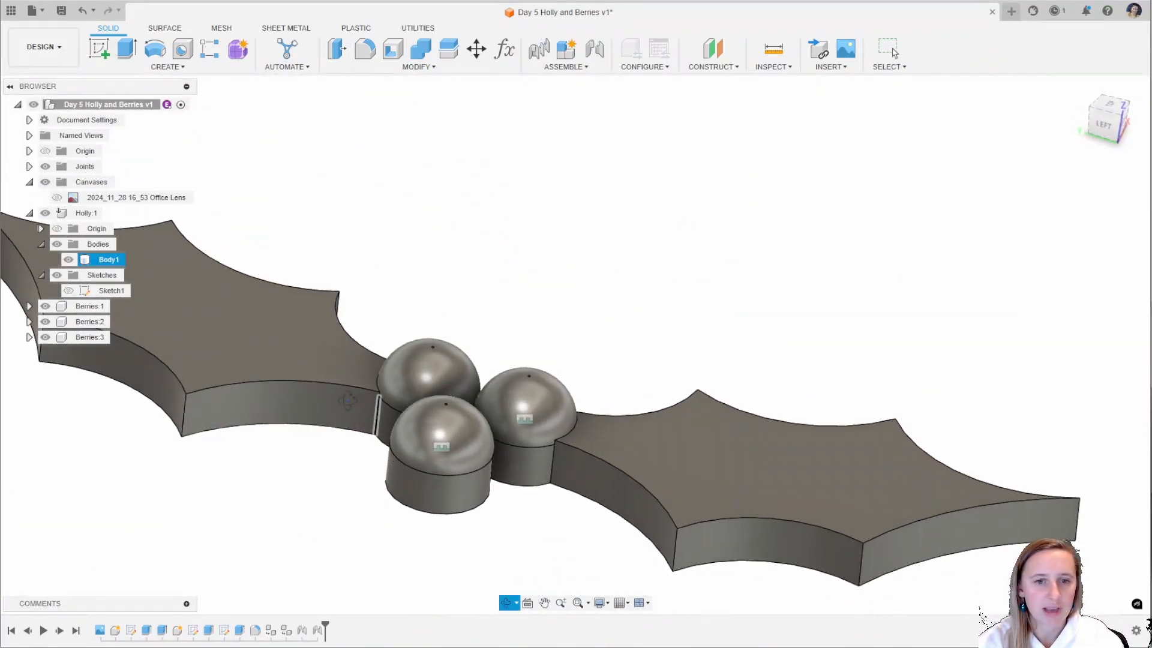
middle_click_drag(348, 400, 345, 433, "shift")
Activate the original Berries component and hide the Holly component.
left_click(67, 306)
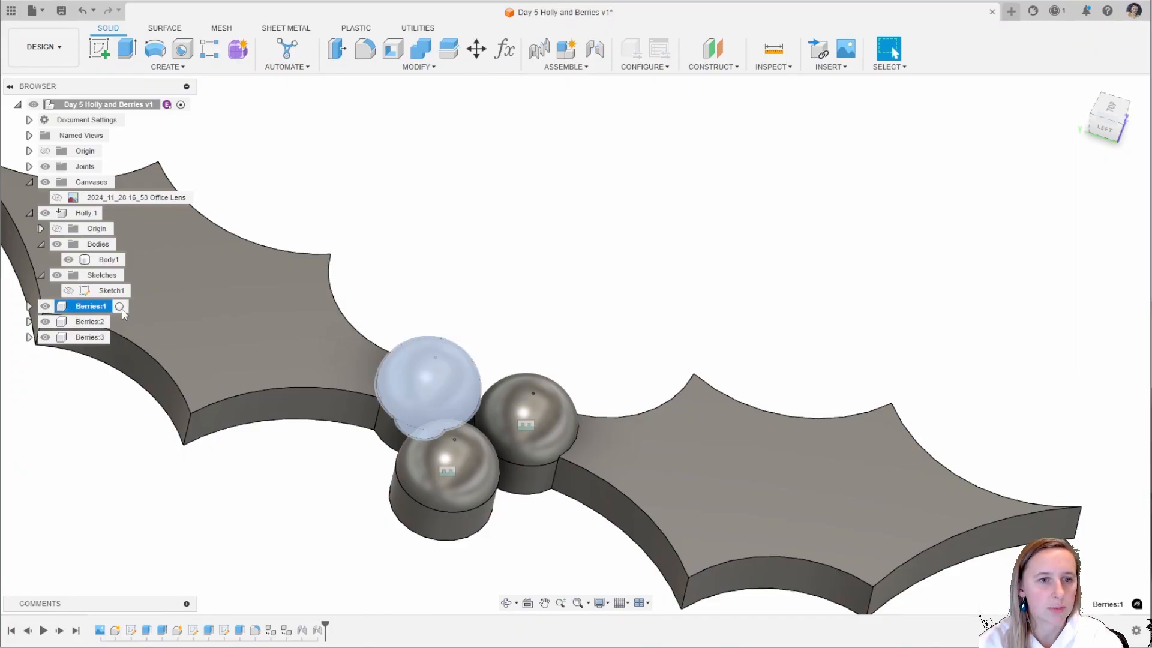
left_click(138, 473)
middle_click_drag(368, 514, 360, 468, "shift")
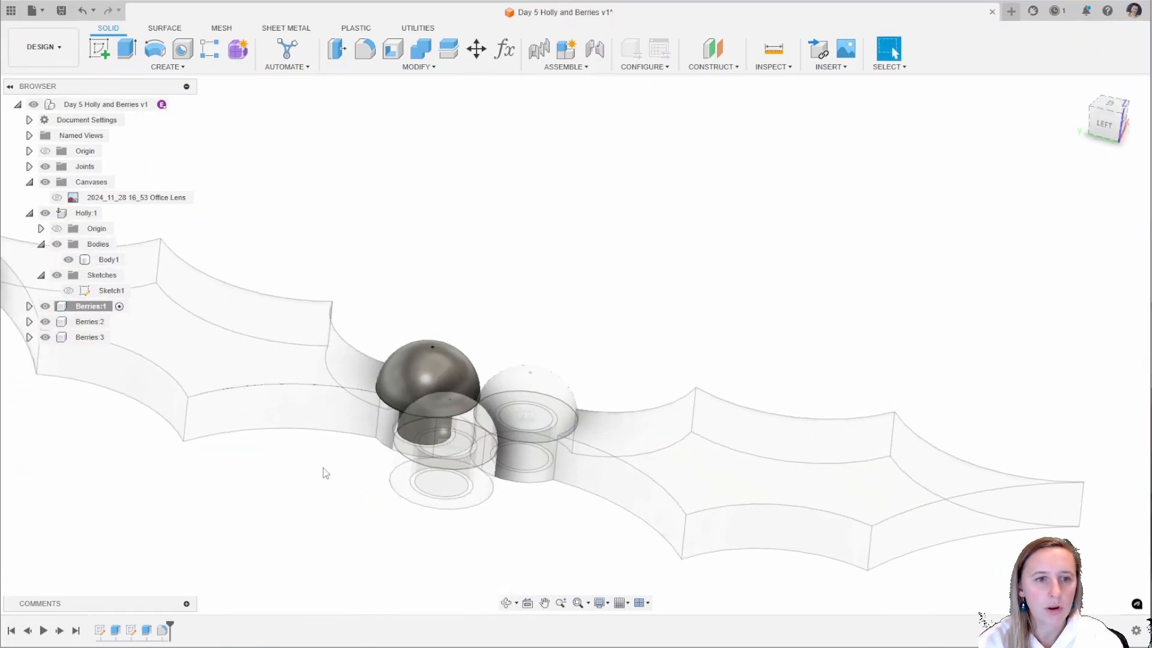
left_click(45, 212)
middle_click_drag(247, 488, 271, 442, "shift")
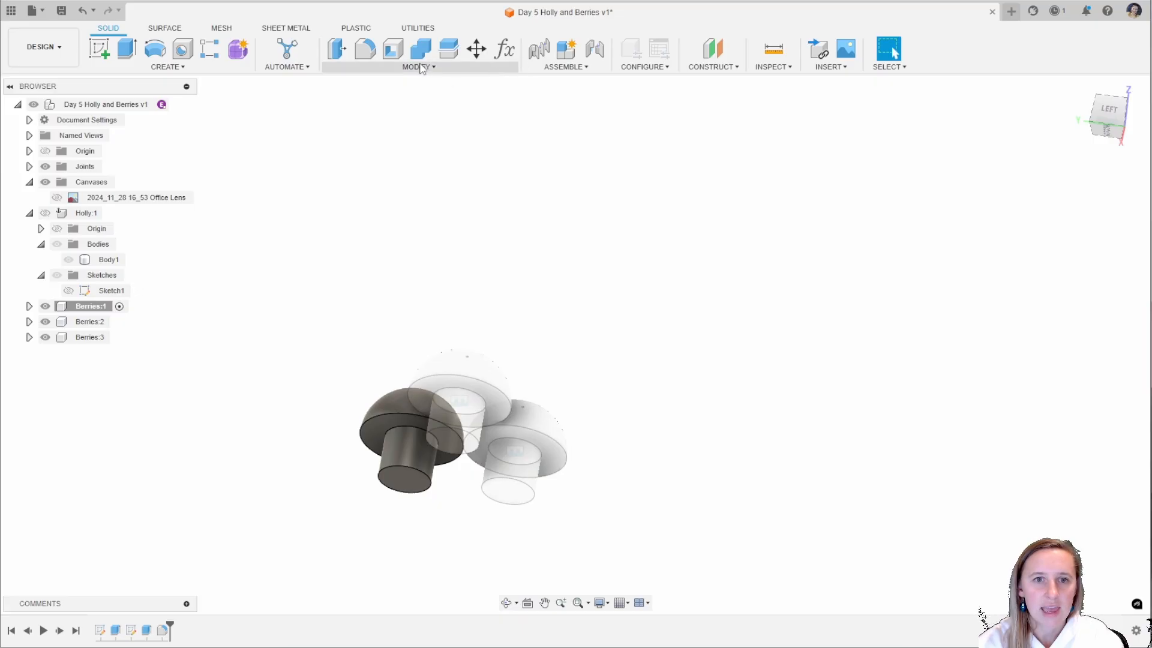
Chamfer the edge where the berry's plug meets the cap's underside by 0.5 mm.
left_click(402, 68)
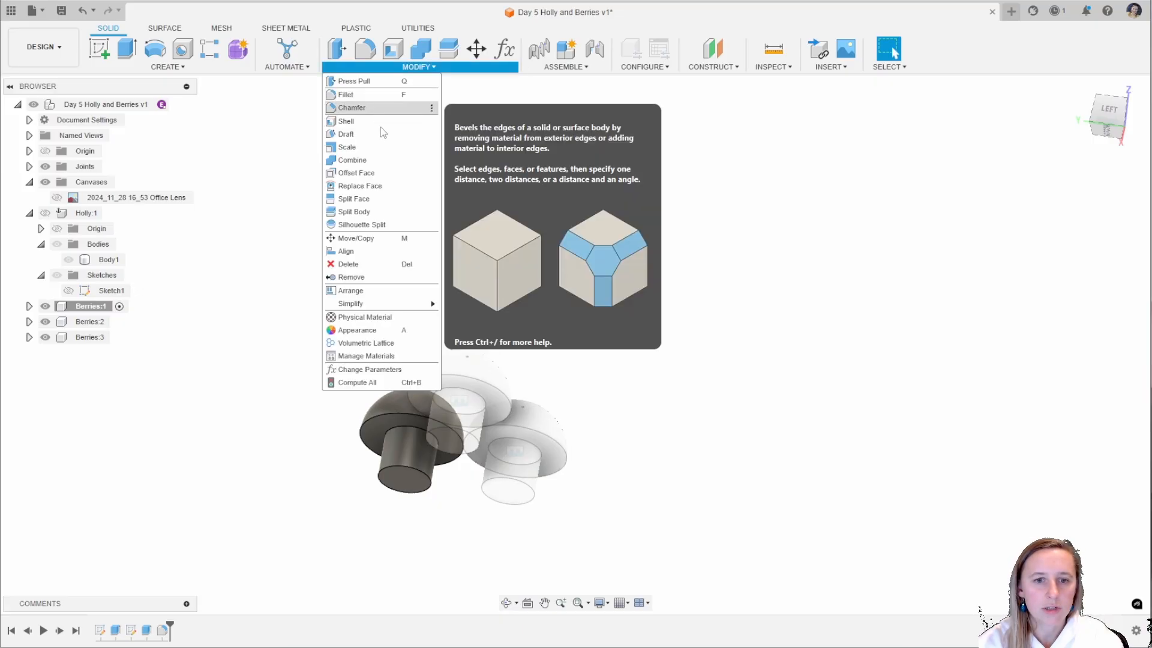
left_click(380, 108)
scroll(387, 432, "up", 3)
left_click(391, 423)
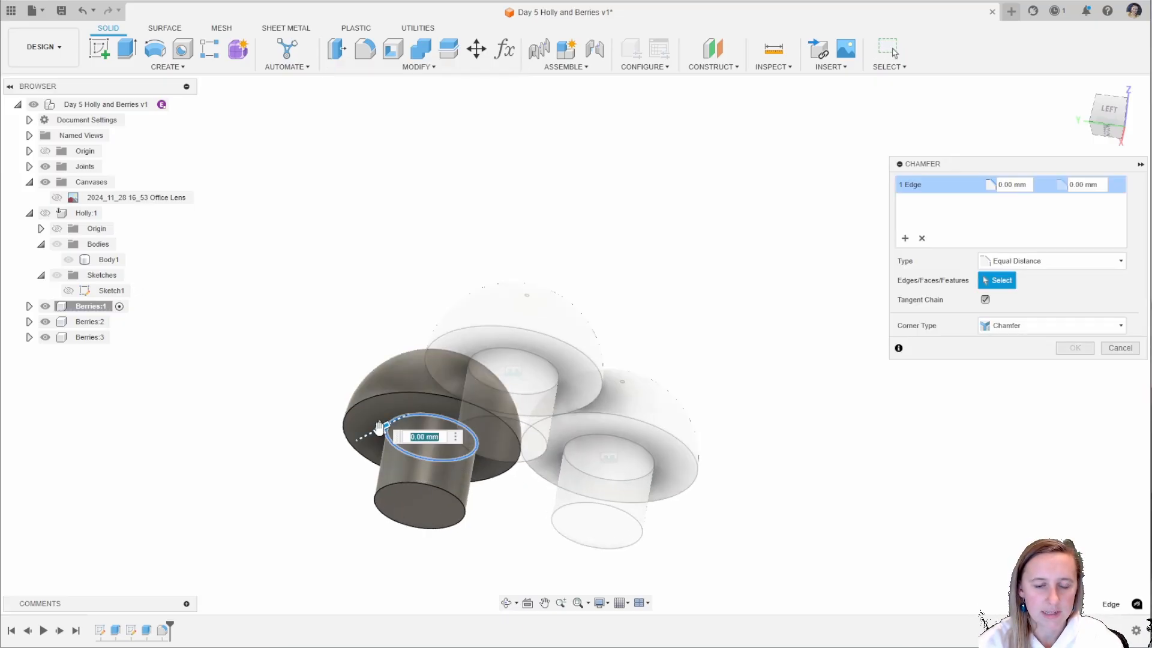
left_click_drag(373, 429, 368, 432)
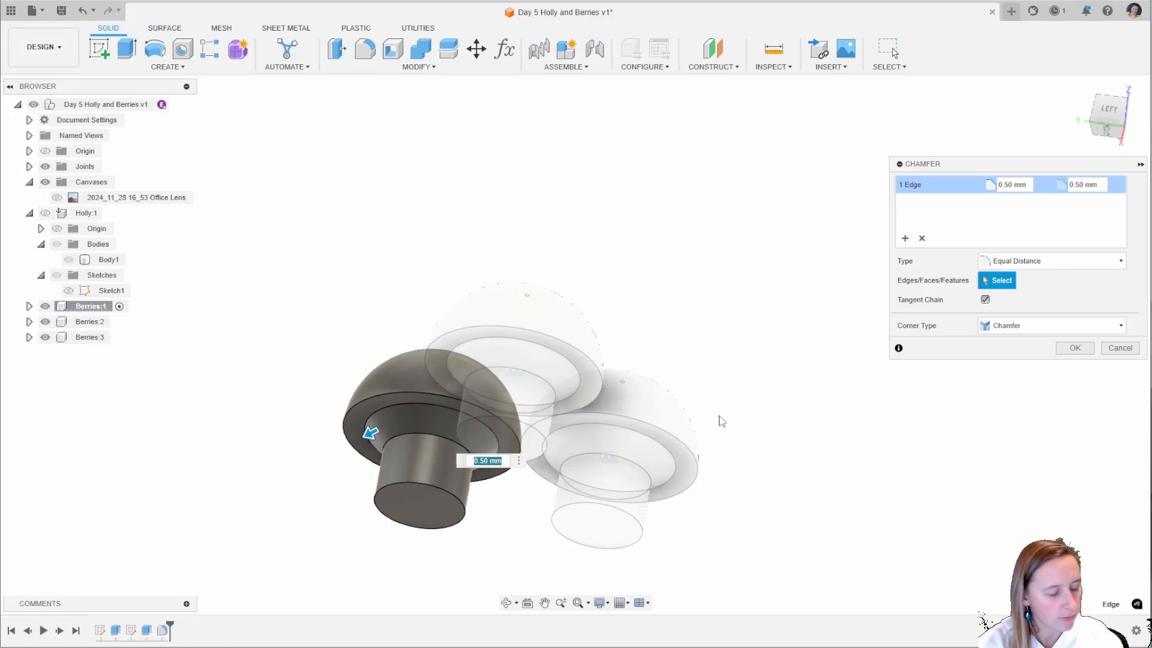
left_click(1072, 349)
middle_click_drag(866, 357, 774, 288, "shift")
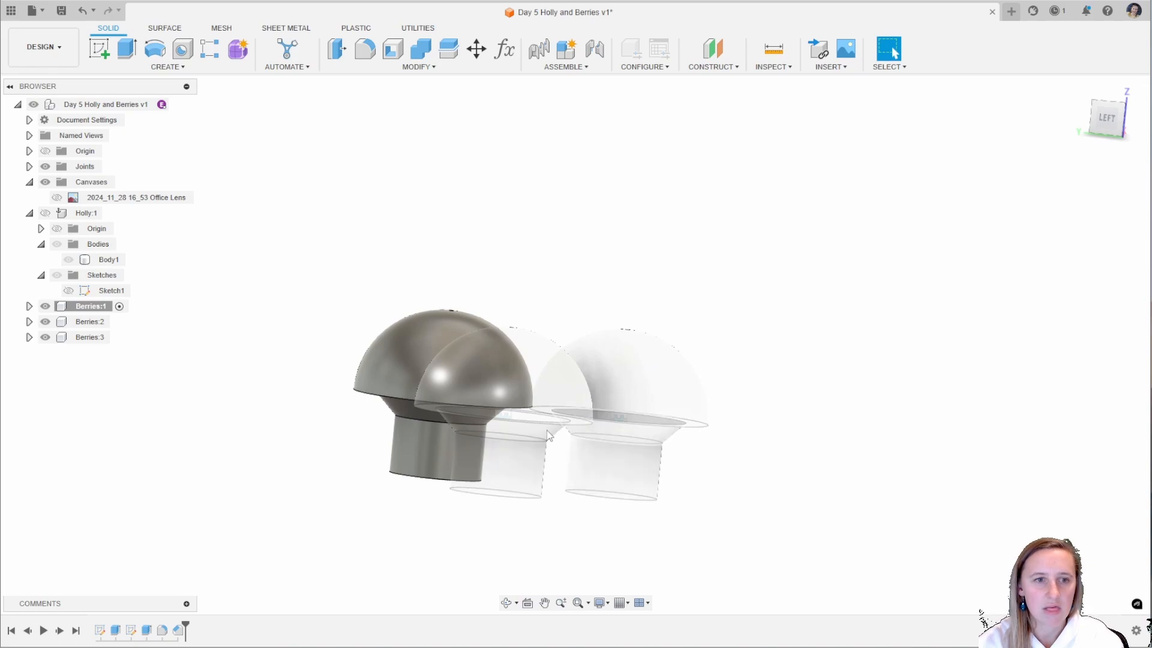
Activate and show the Holly component, and hide the three berry components.
left_click(112, 213)
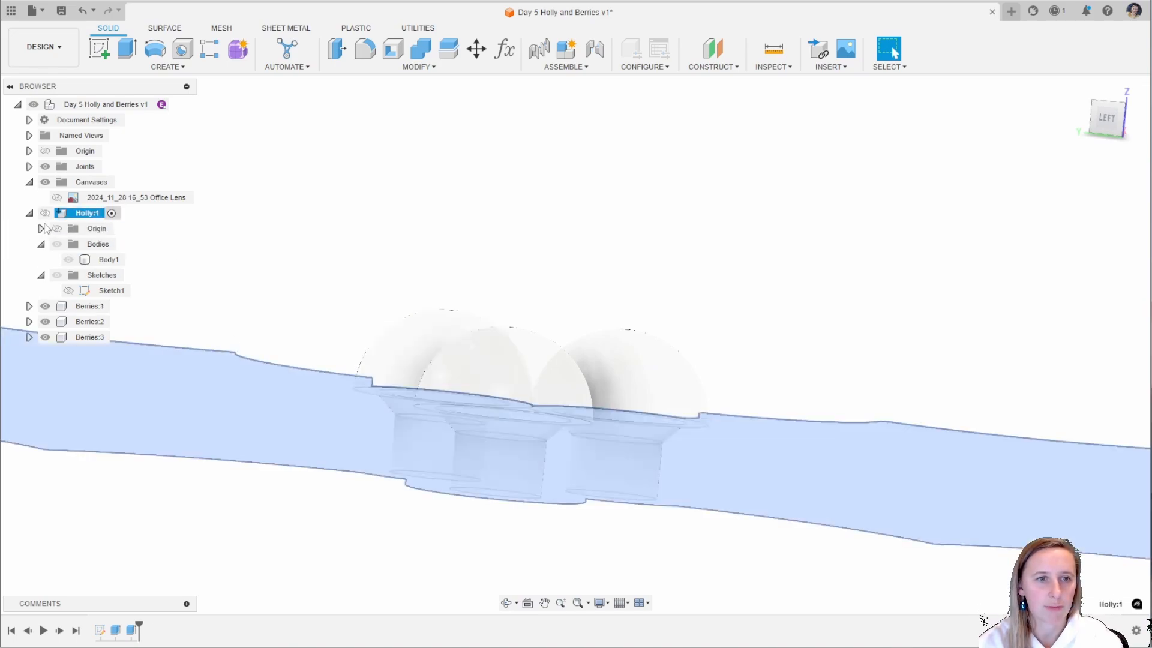
middle_click_drag(463, 210, 393, 252, "shift")
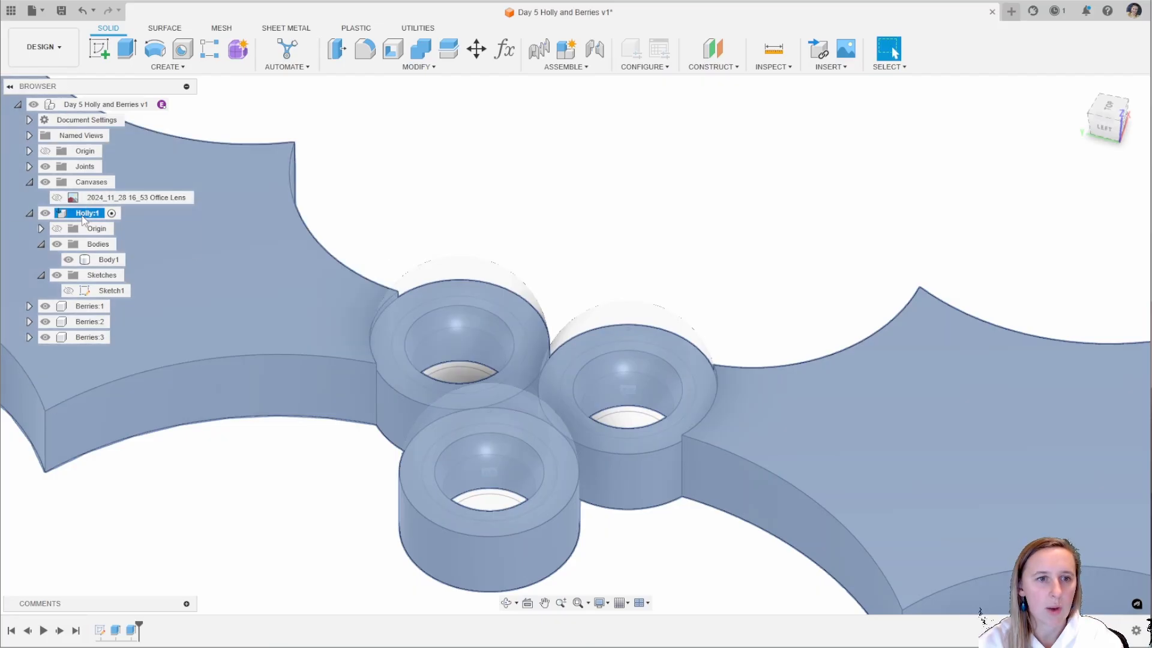
left_click(108, 260)
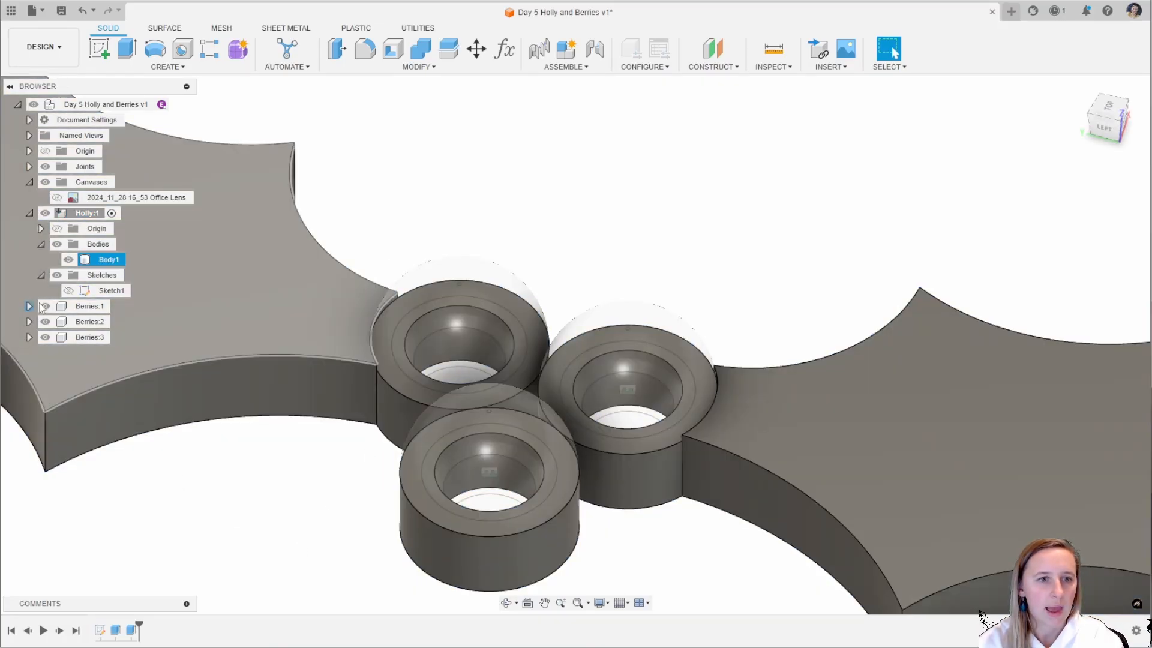
left_click(45, 306)
left_click(45, 321)
left_click(45, 337)
Roll the design history back to just after the Holly component's last feature.
left_click(218, 577)
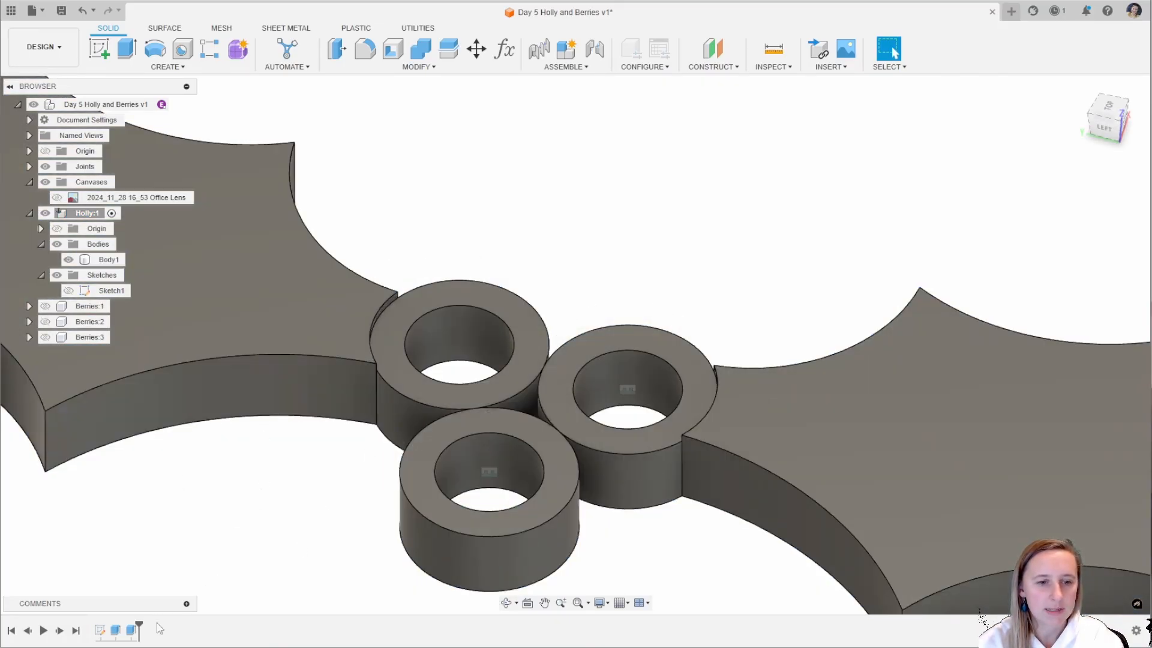
left_click_drag(123, 627, 129, 624)
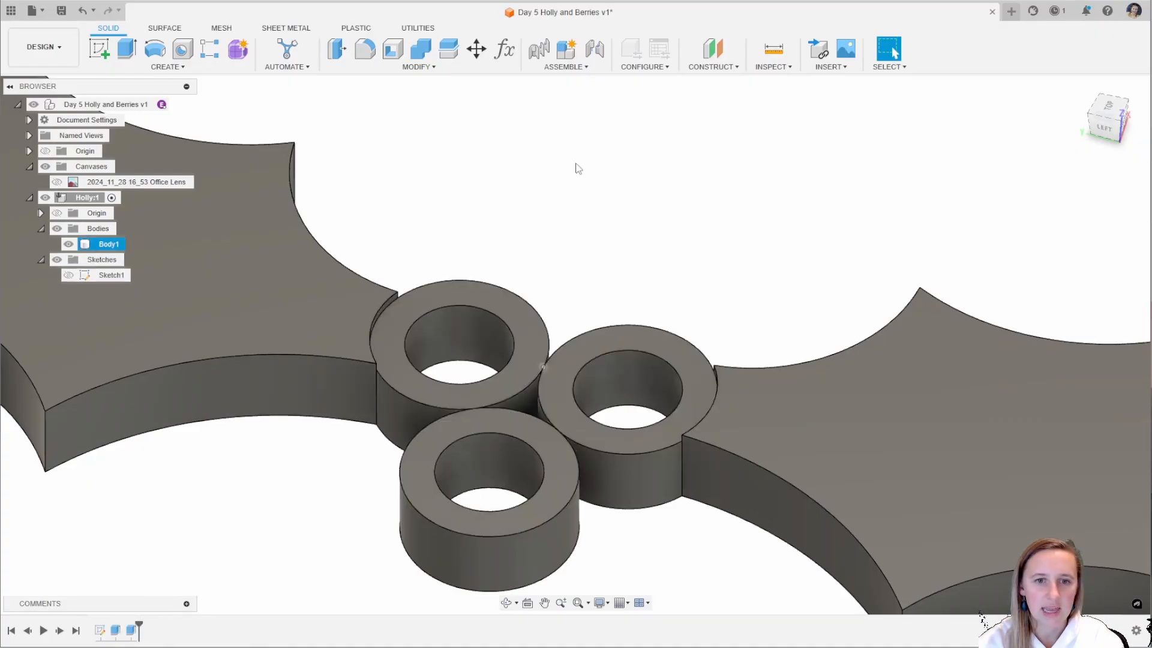
Chamfer the upper inner edges of the three holly rings by 0.4 mm.
left_click(419, 67)
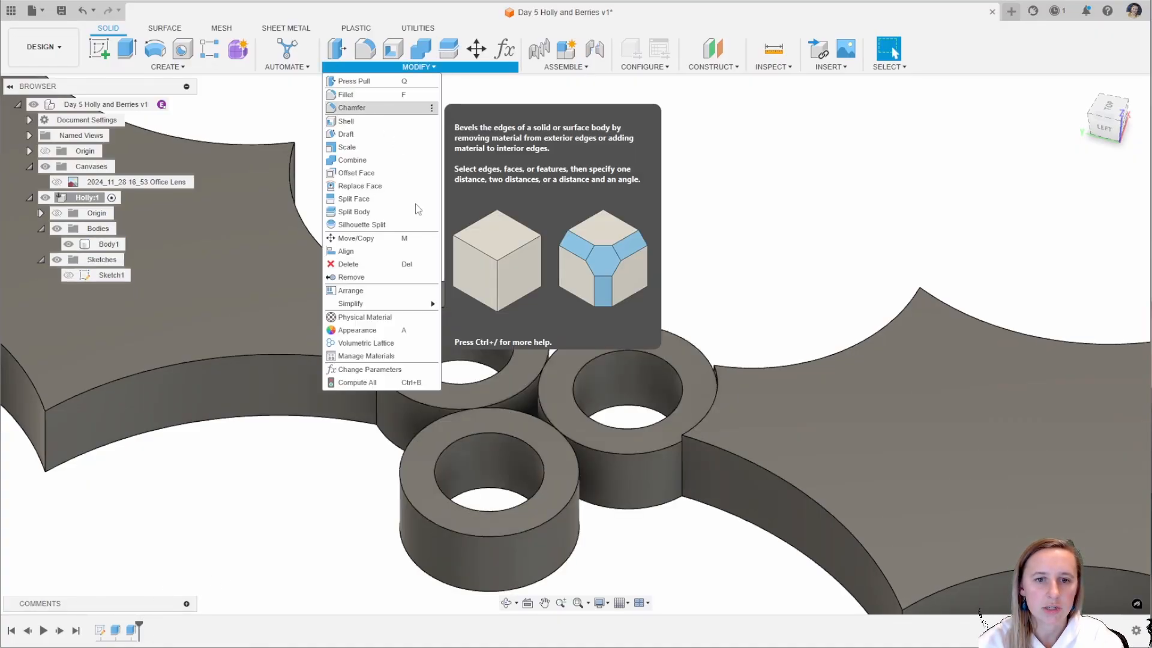
left_click(373, 108)
left_click(409, 332)
left_click(576, 375)
left_click(523, 440)
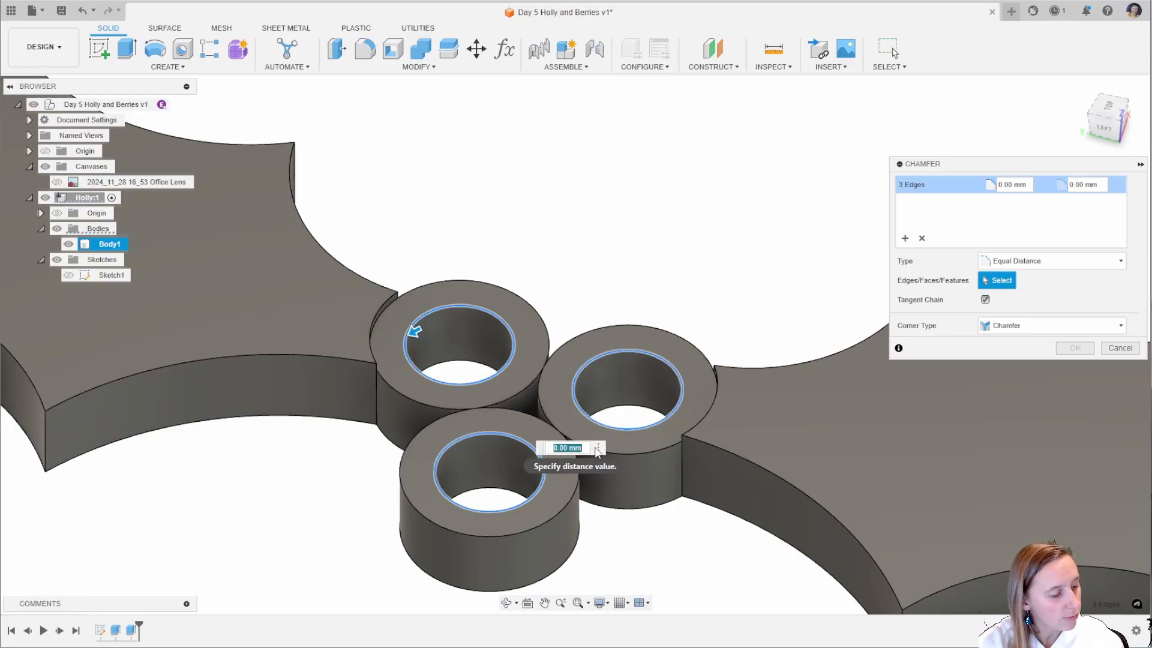
type("0.8")
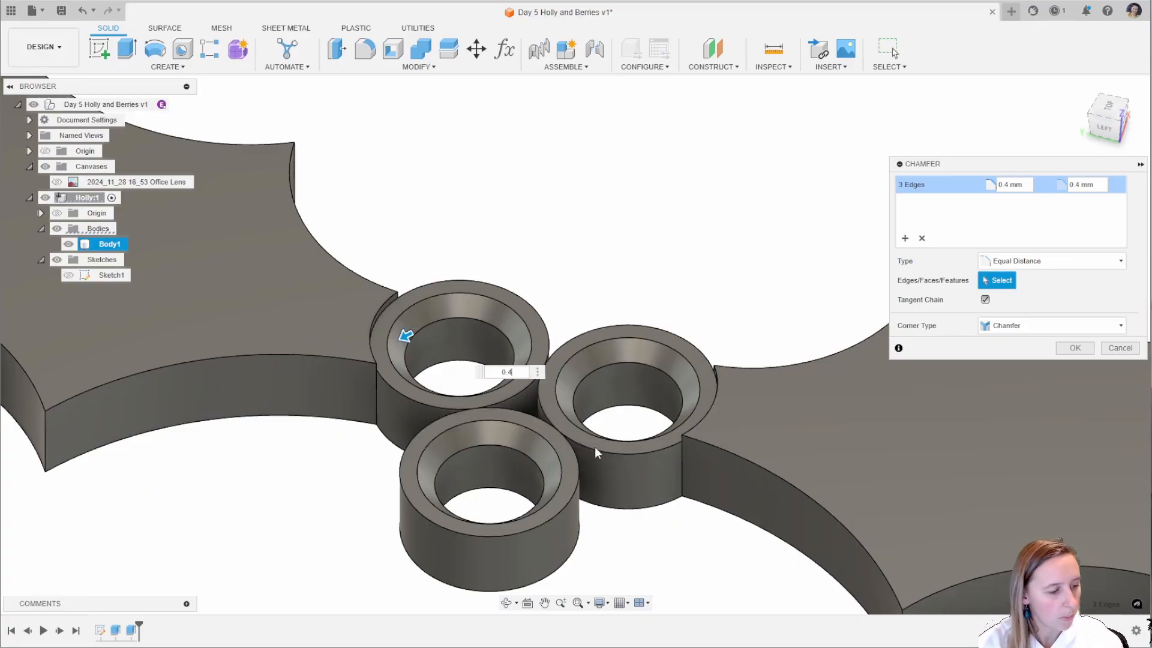
key("Return")
middle_click_drag(420, 598, 277, 495, "shift")
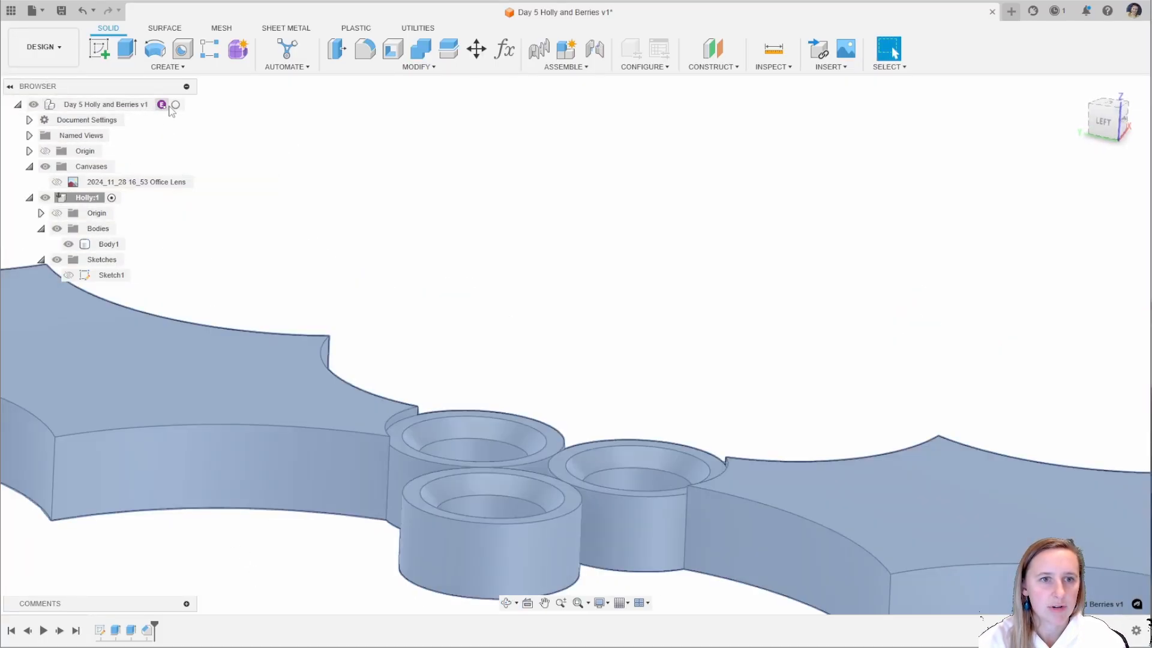
Activate the top-level assembly and roll the design history forward to its end.
left_click(175, 104)
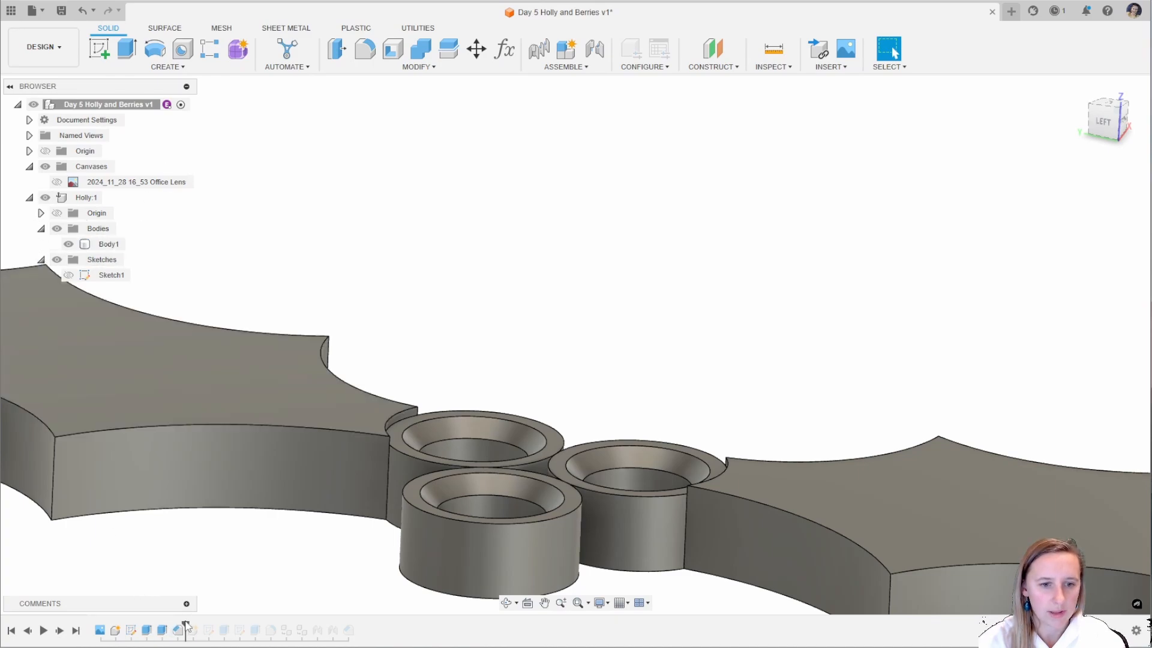
left_click_drag(186, 627, 340, 629)
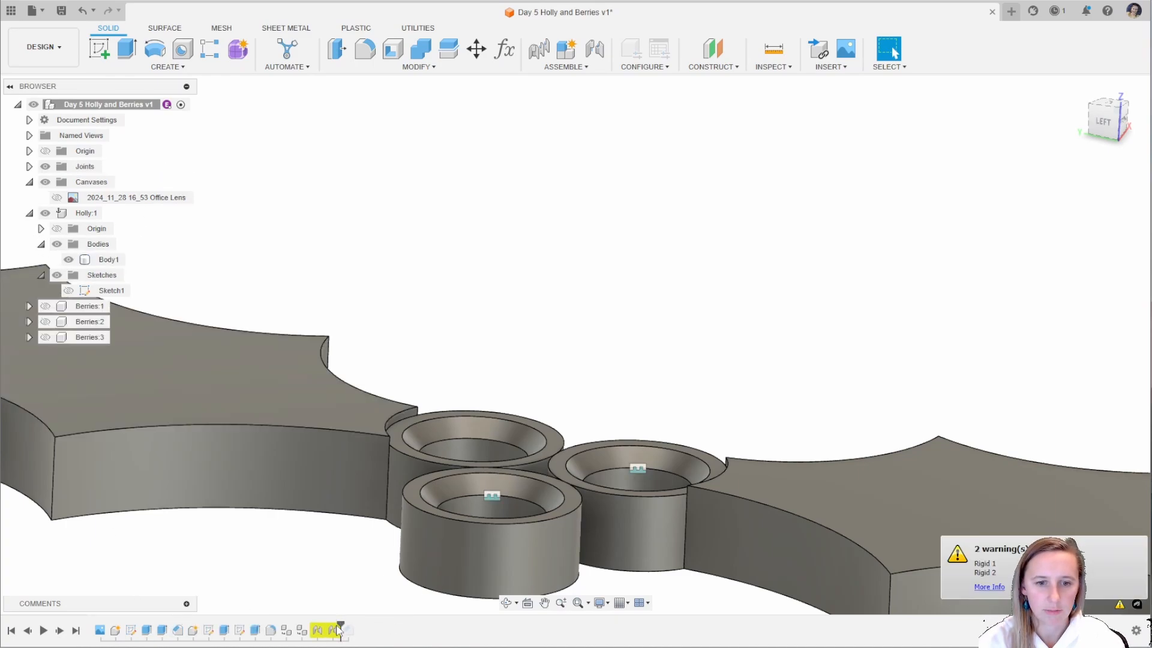
left_click_drag(340, 628, 357, 628)
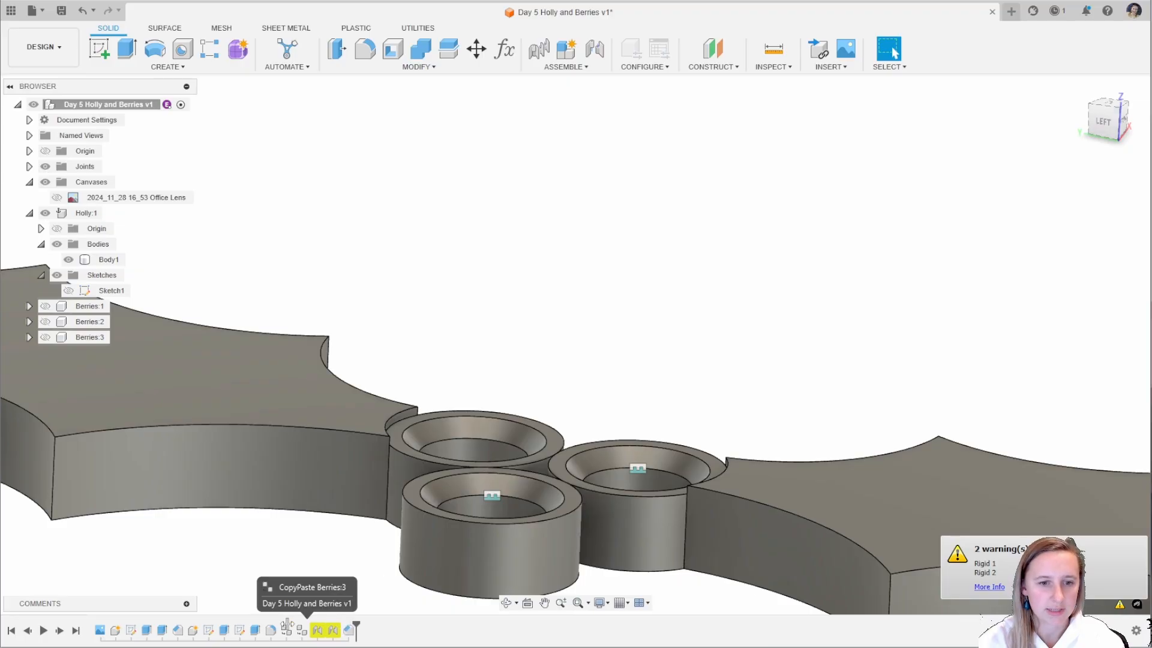
left_click_drag(287, 624, 309, 628)
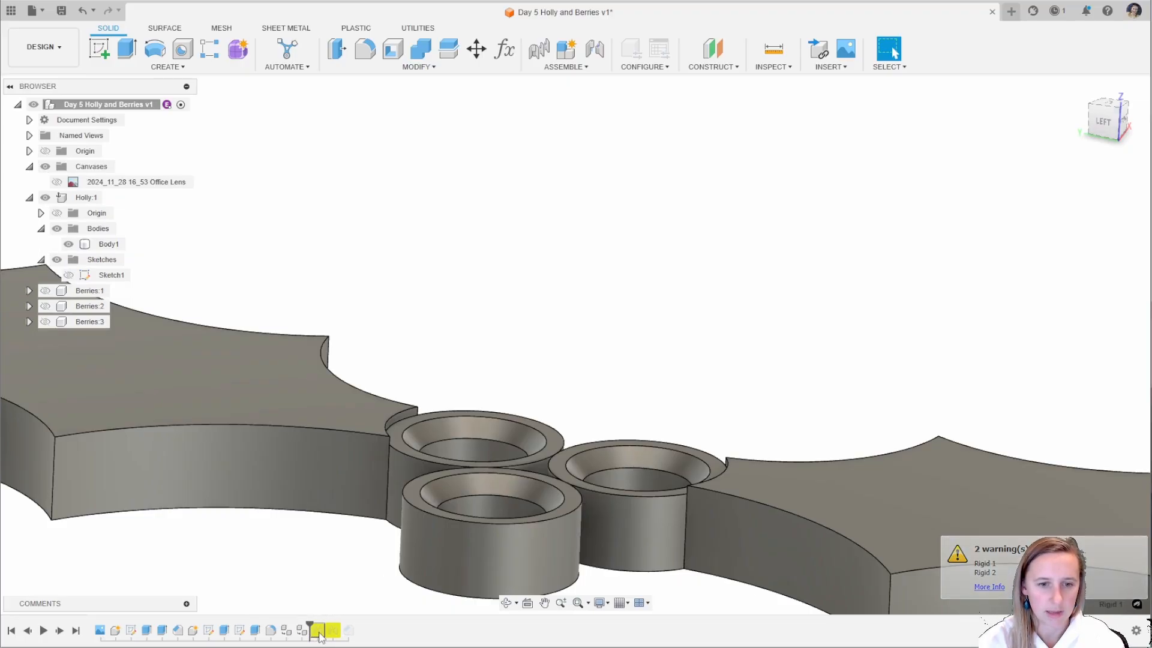
right_click(313, 627)
left_click(286, 613)
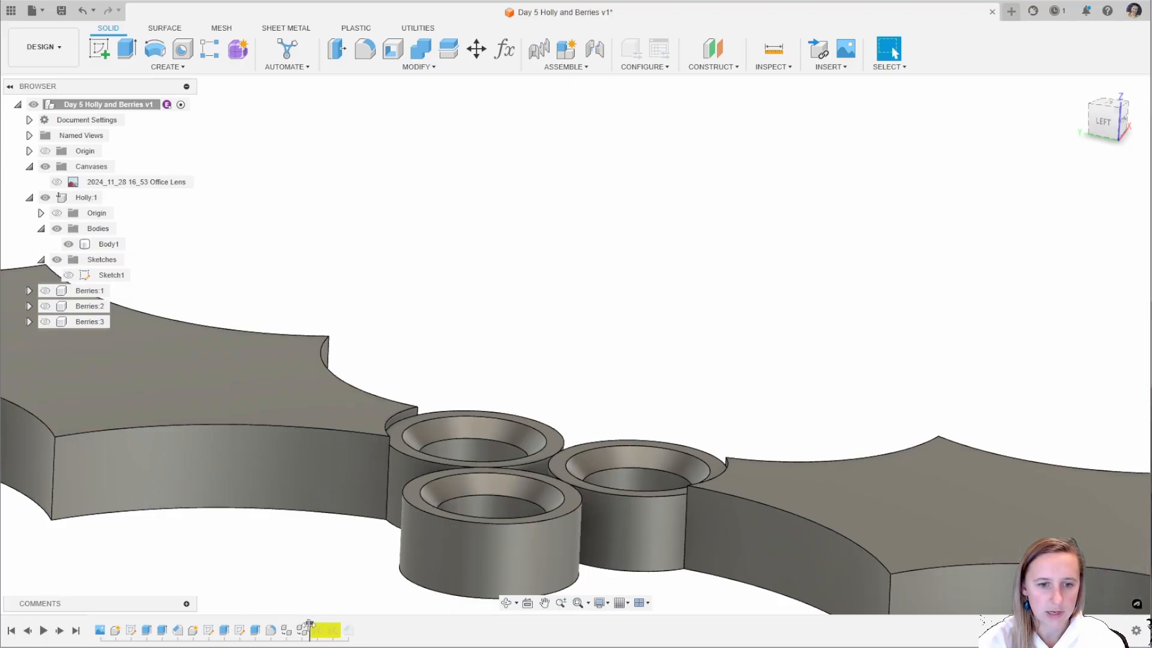
left_click_drag(309, 625, 356, 628)
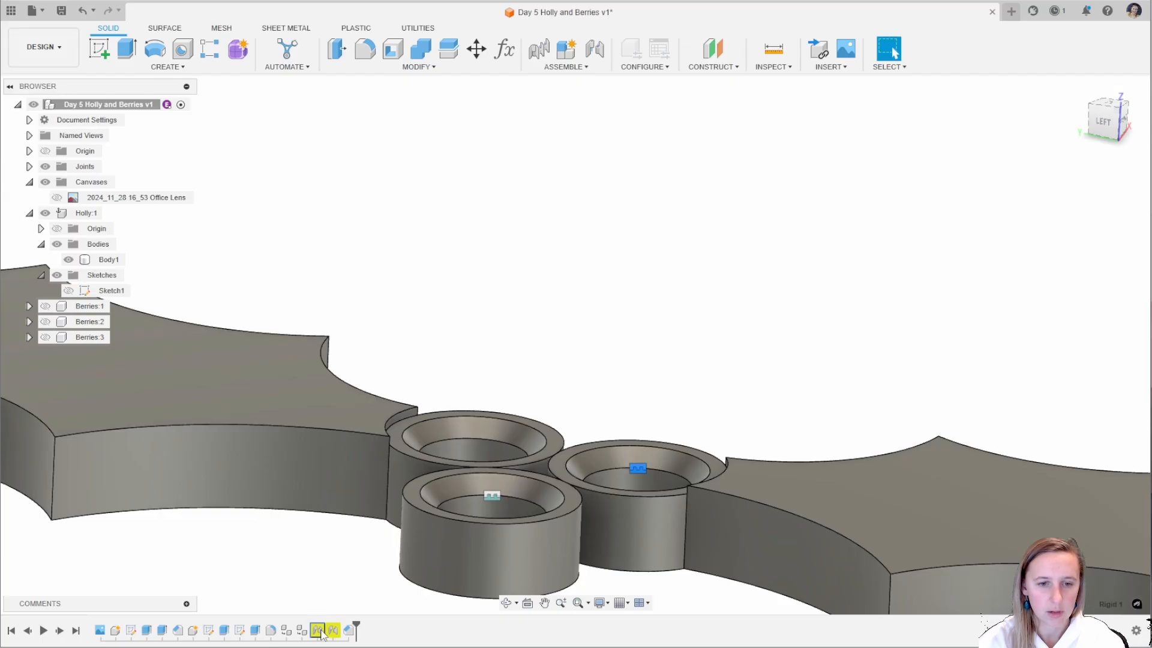
right_click(322, 634)
left_click(351, 522)
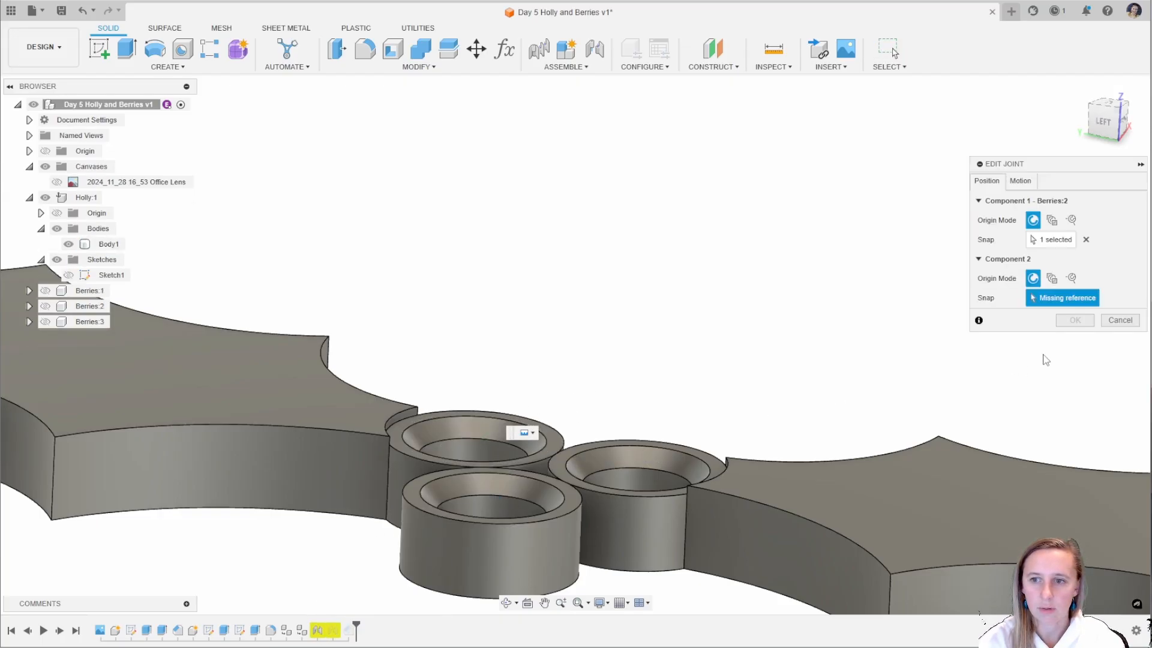
left_click(1112, 322)
Roll the history back to just before the two rigid joints and delete every feature after that point.
left_click_drag(356, 624, 310, 626)
right_click(317, 630)
left_click(360, 561)
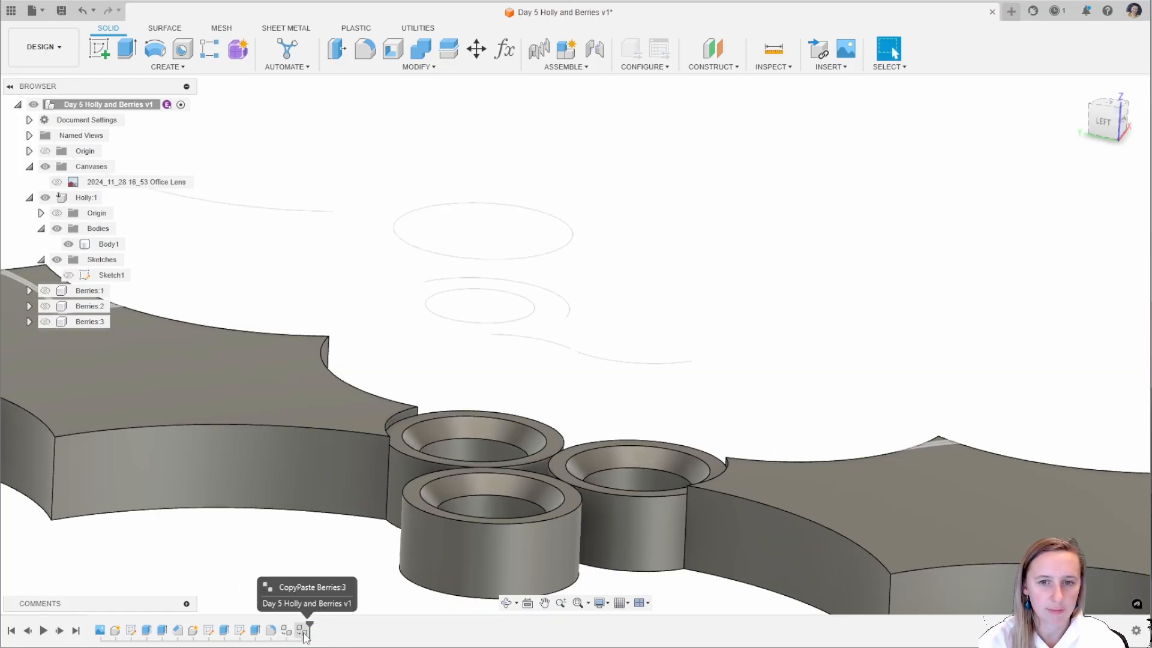
Show the hidden berry components and activate the original Berries:1 component.
left_click(45, 306)
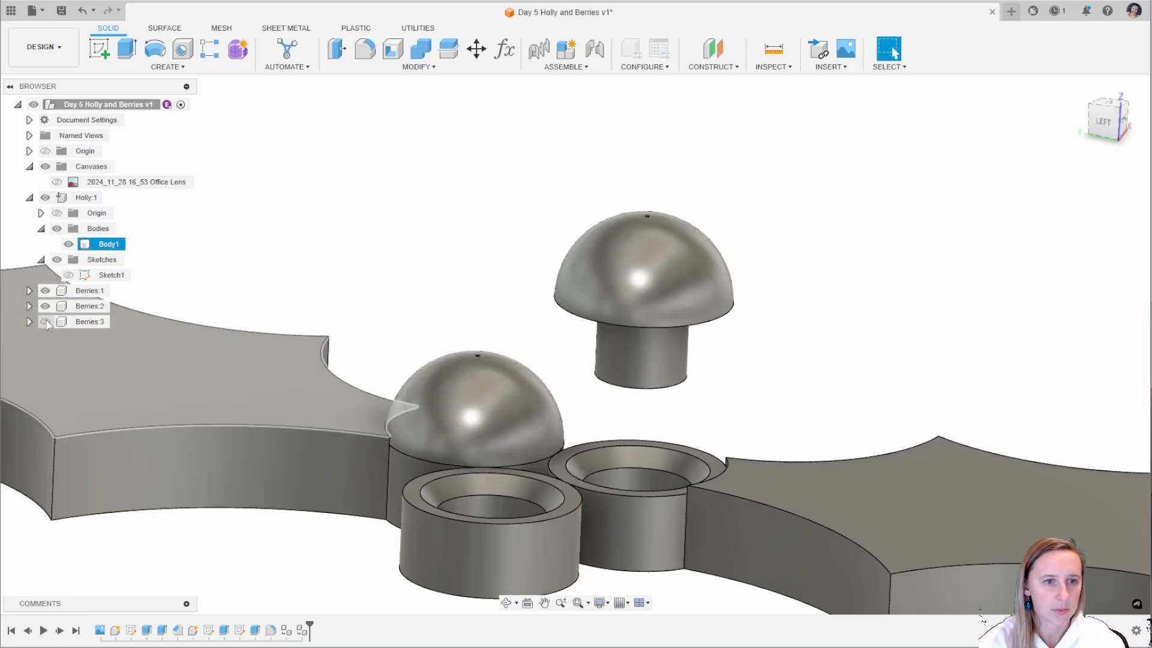
left_click(45, 321)
middle_click_drag(436, 293, 448, 258, "shift")
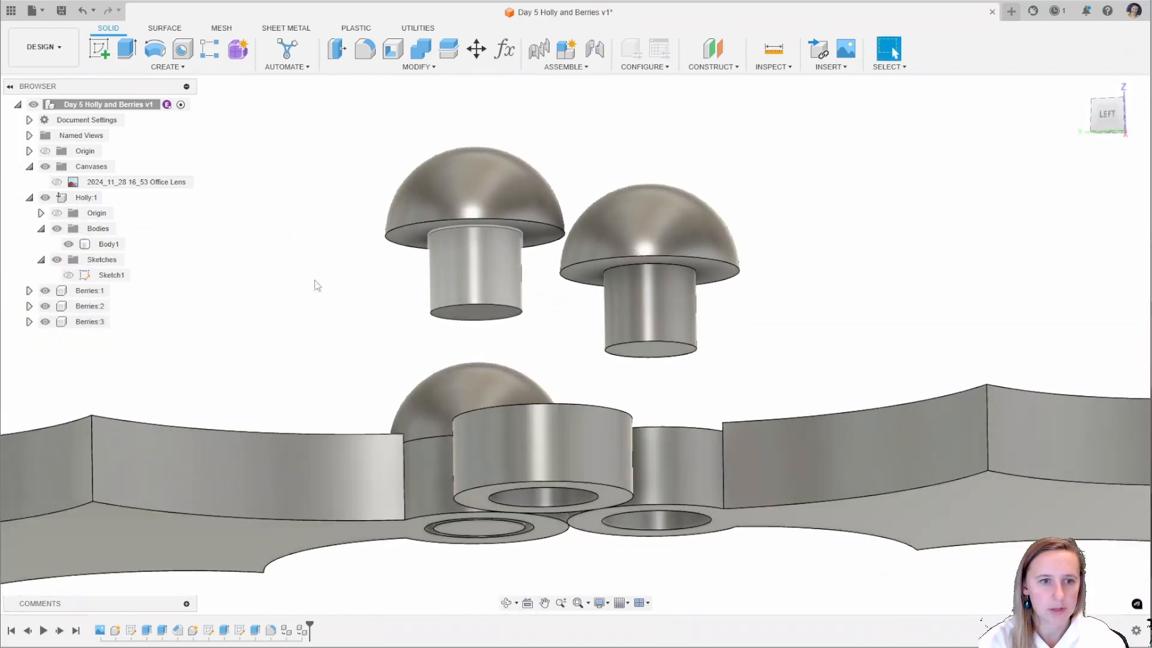
left_click(118, 292)
left_click(120, 291)
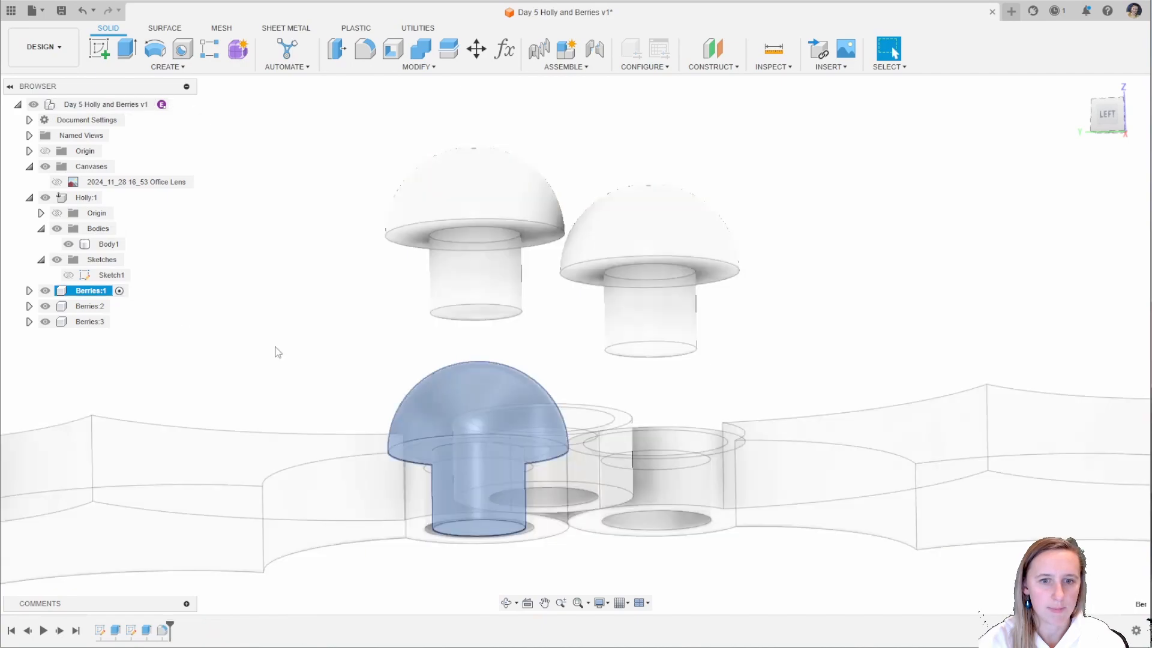
middle_click_drag(275, 352, 298, 334, "shift")
Hide the Holly component and chamfer the edge where the berry's plug meets the cap's underside by 0.5 mm.
left_click(419, 66)
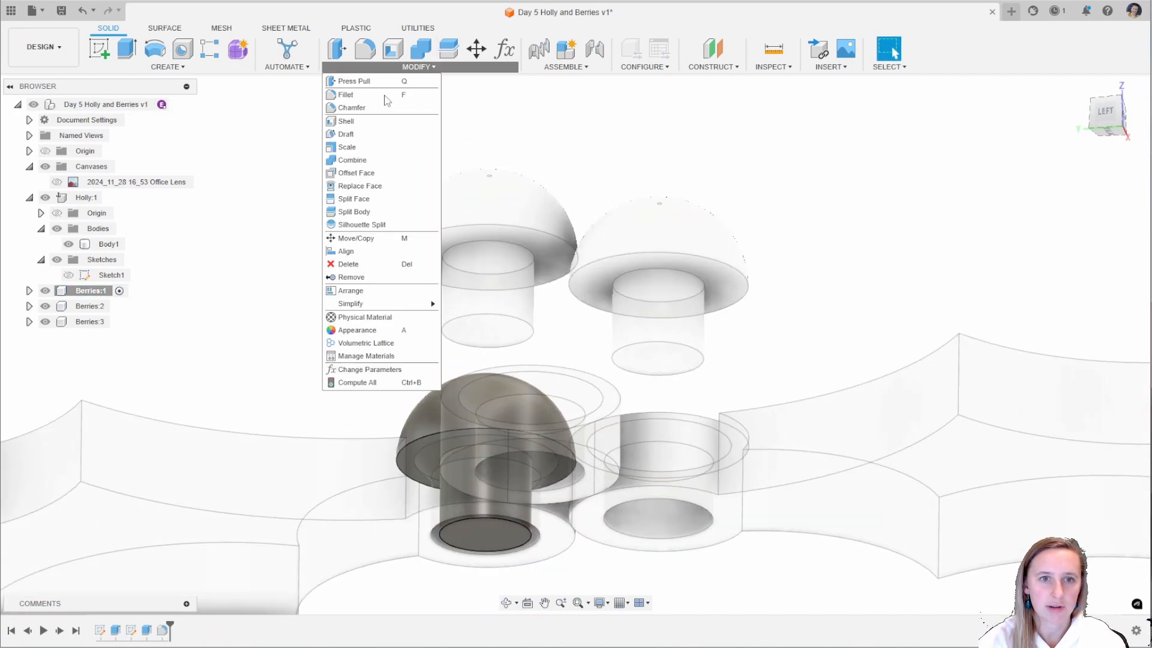
left_click(360, 110)
scroll(452, 469, "up", 5)
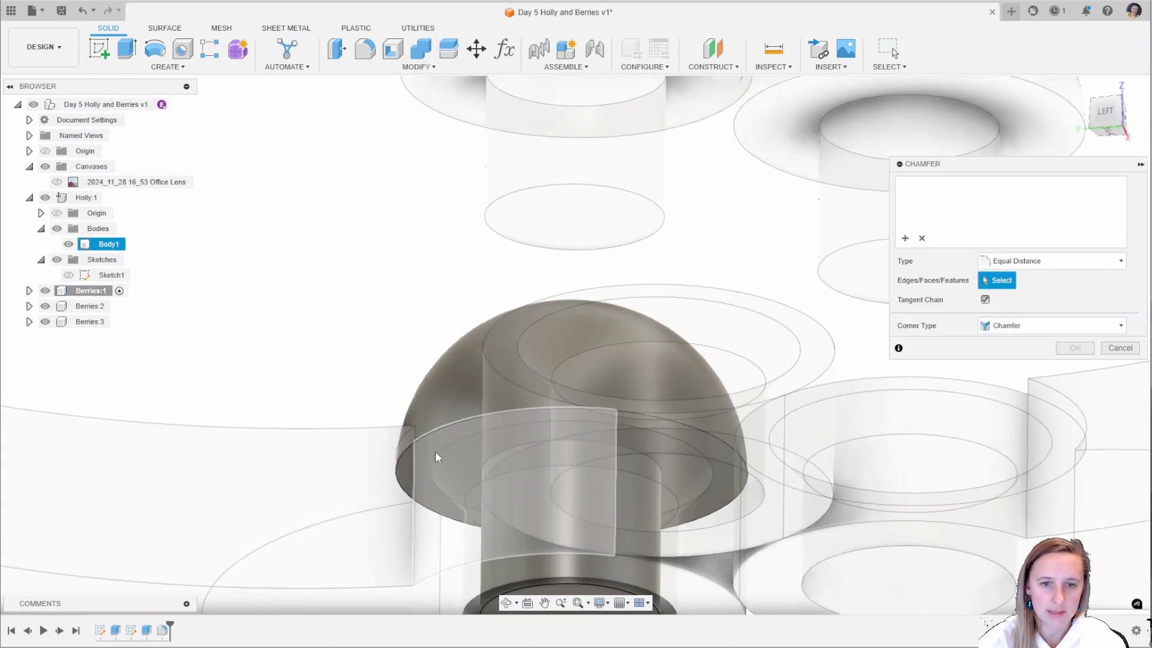
left_click(45, 197)
middle_click_drag(240, 326, 283, 349, "shift")
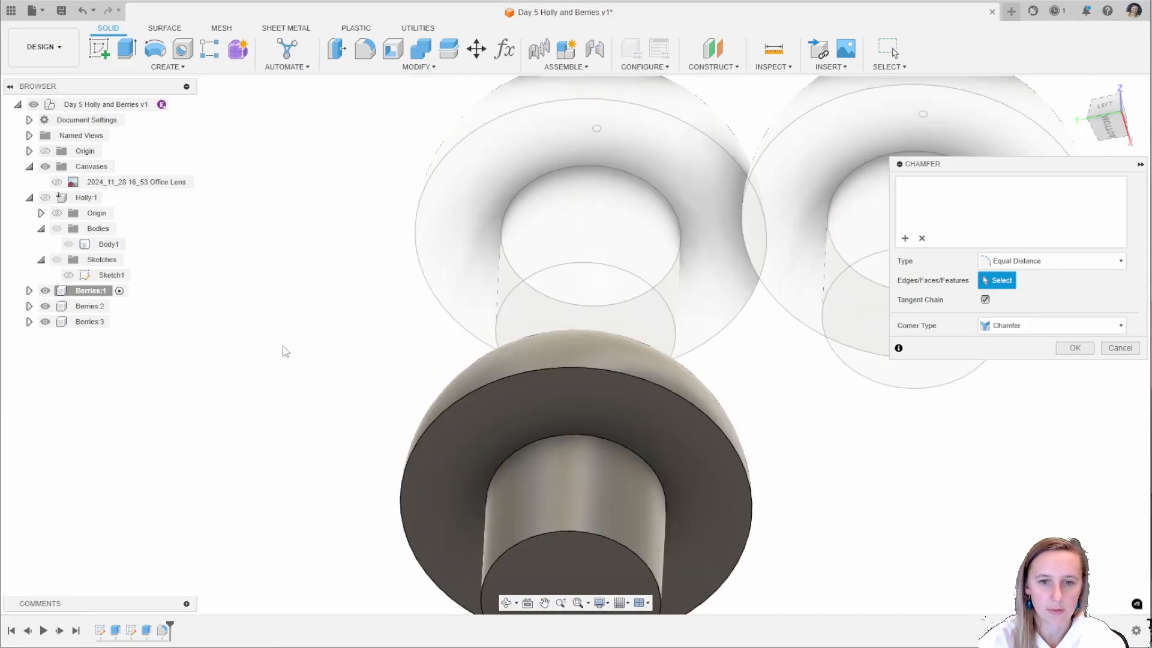
left_click(508, 462)
type("0.5")
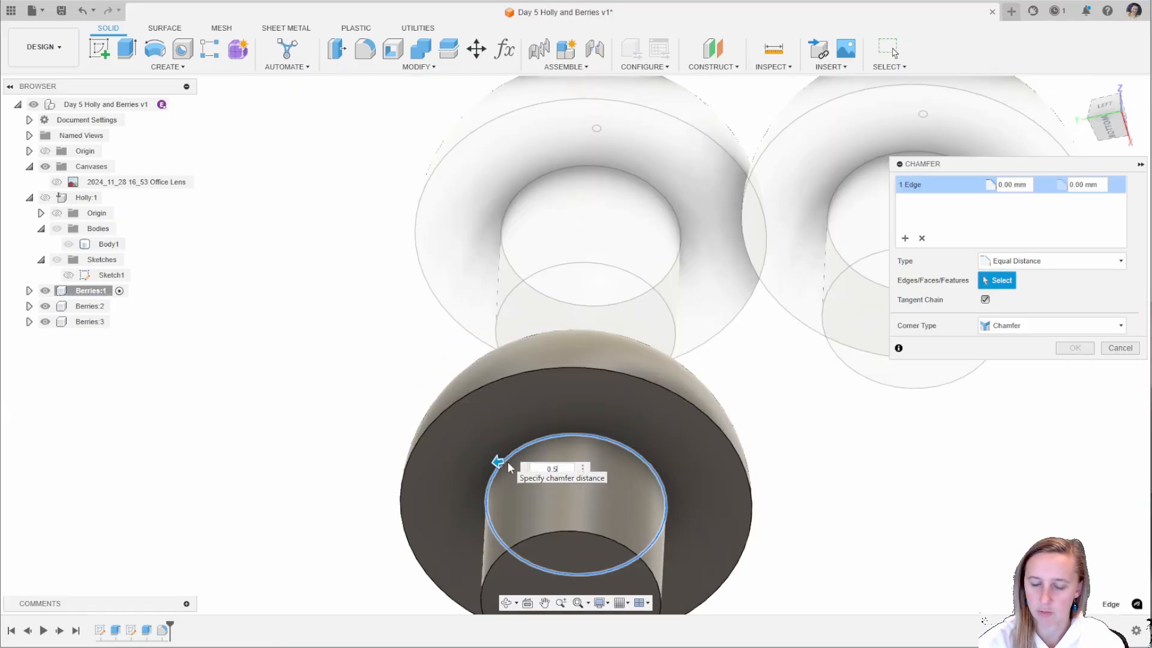
left_click(1074, 347)
middle_click_drag(766, 357, 562, 361, "shift")
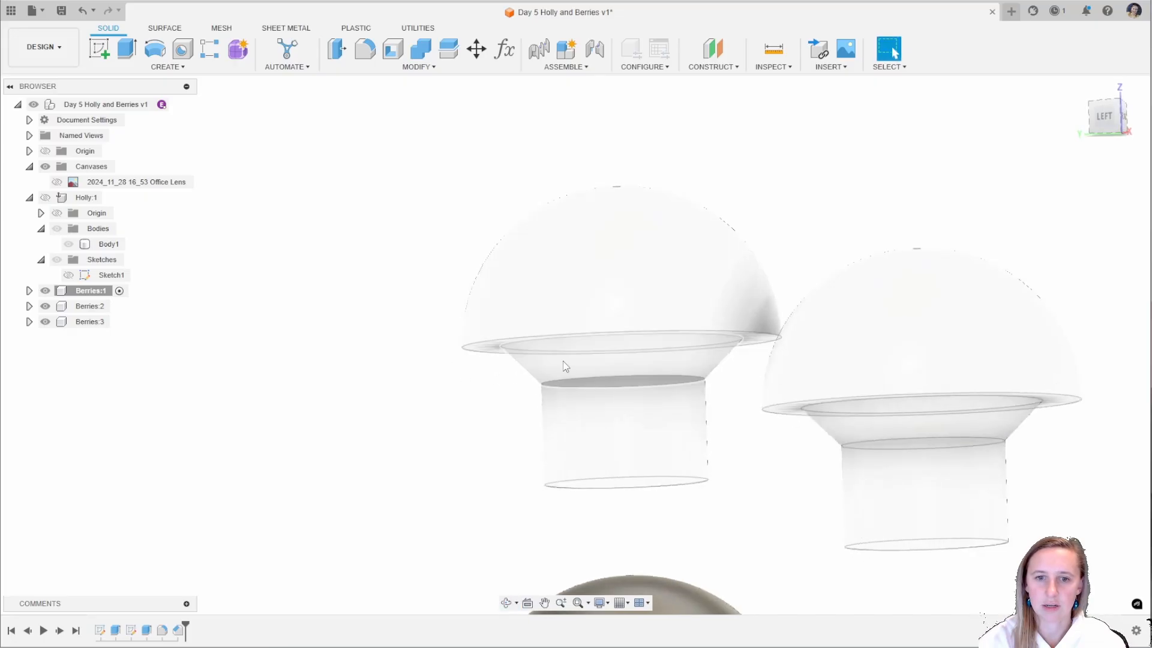
scroll(452, 311, "down", 5)
middle_click_drag(676, 260, 791, 267, "shift")
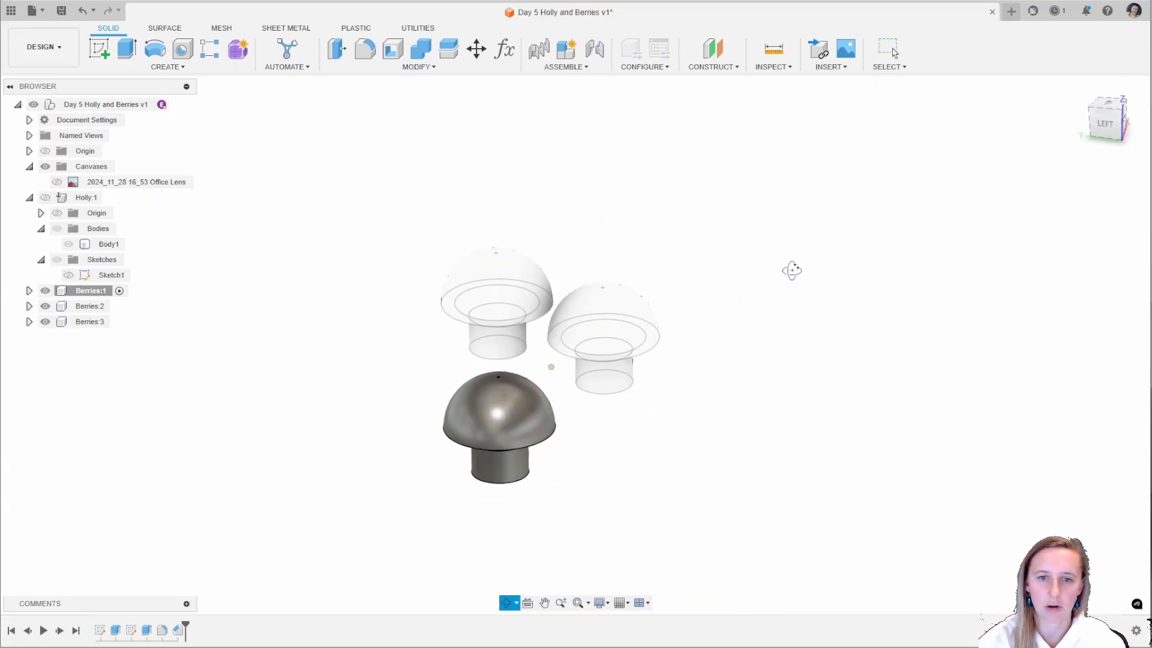
In the top-level assembly, show Holly and joint the chamfer's outer edge under Berries:3's cap to the front ring's upper chamfer edge.
left_click(162, 105)
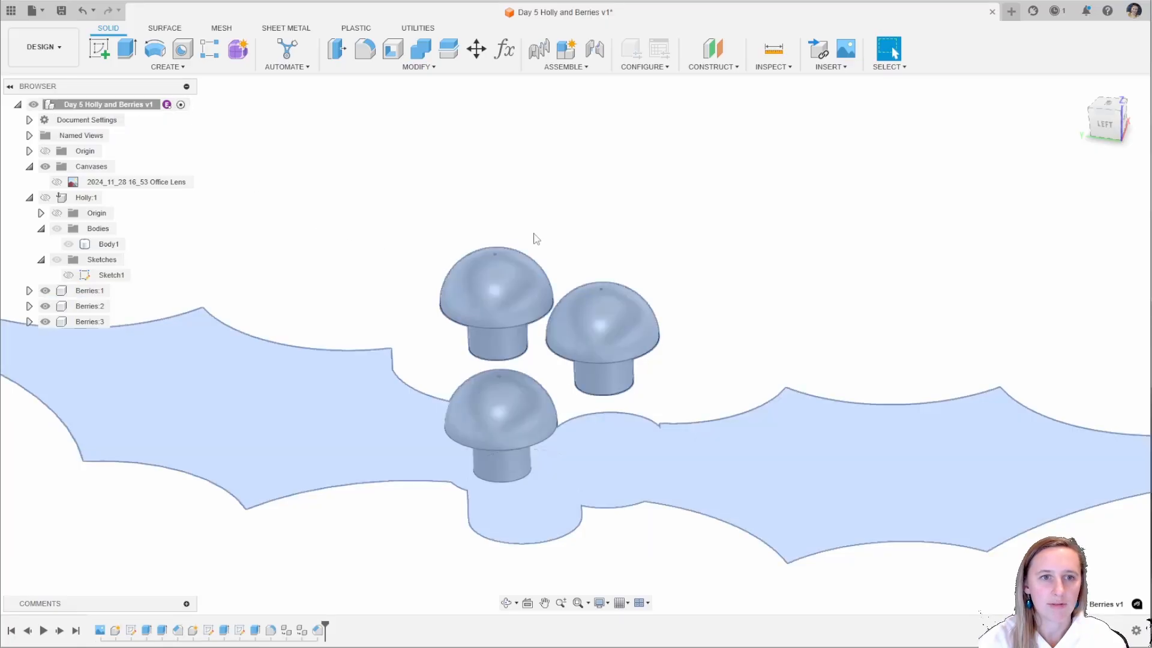
left_click(566, 67)
left_click(576, 95)
middle_click_drag(360, 355, 347, 276, "shift")
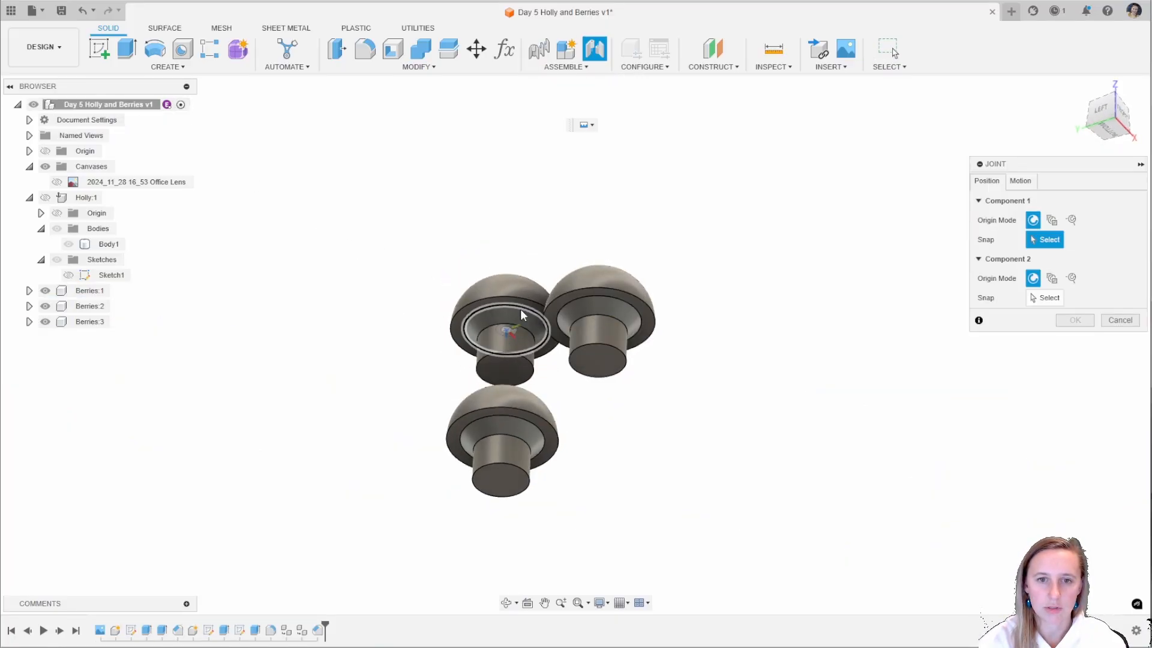
left_click(521, 314)
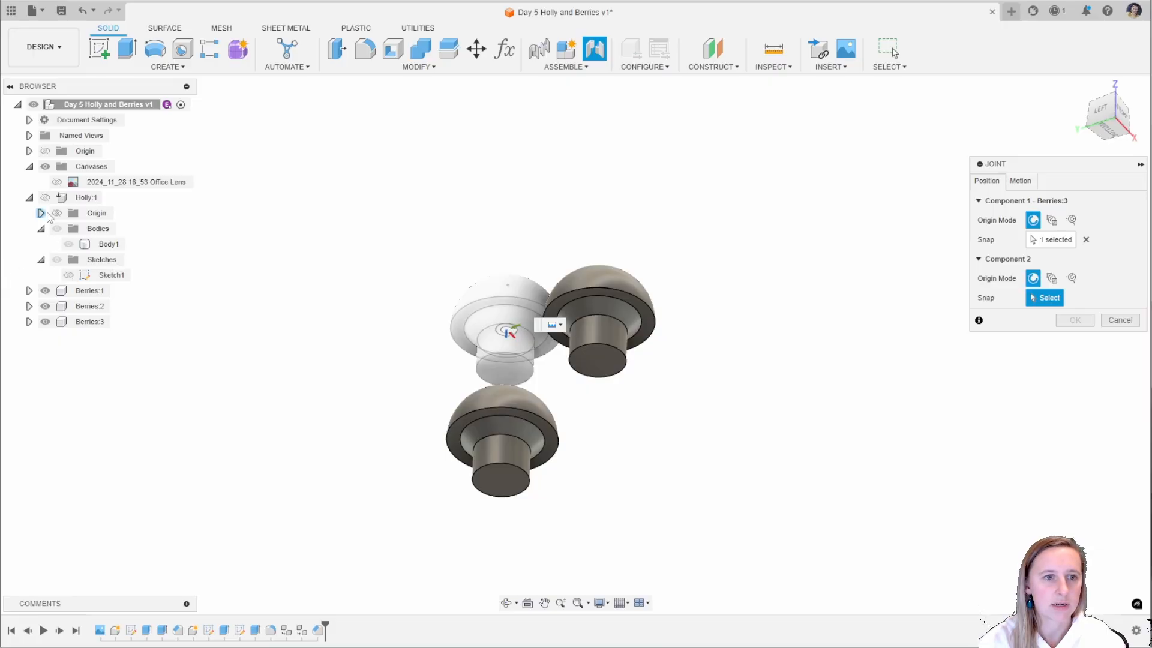
left_click(47, 199)
middle_click_drag(521, 208, 532, 273, "shift")
left_click(543, 463)
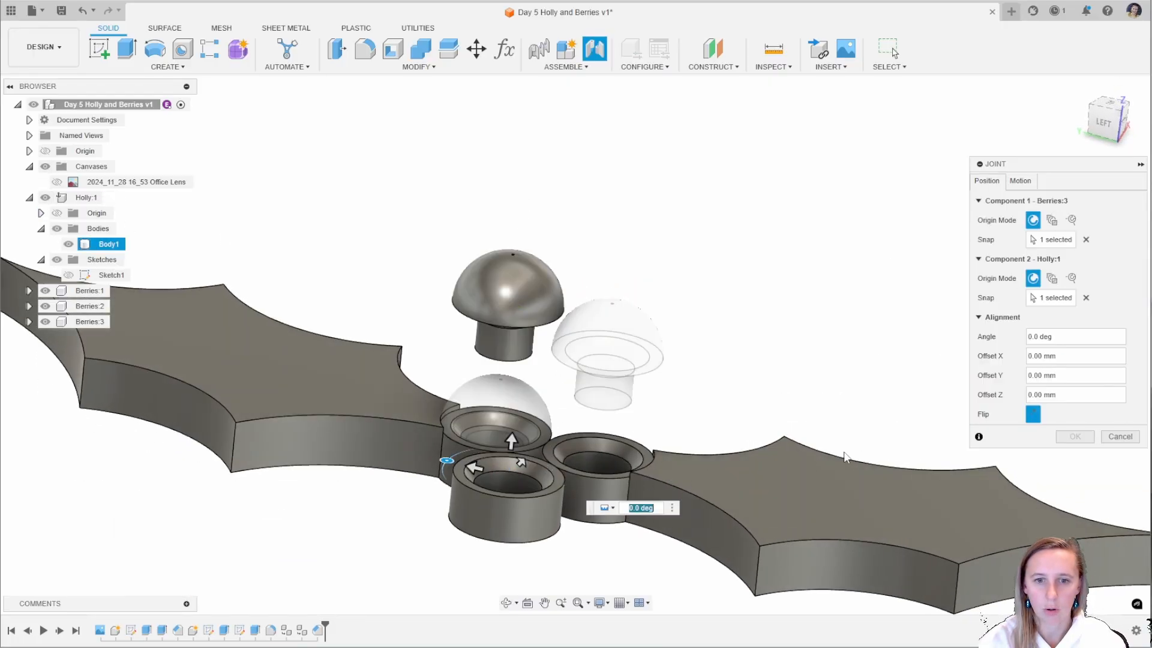
left_click(1074, 436)
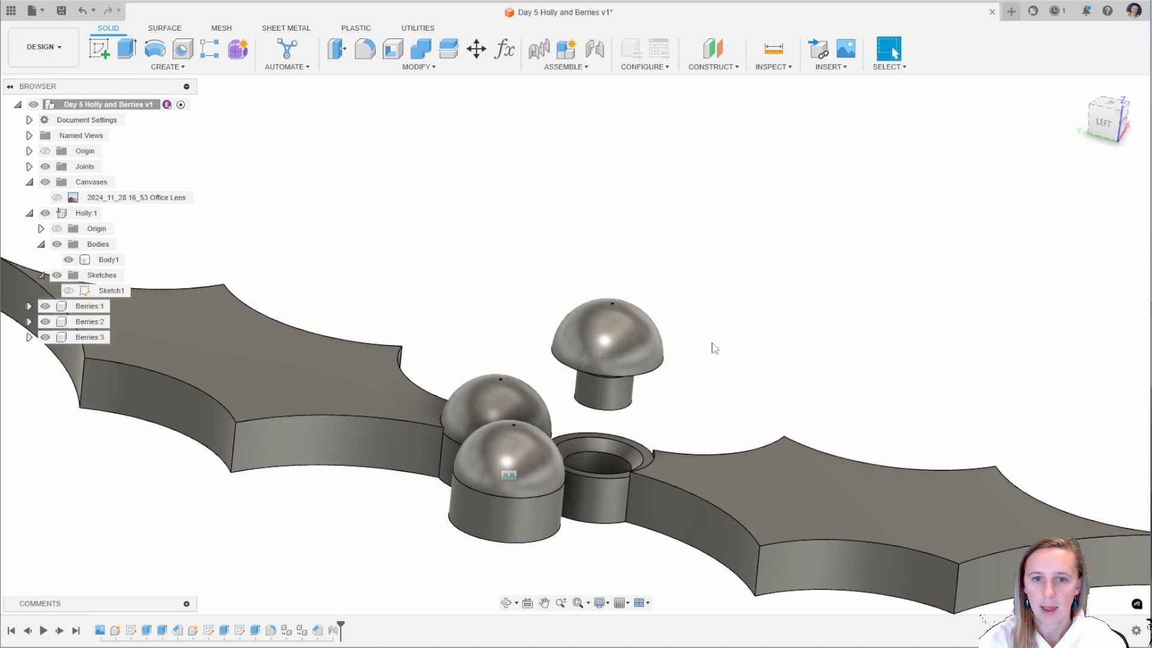
Joint the chamfer's outer edge under Berries:2's cap to the upper chamfer edge of the remaining empty ring.
middle_click_drag(726, 288, 724, 220, "shift")
left_click(575, 65)
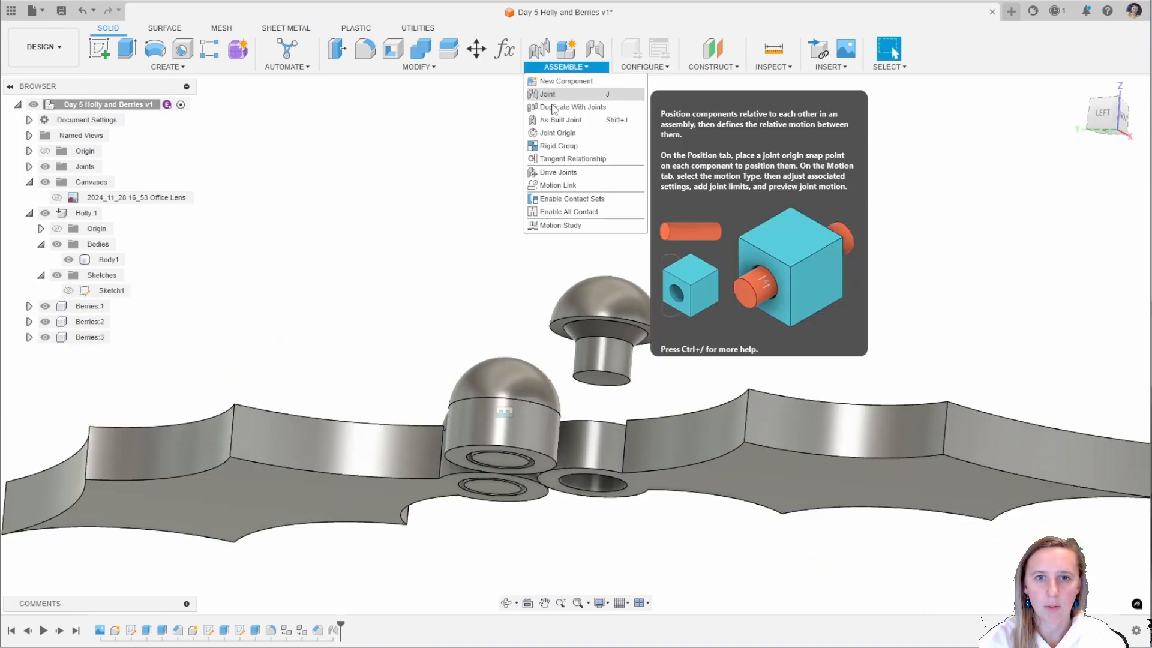
left_click(555, 94)
left_click(581, 321)
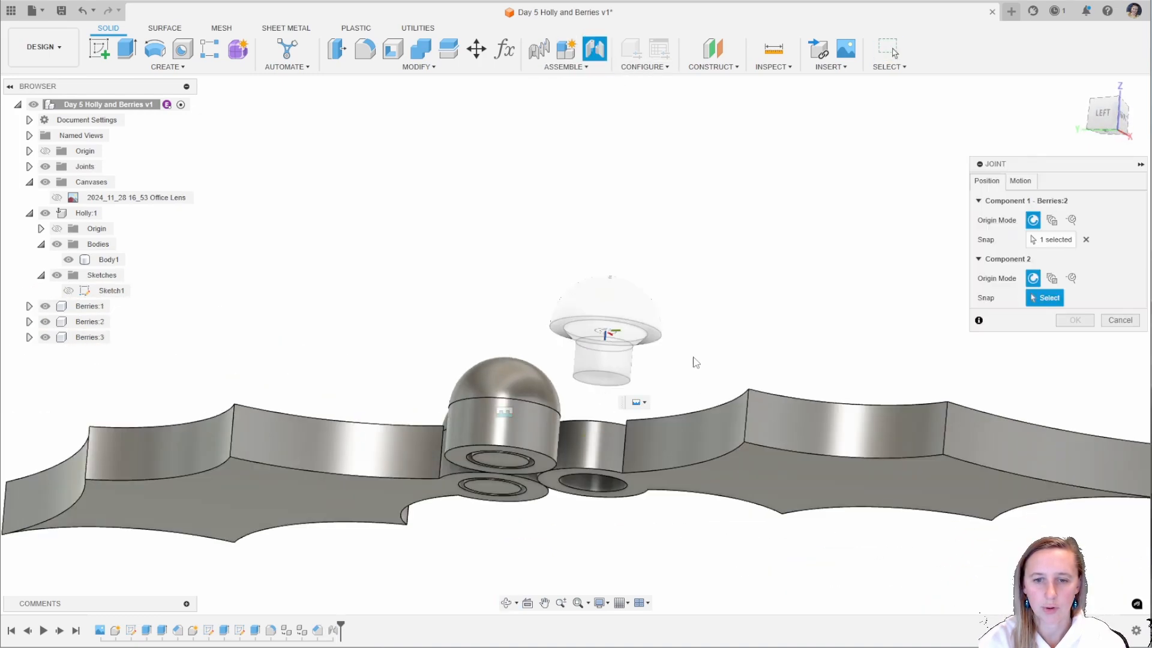
middle_click_drag(581, 322, 642, 462, "shift")
left_click(643, 462)
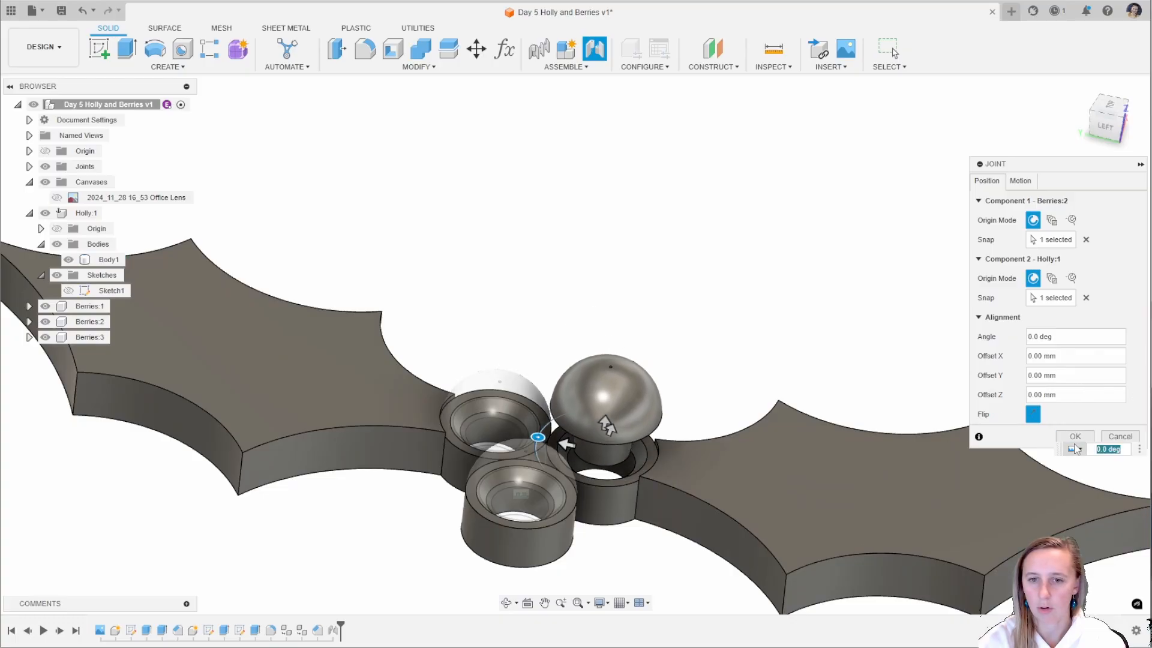
left_click(1075, 436)
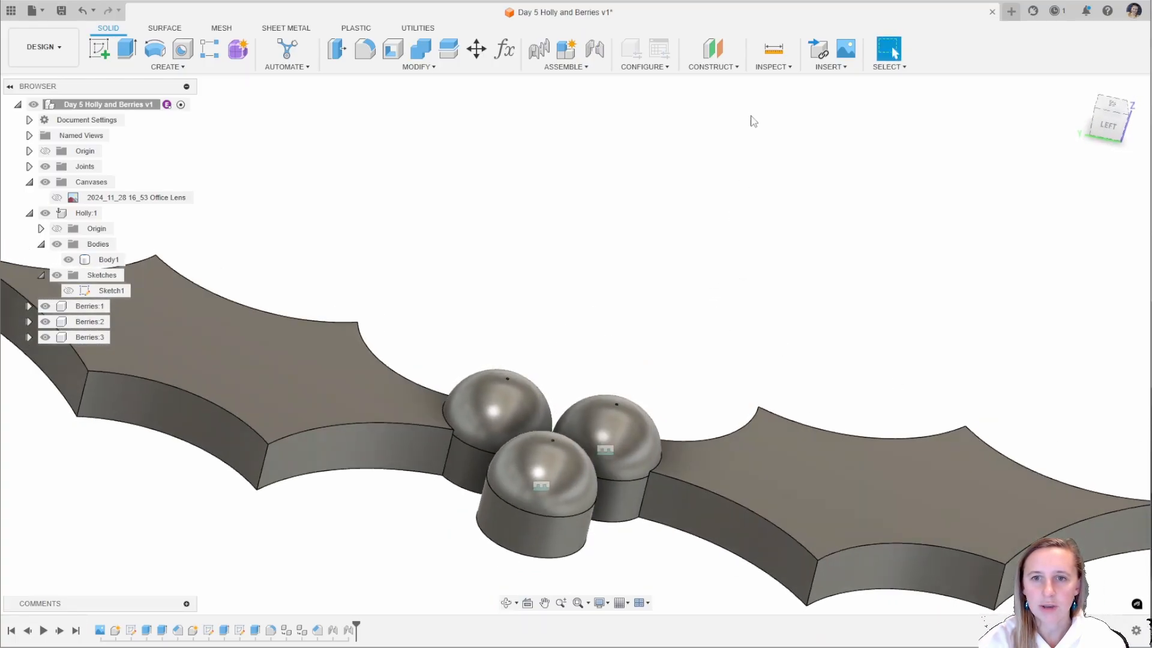
Check the holly body and the jointed berry plugs for interference, and inspect the fit from the underside.
left_click(770, 66)
left_click(786, 90)
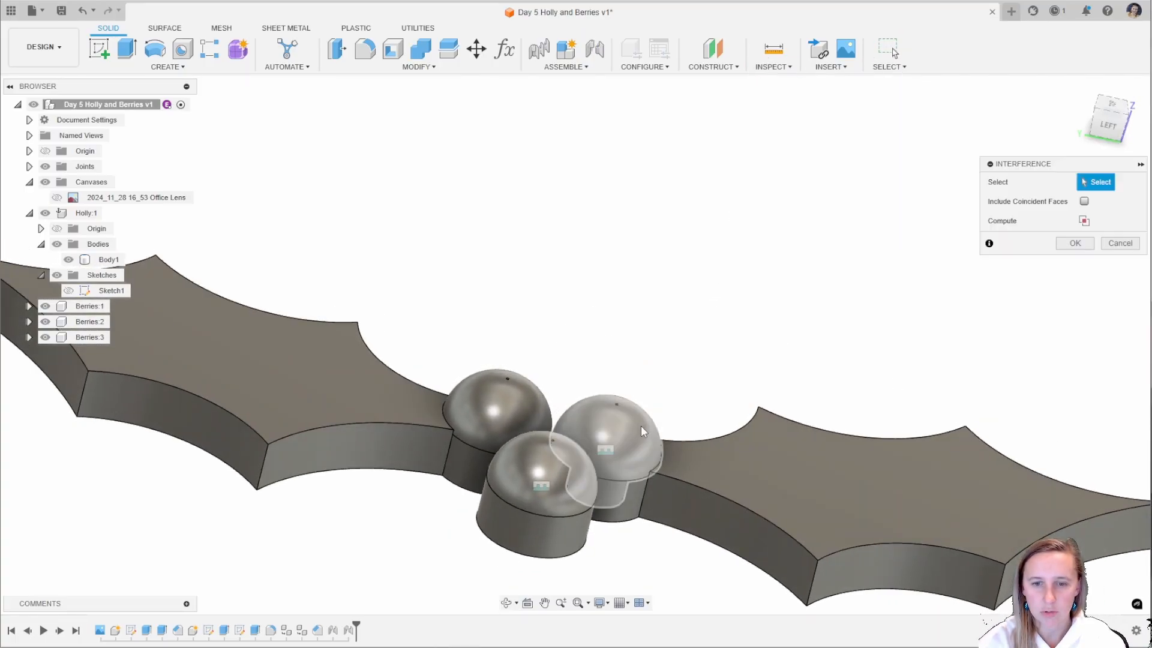
left_click(1083, 220)
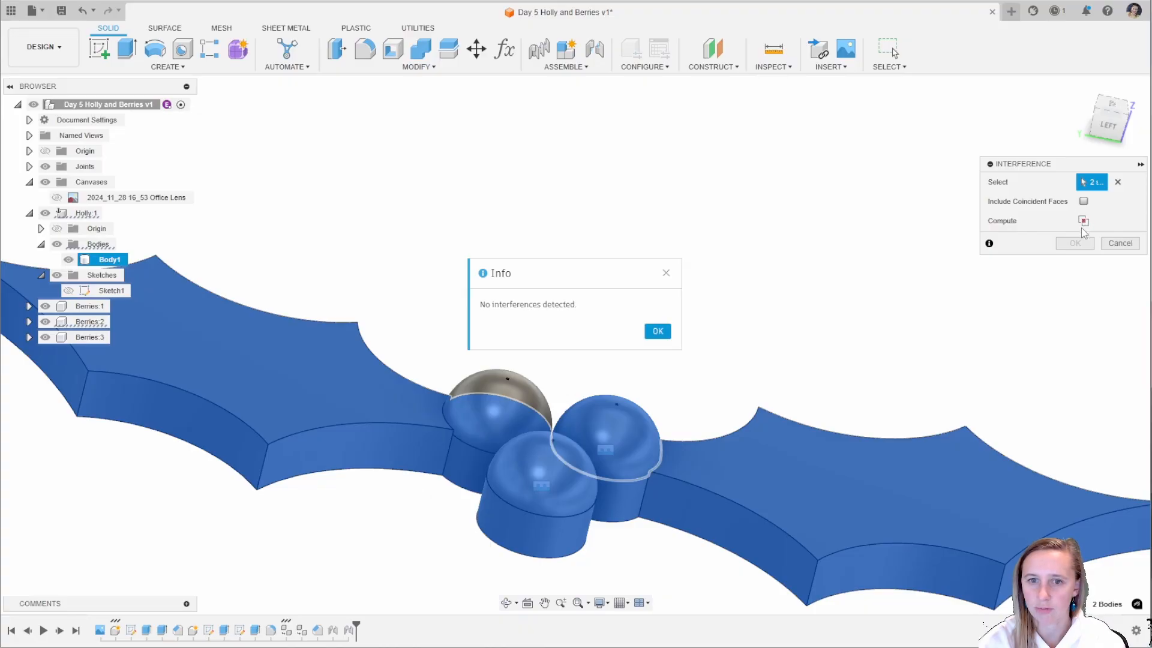
left_click(657, 331)
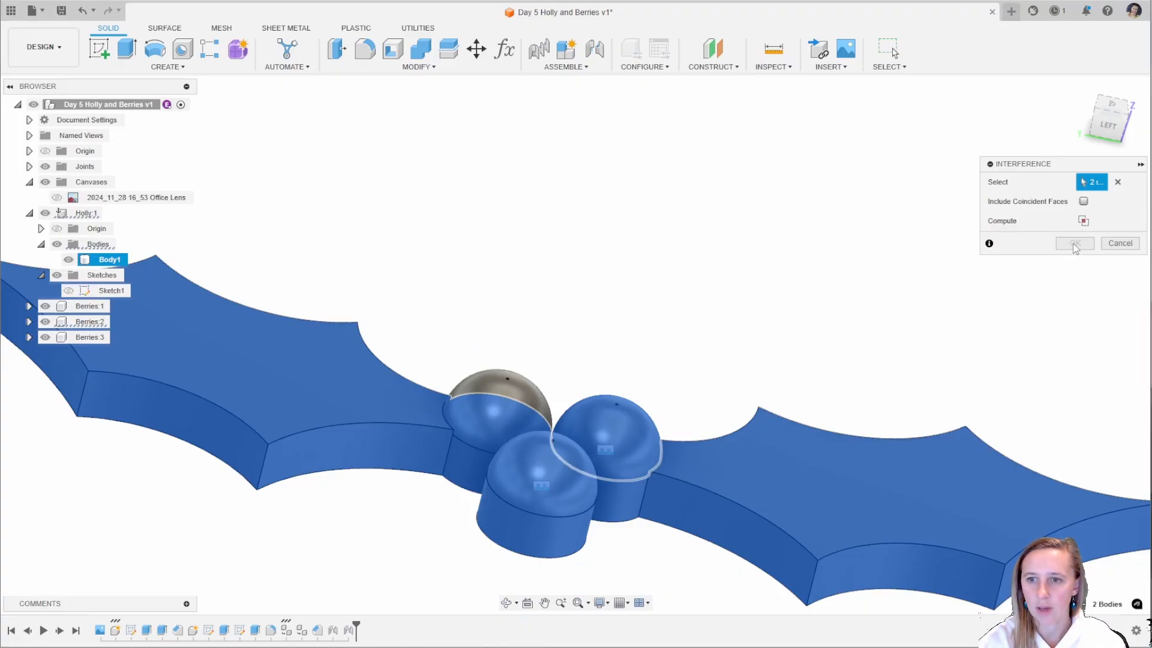
middle_click_drag(628, 405, 967, 326, "shift")
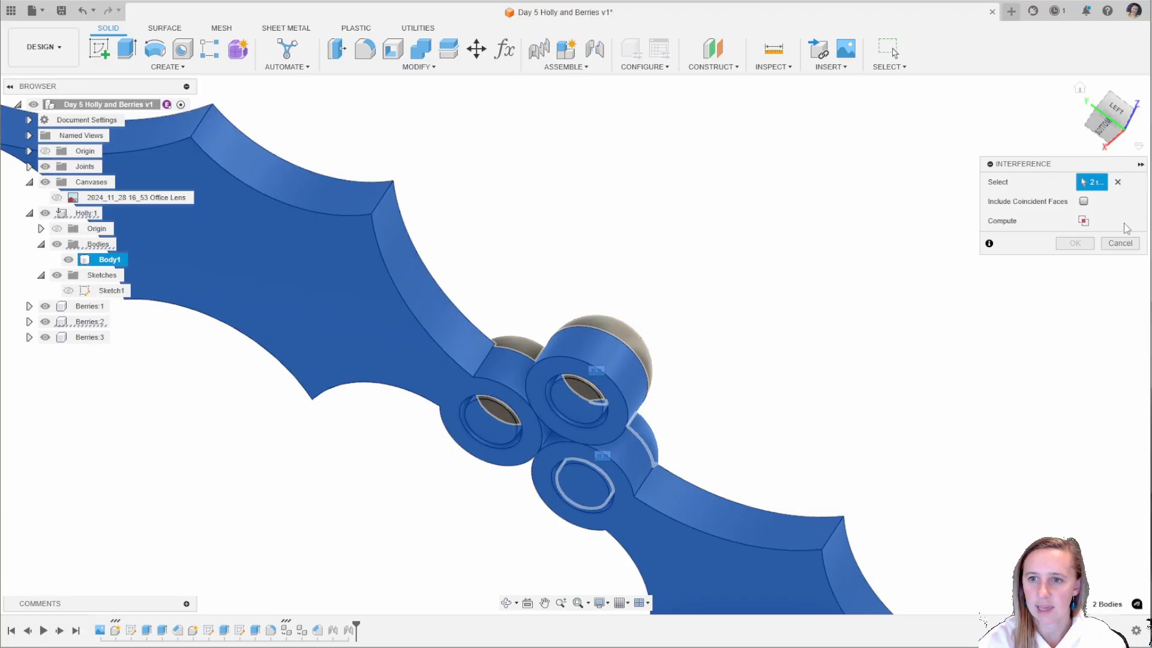
left_click(1120, 243)
middle_click_drag(712, 368, 346, 576, "shift")
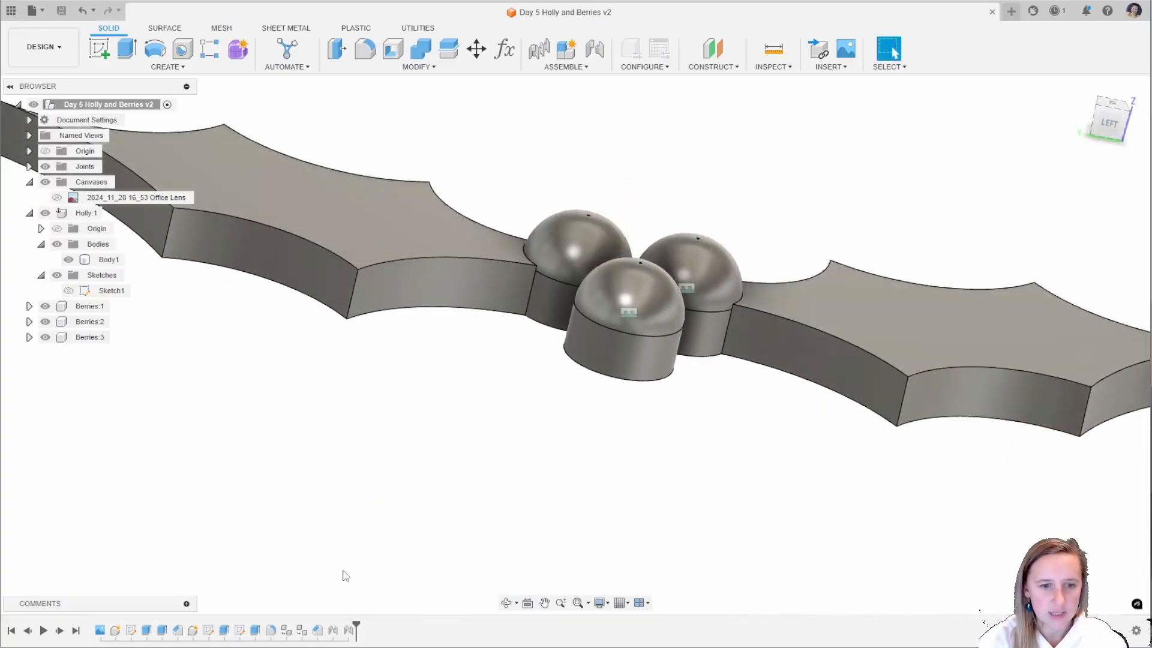
Edit the berries' dome fillet and set its radius to 1.8 mm.
right_click(270, 630)
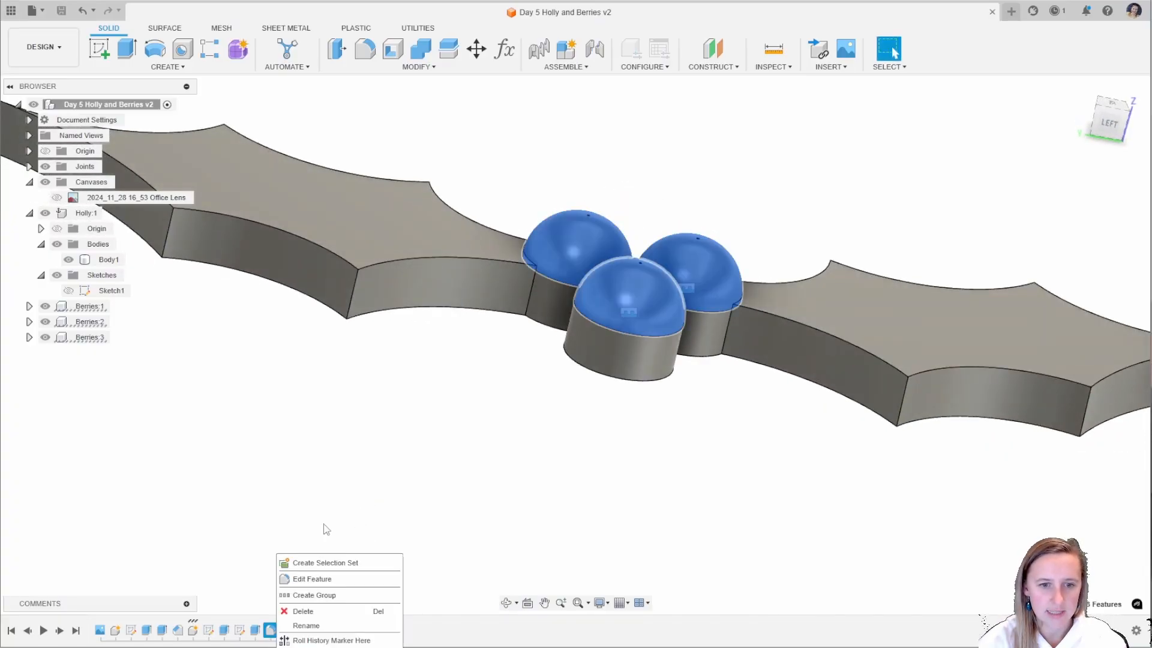
left_click(324, 578)
type("1.9")
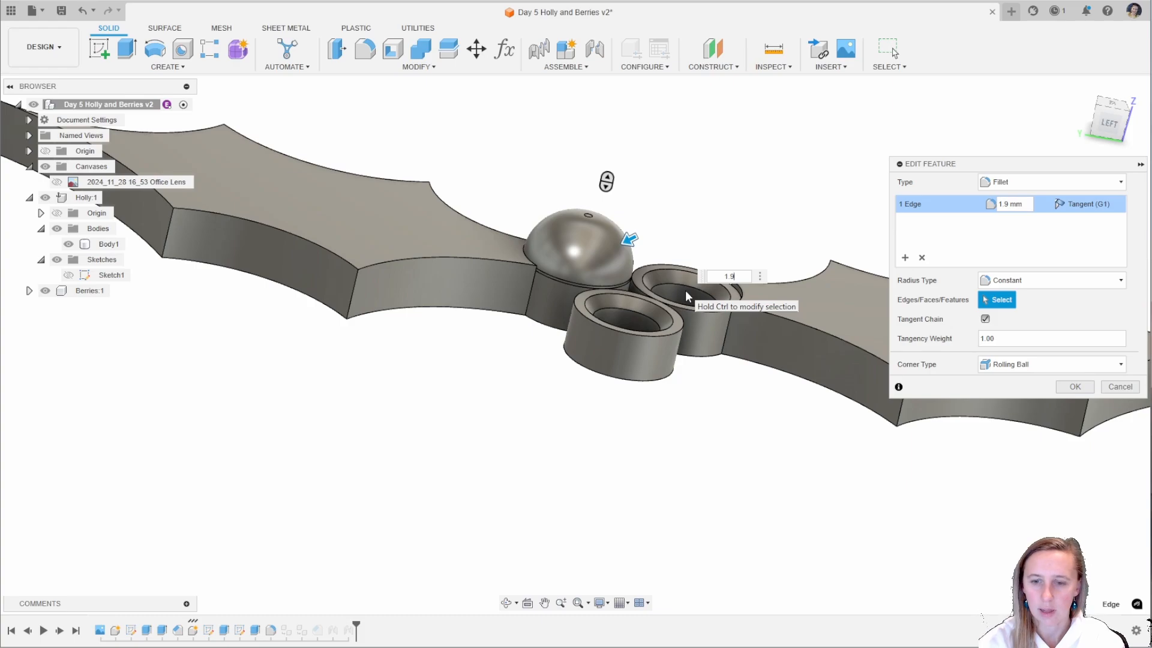
key("BackSpace")
type("8")
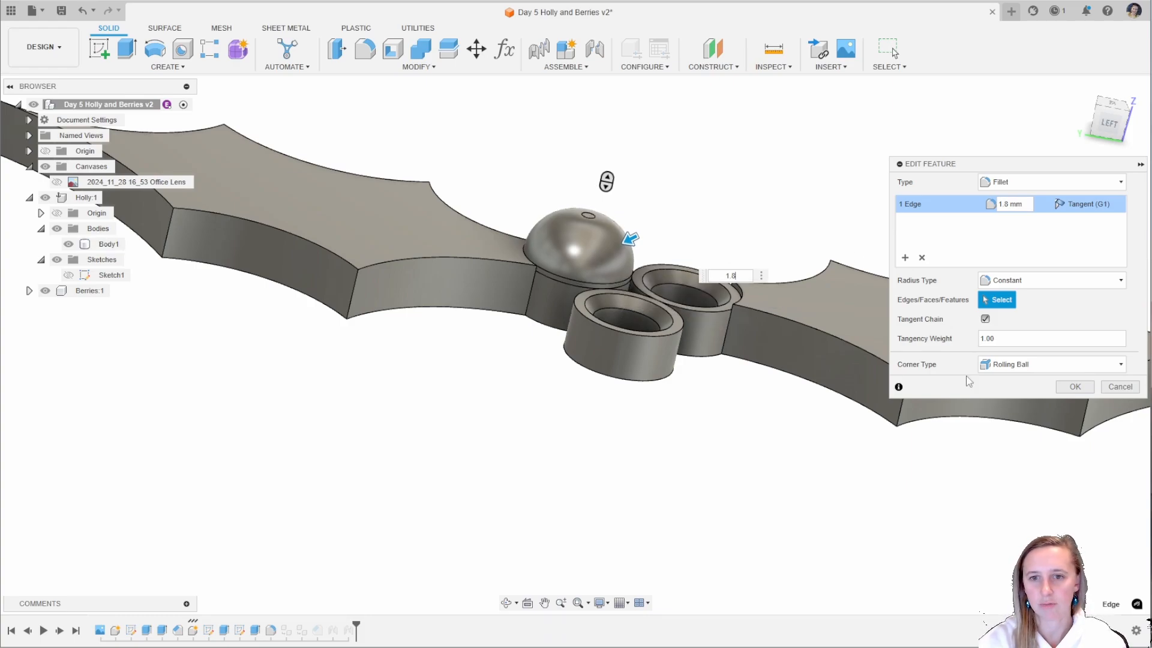
left_click(1074, 387)
middle_click_drag(804, 473, 793, 504, "shift")
left_click(1084, 90)
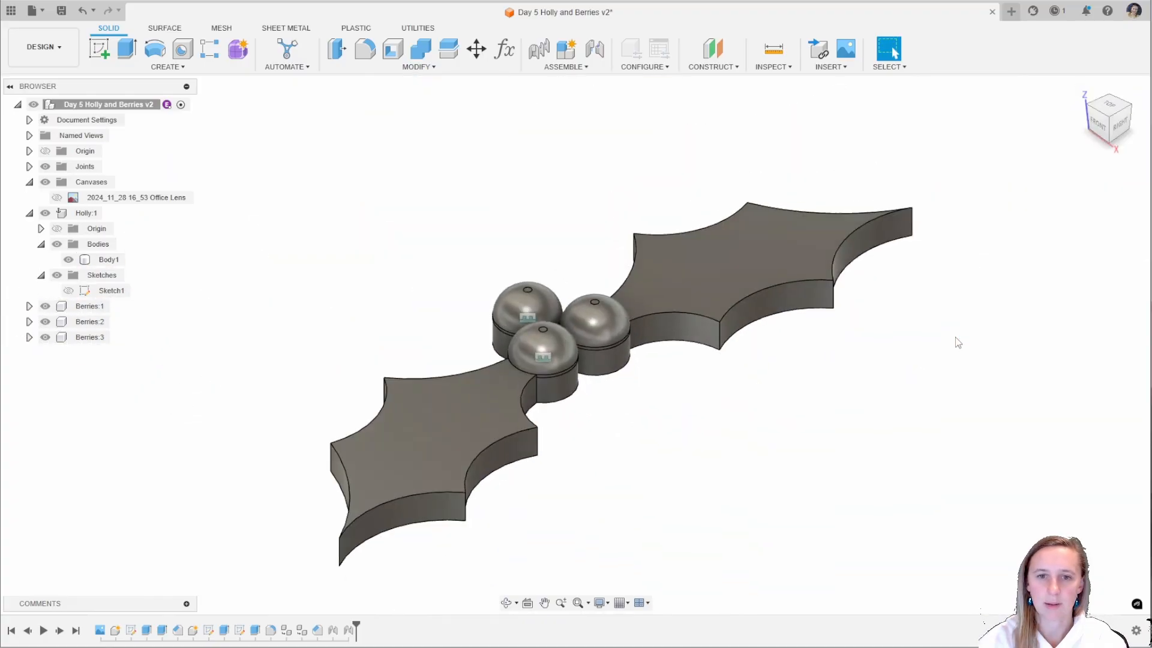
Activate the Holly component and roll its history back to just after the leaf extrusion, before the rings.
middle_click_drag(271, 516, 324, 362, "shift")
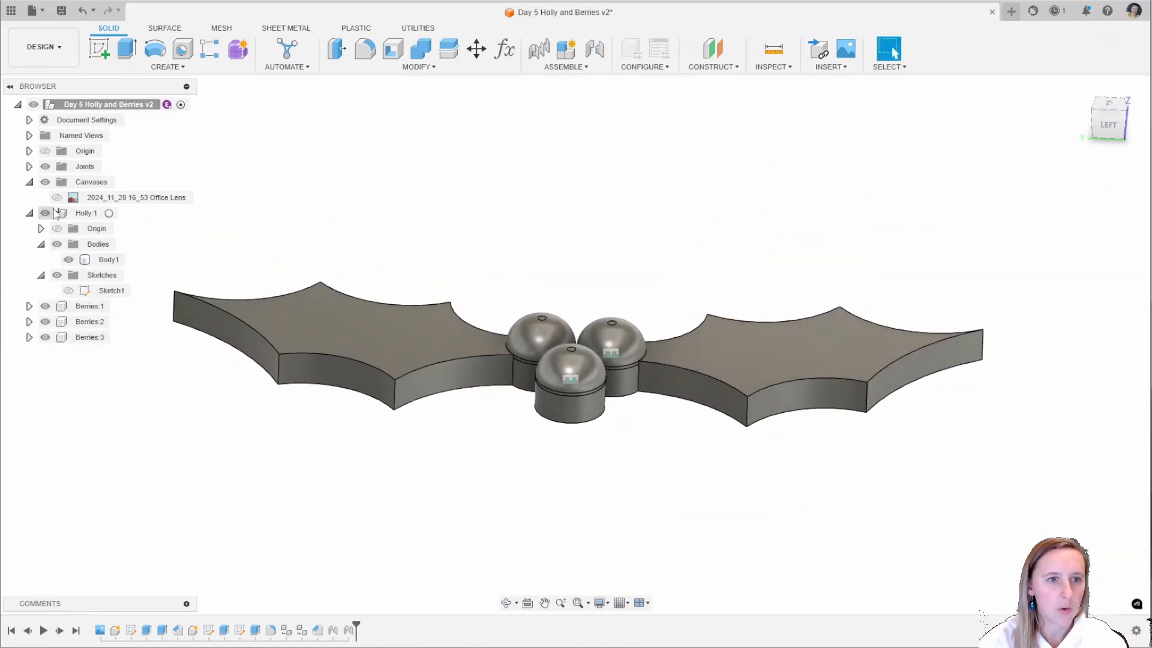
left_click(109, 213)
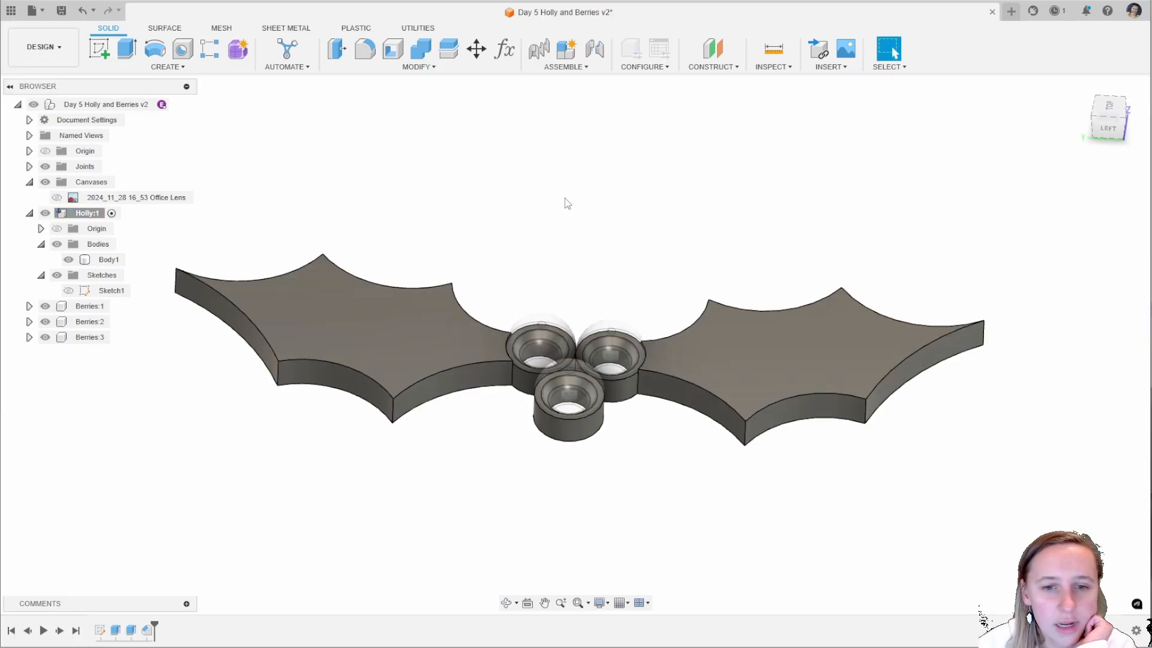
scroll(666, 238, "down", 2)
scroll(373, 336, "up", 1)
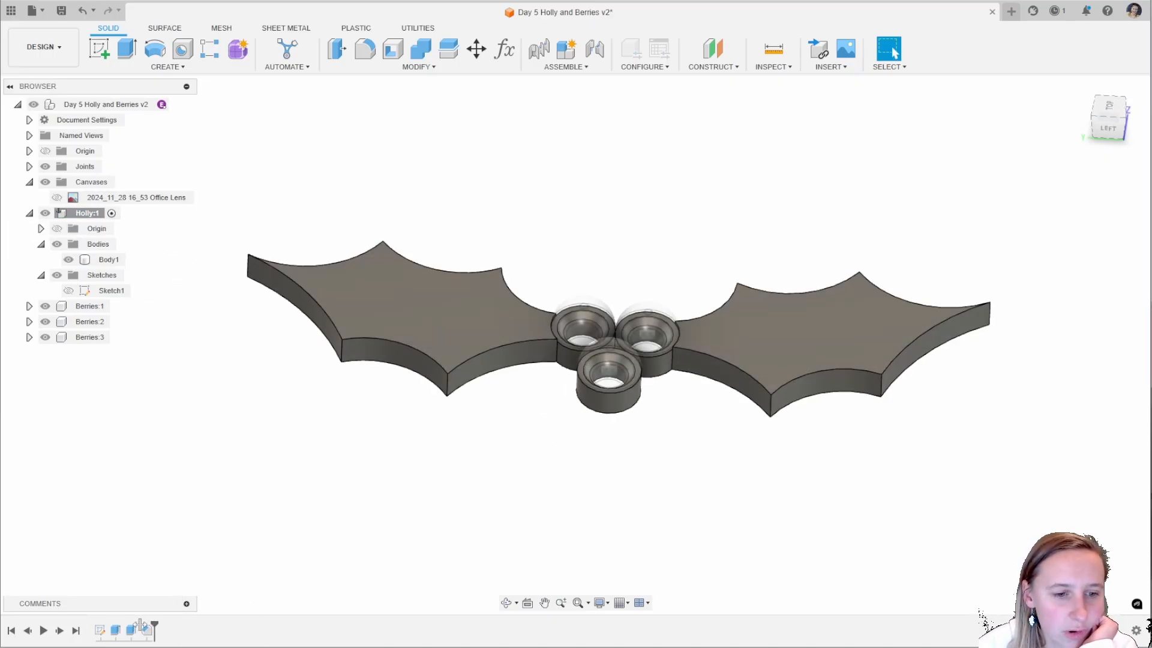
left_click_drag(153, 622, 124, 626)
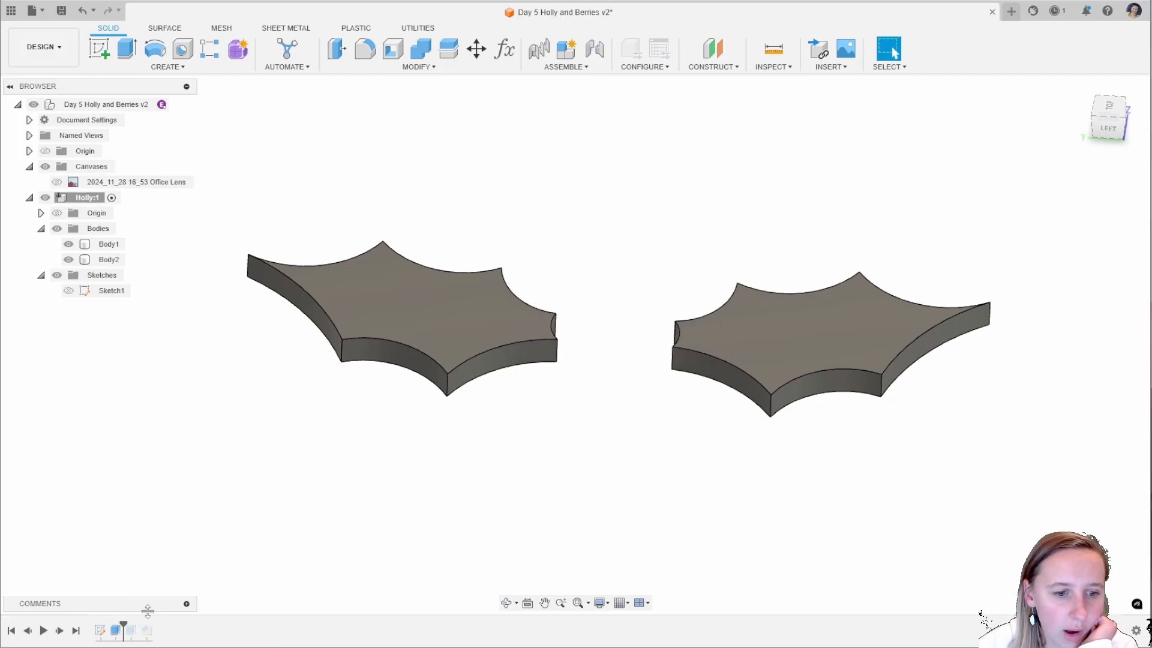
middle_click_drag(405, 415, 403, 427, "shift")
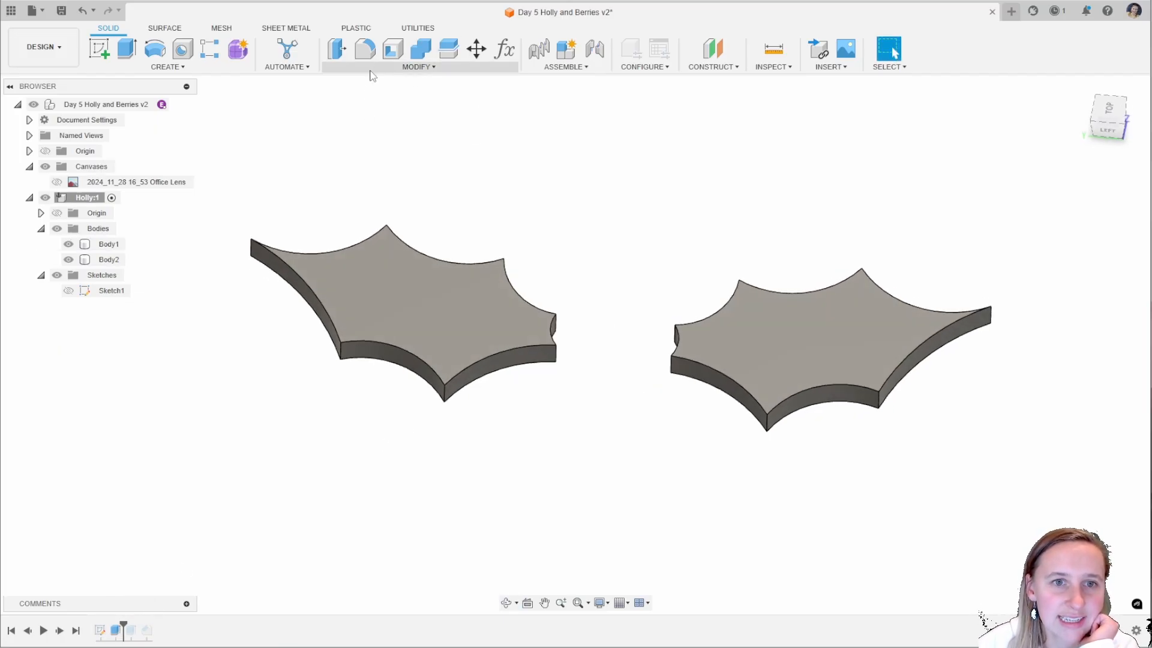
Chamfer the top faces of both holly leaf bodies with an equal distance of 1 mm.
left_click(370, 72)
left_click(354, 110)
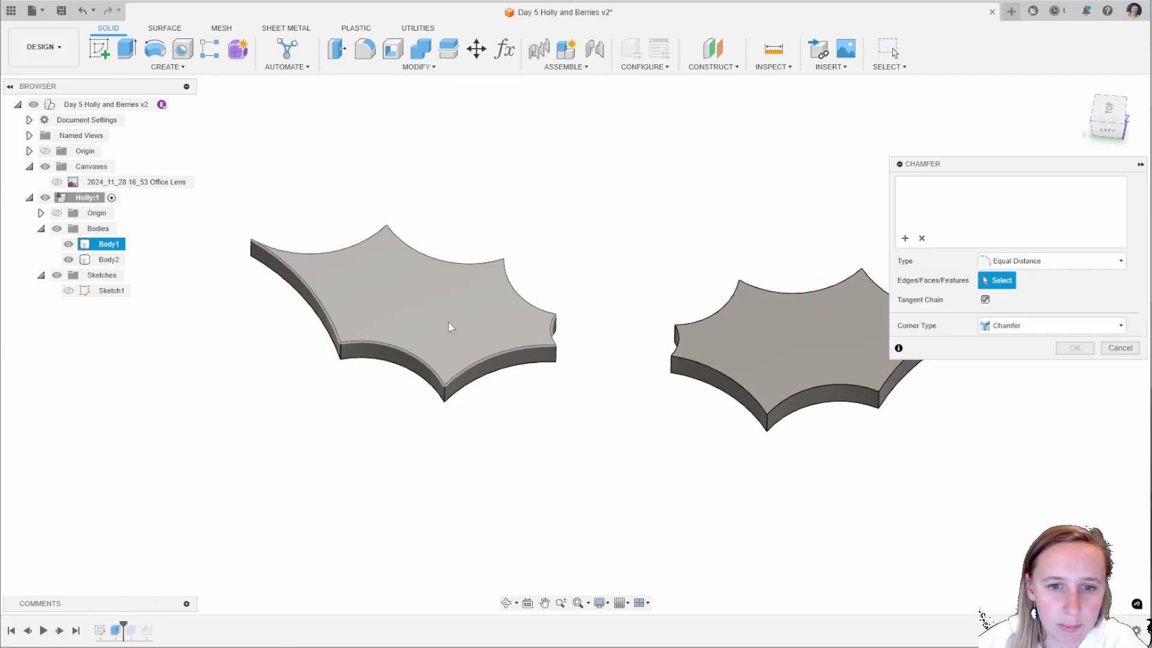
left_click(448, 327)
left_click(754, 327)
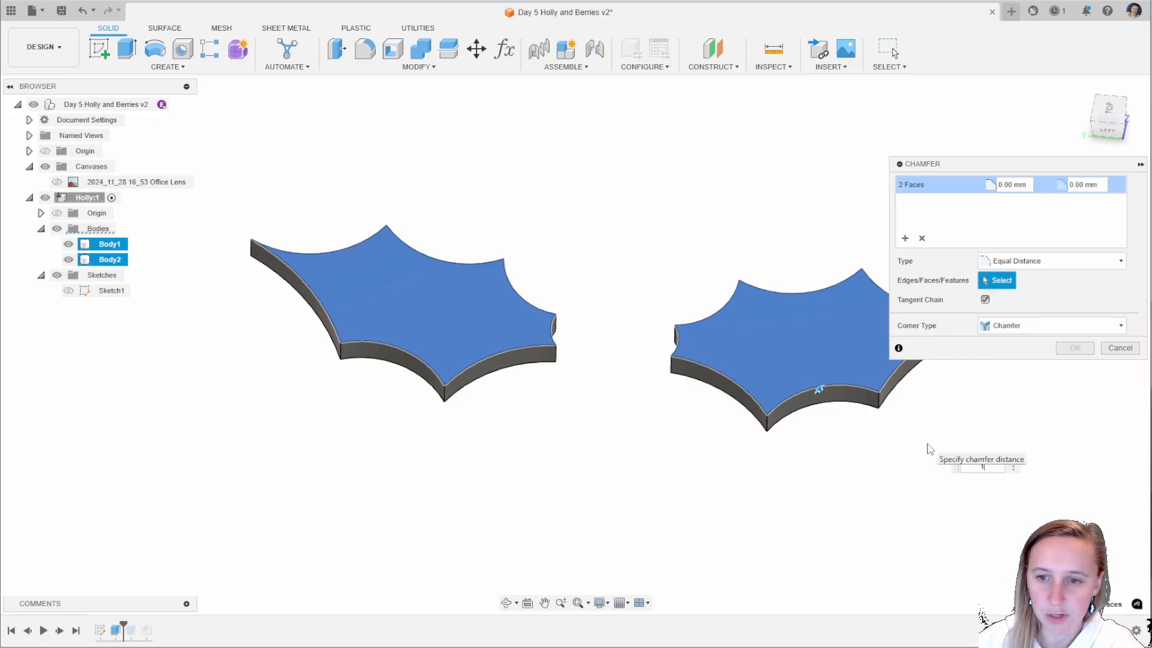
type("1")
left_click(1074, 348)
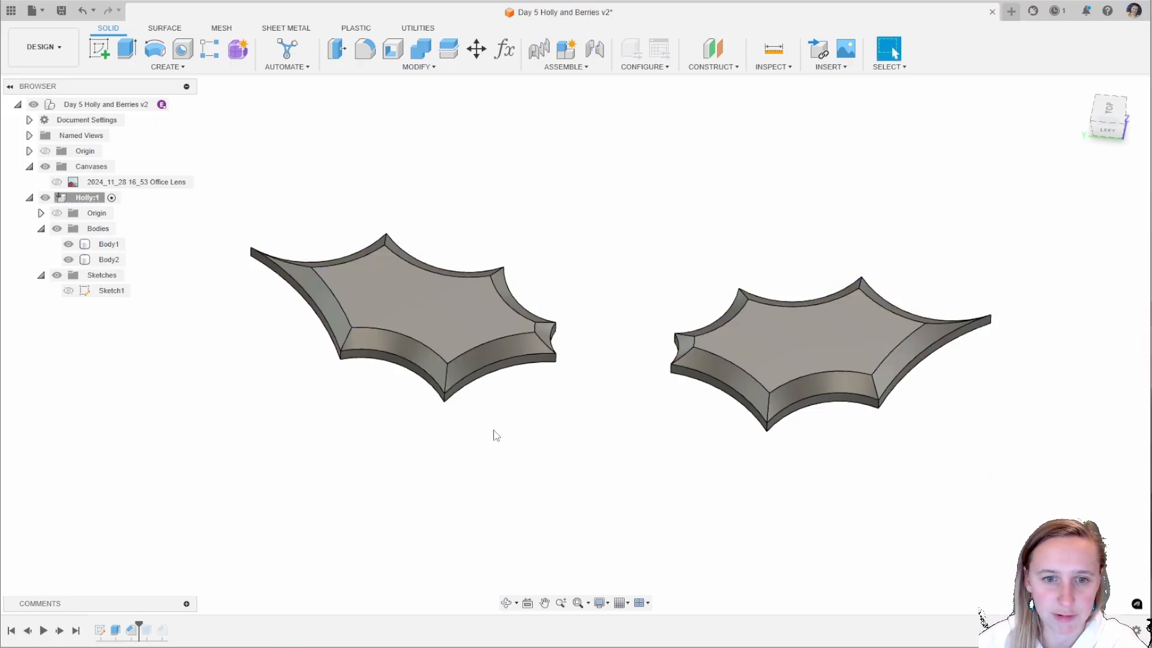
middle_click_drag(671, 426, 644, 435, "shift")
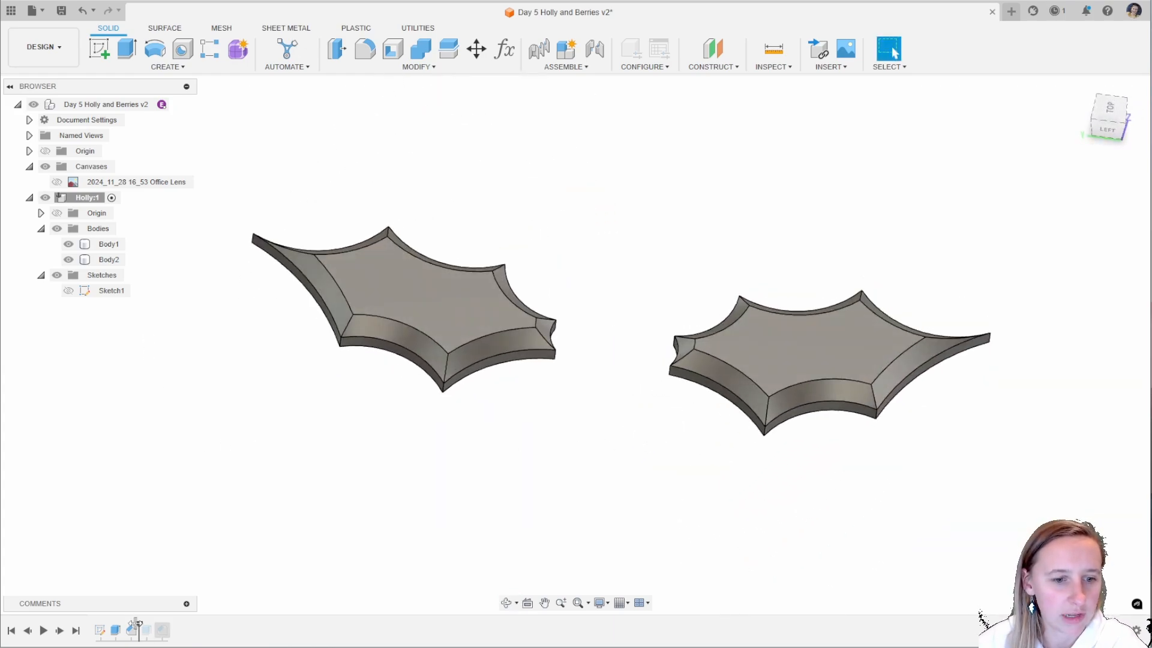
Restore Holly's full history, reactivate the top-level assembly and roll its history forward to the end.
left_click_drag(138, 622, 169, 624)
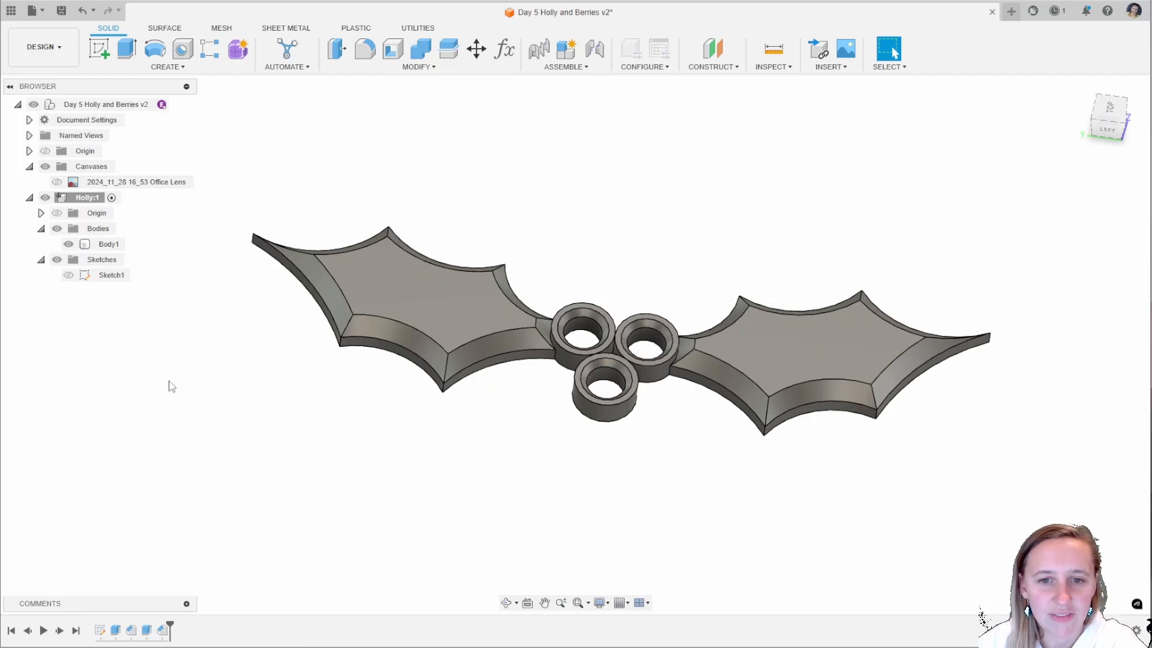
middle_click_drag(169, 381, 170, 370, "shift")
left_click(176, 104)
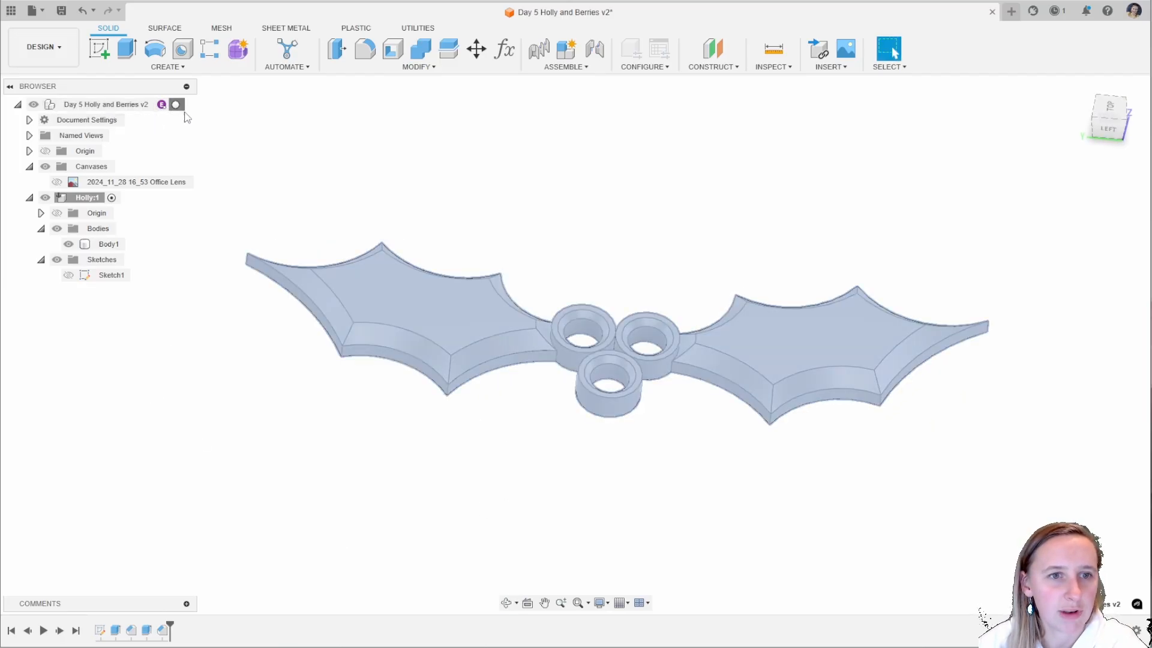
middle_click_drag(573, 435, 564, 413, "shift")
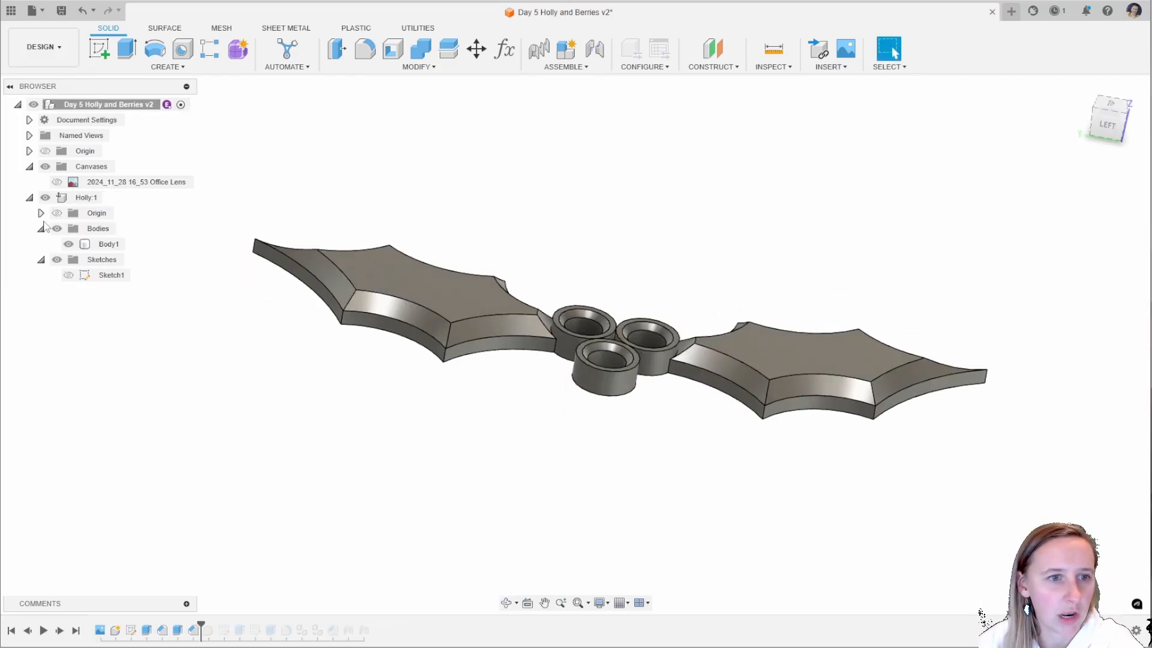
left_click_drag(204, 622, 367, 628)
middle_click_drag(543, 493, 427, 437, "shift")
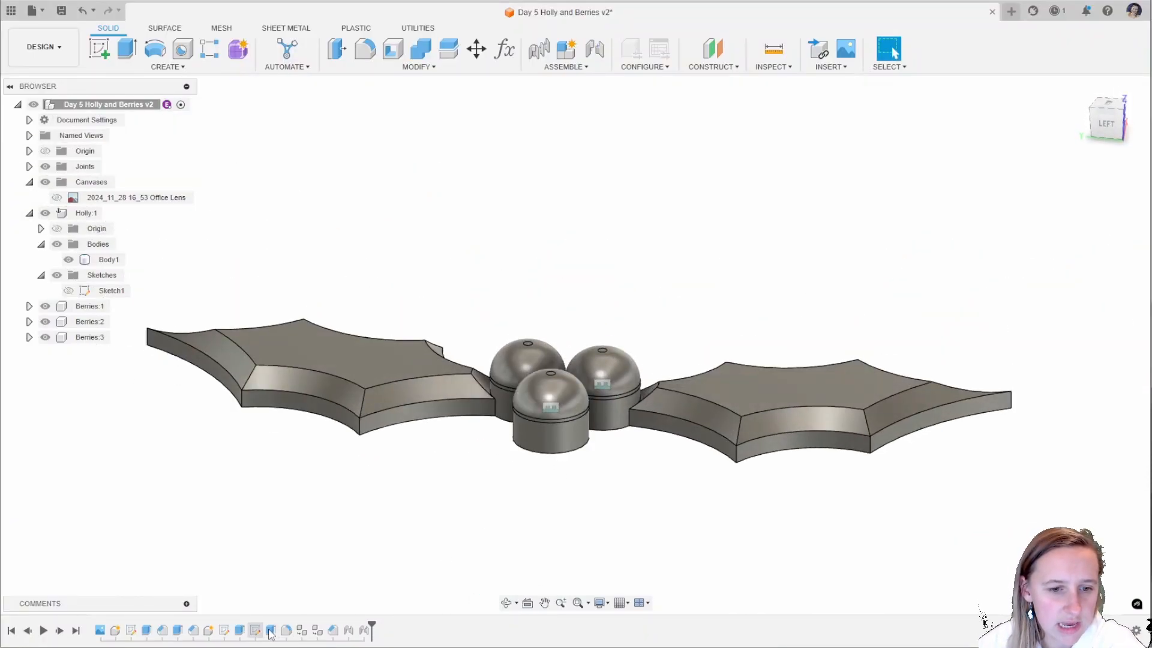
left_click(241, 633)
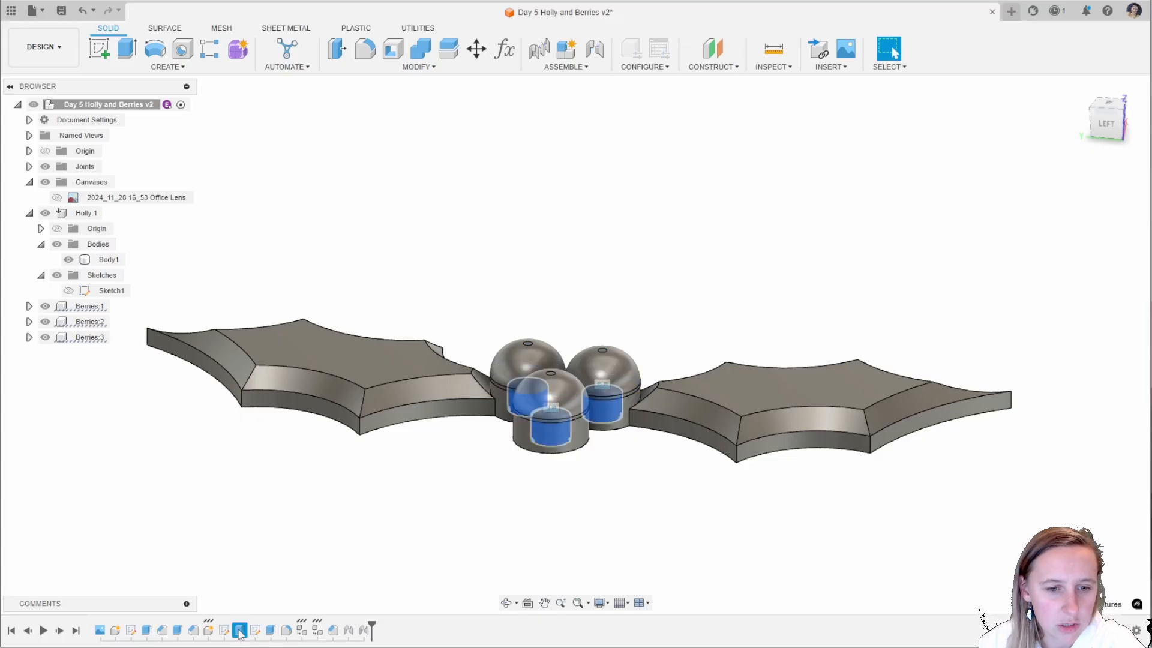
right_click(240, 632)
left_click(258, 527)
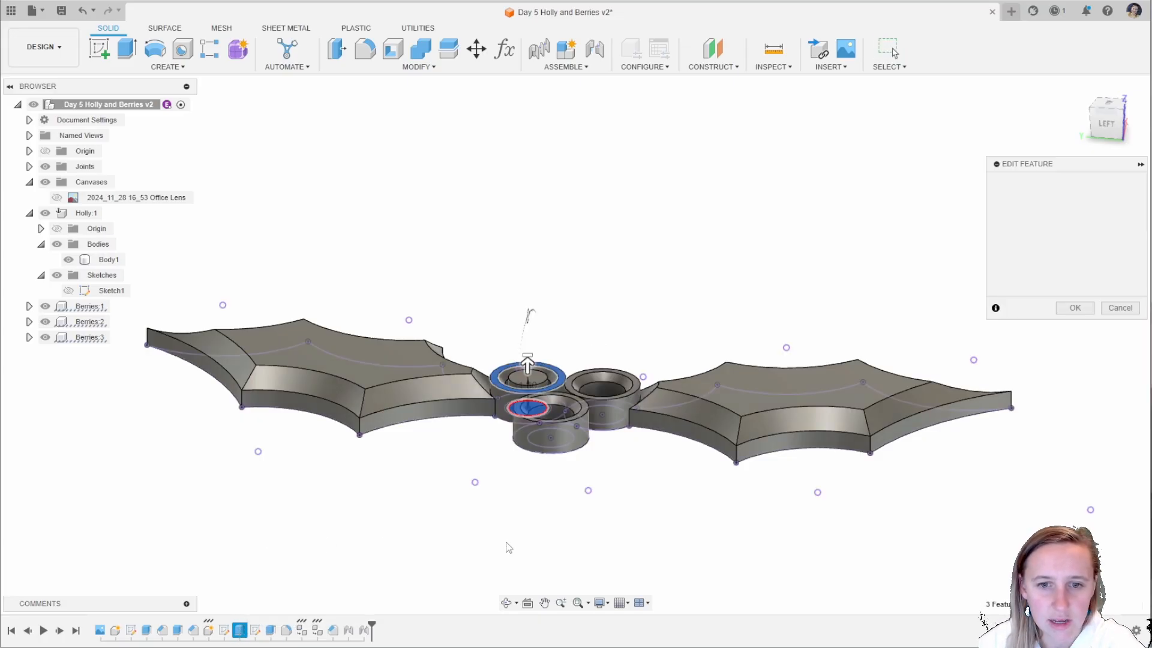
left_click(1120, 430)
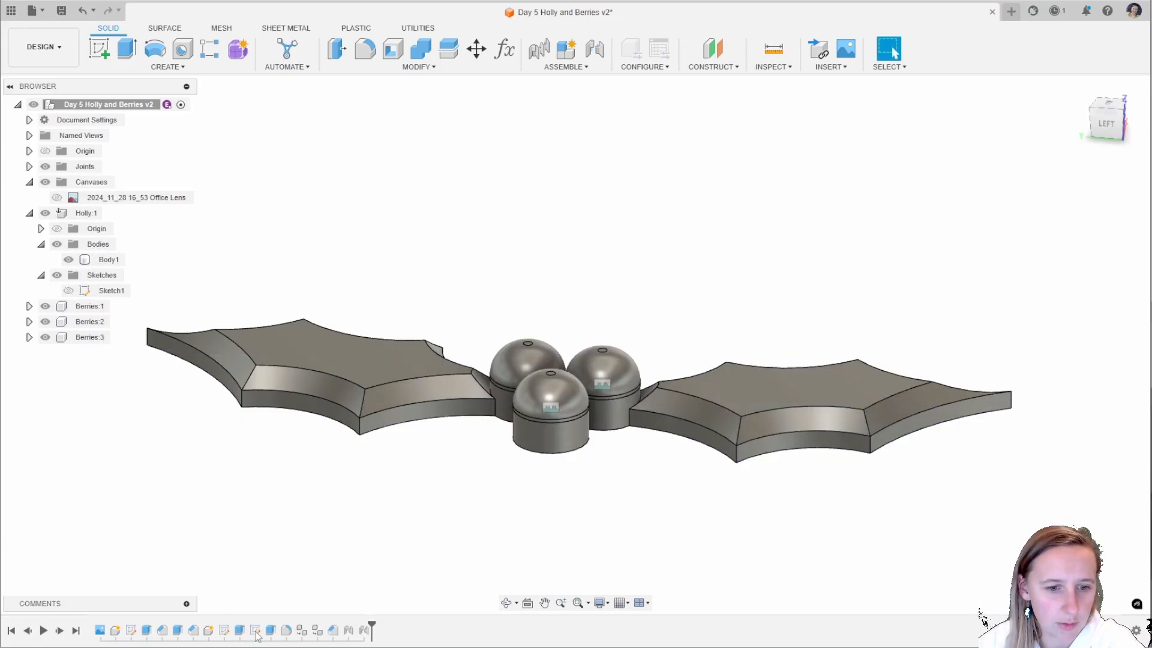
Edit the berry cap's extrusion and set its distance to 1.8 mm.
right_click(285, 630)
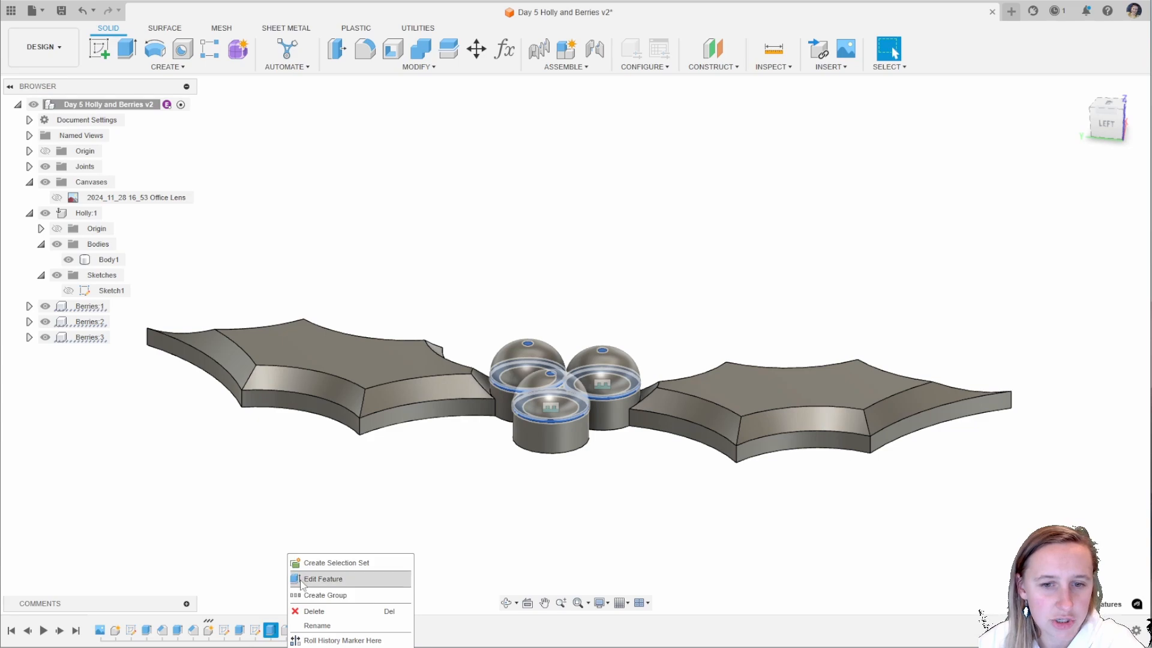
left_click(300, 578)
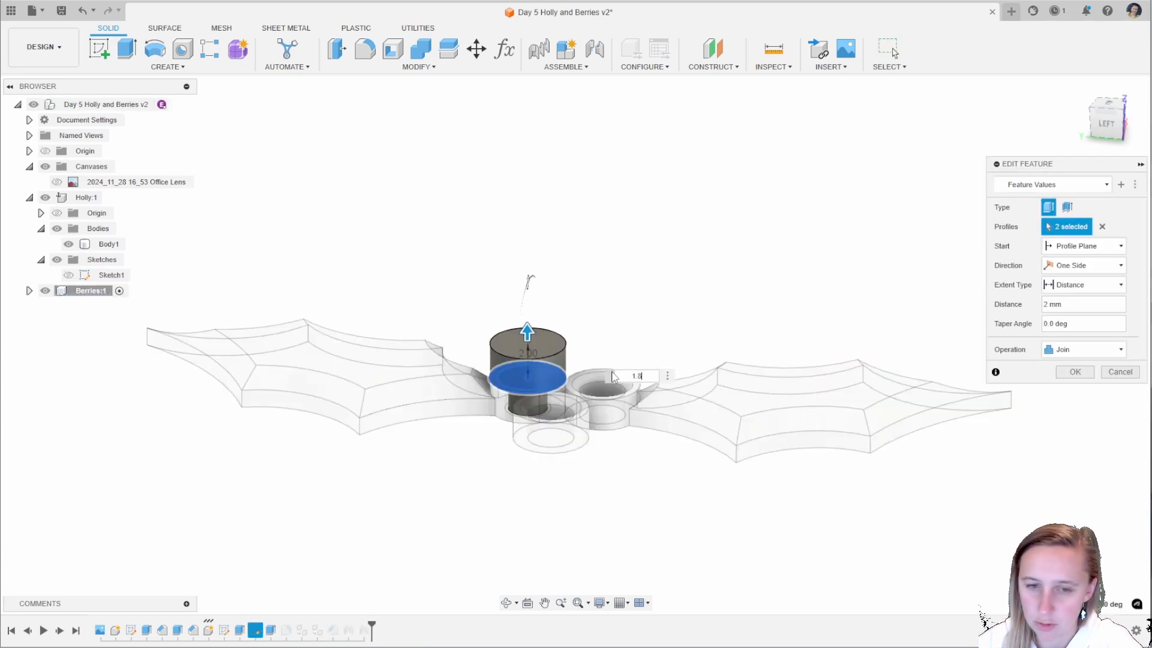
type("1.8")
key("Return")
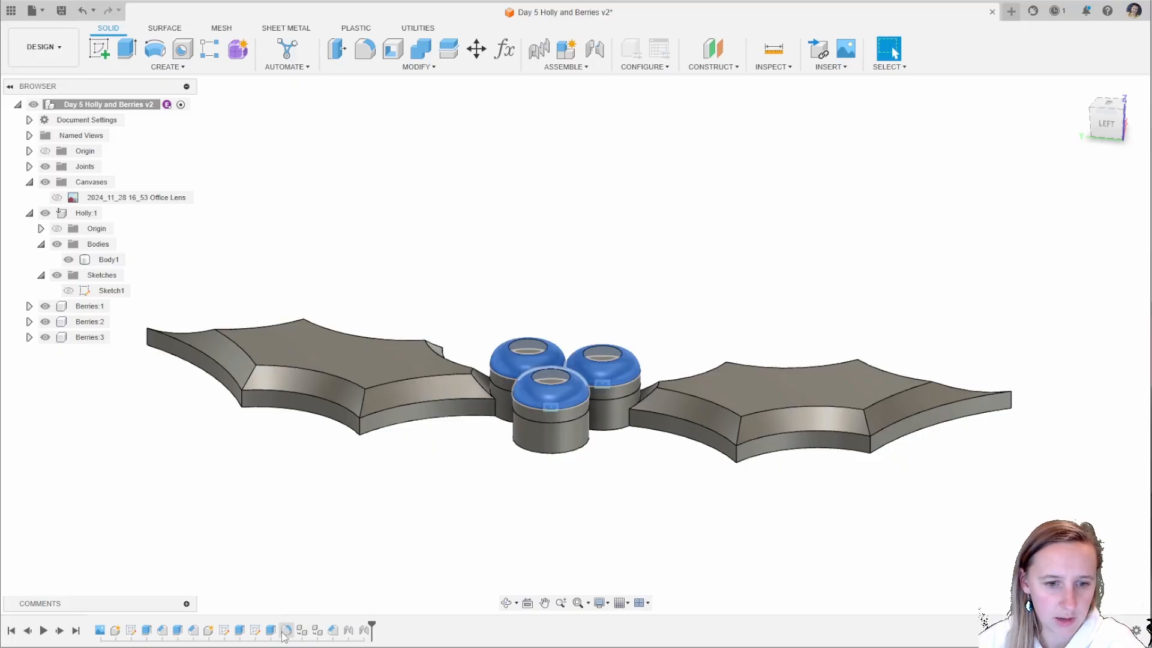
Set the fillet radius on the berry cap's upper edge to 1.5 mm.
double_click(333, 629)
type("1")
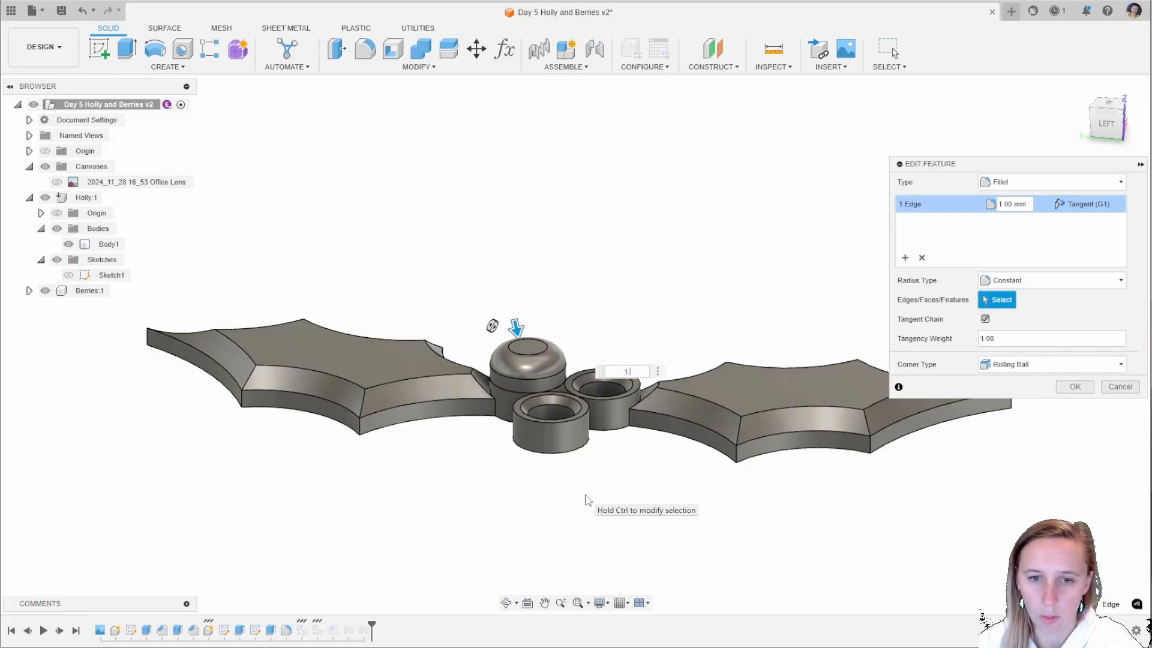
type(".5")
key("Return")
middle_click_drag(676, 261, 693, 304, "shift")
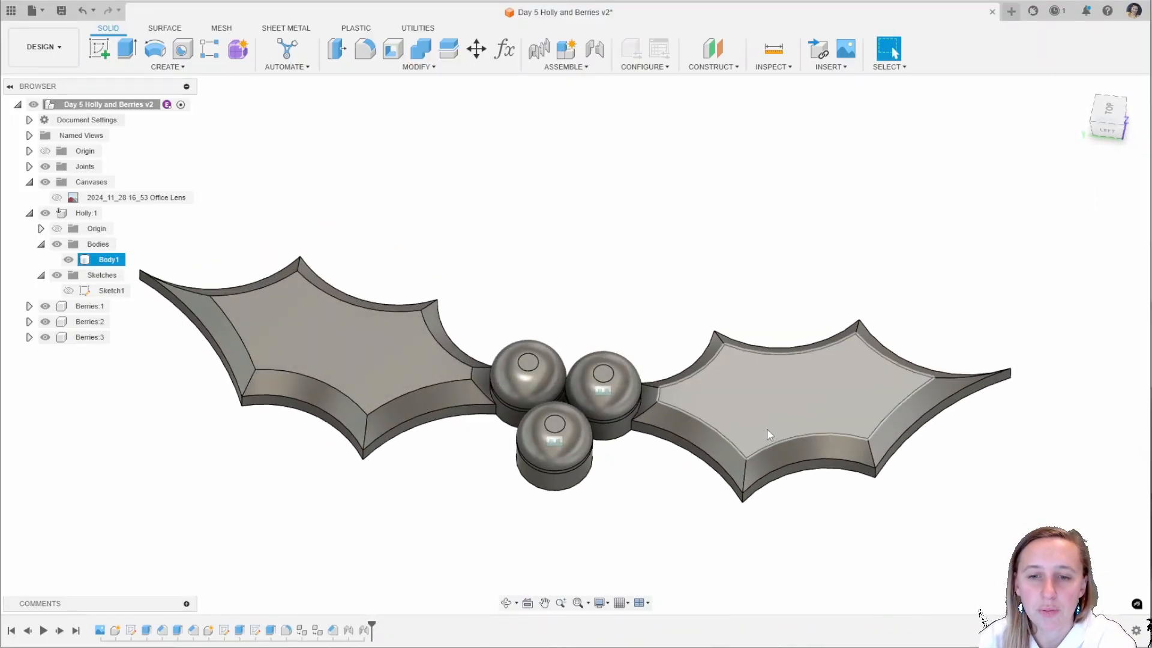
left_click(86, 213)
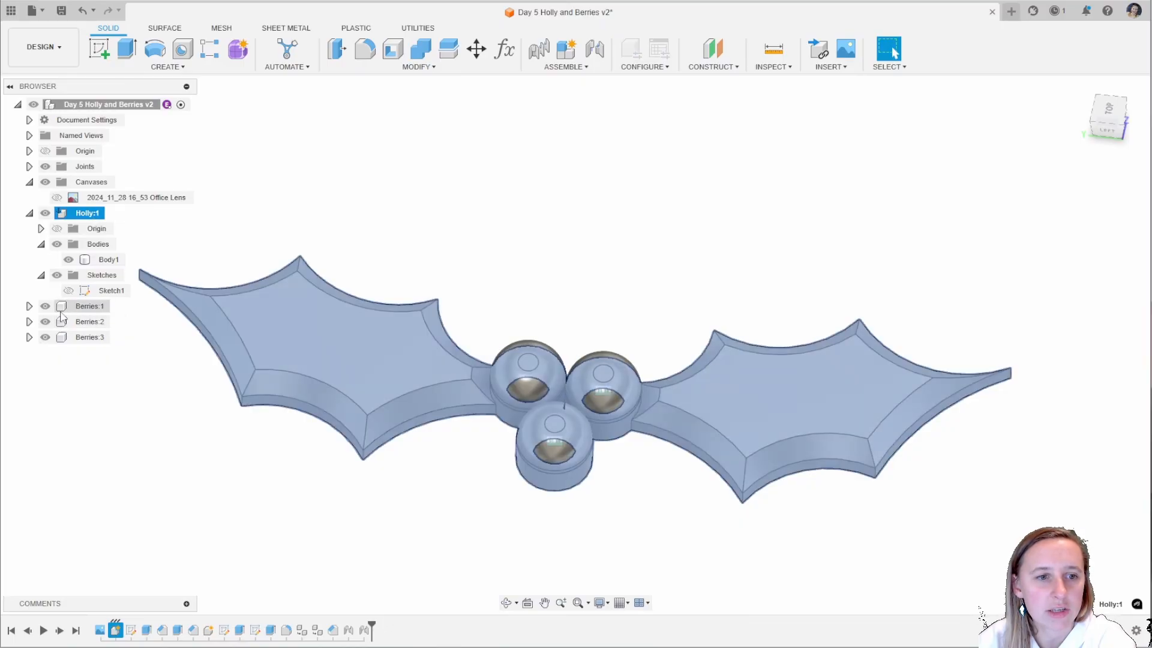
left_click(114, 404)
left_click(90, 306)
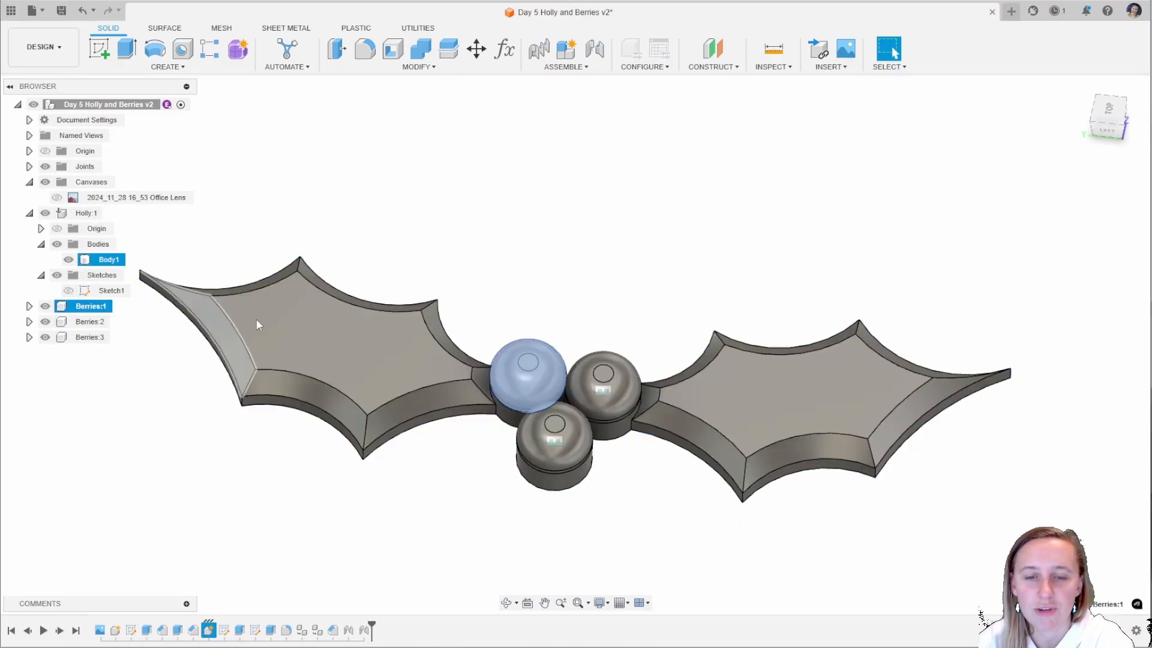
middle_click_drag(603, 174, 611, 148, "shift")
left_click(619, 208)
scroll(815, 206, "down", 3)
scroll(725, 236, "up", 2)
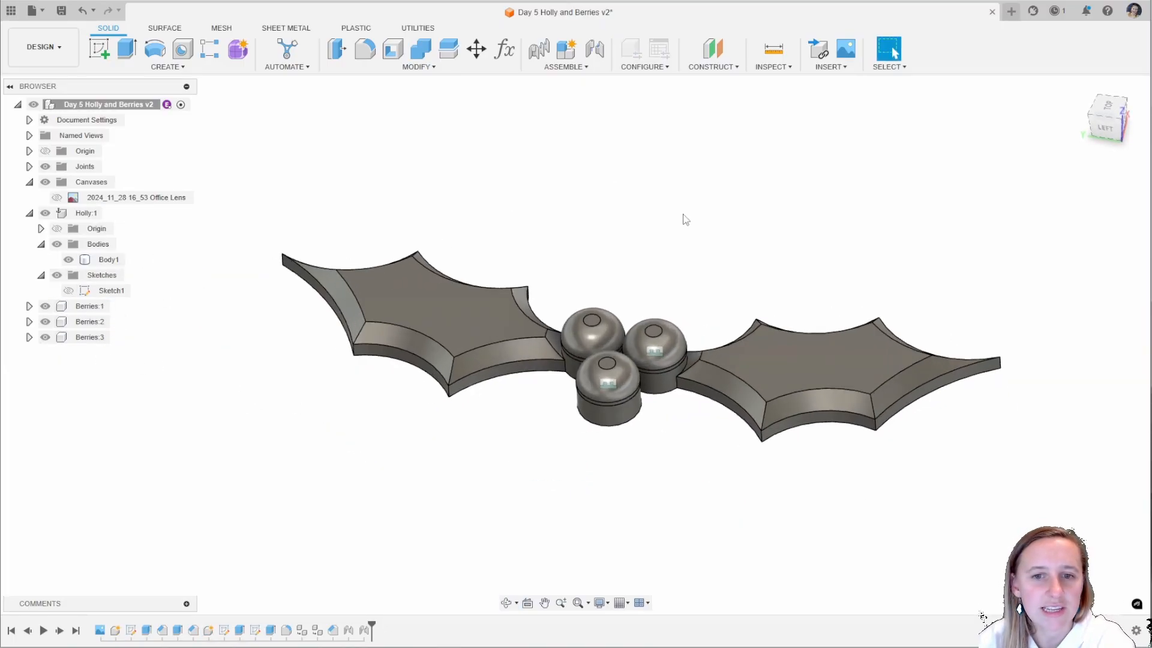
Search the appearance library for "green" and apply Plastic - Matte (Green) to the holly body.
key("a")
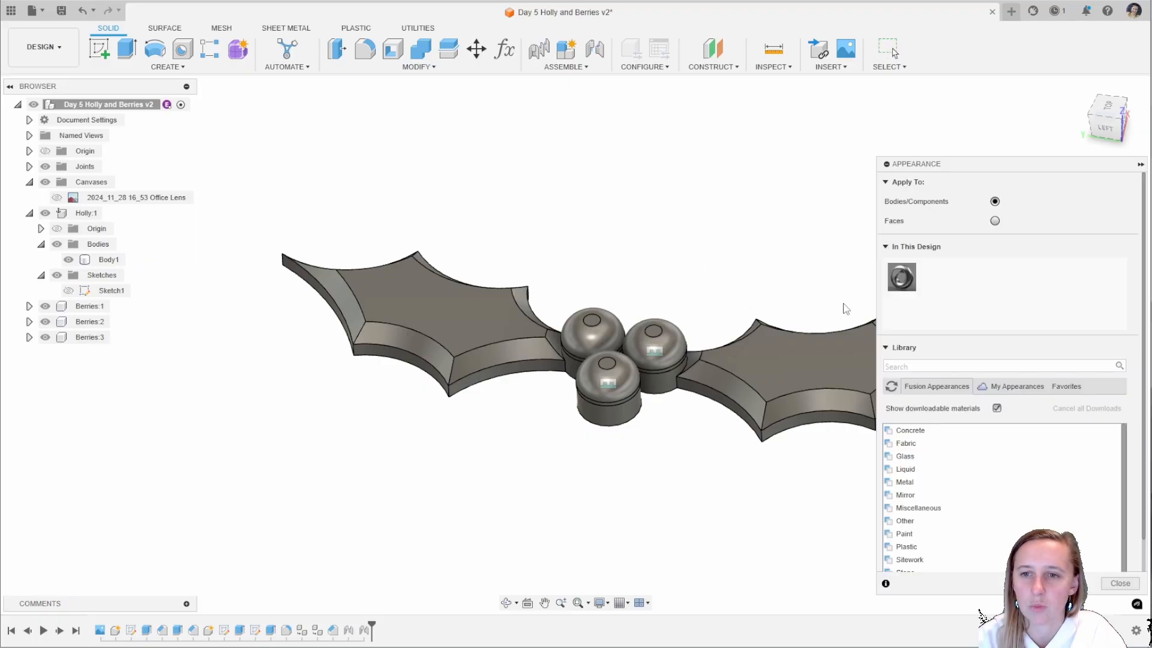
left_click(916, 365)
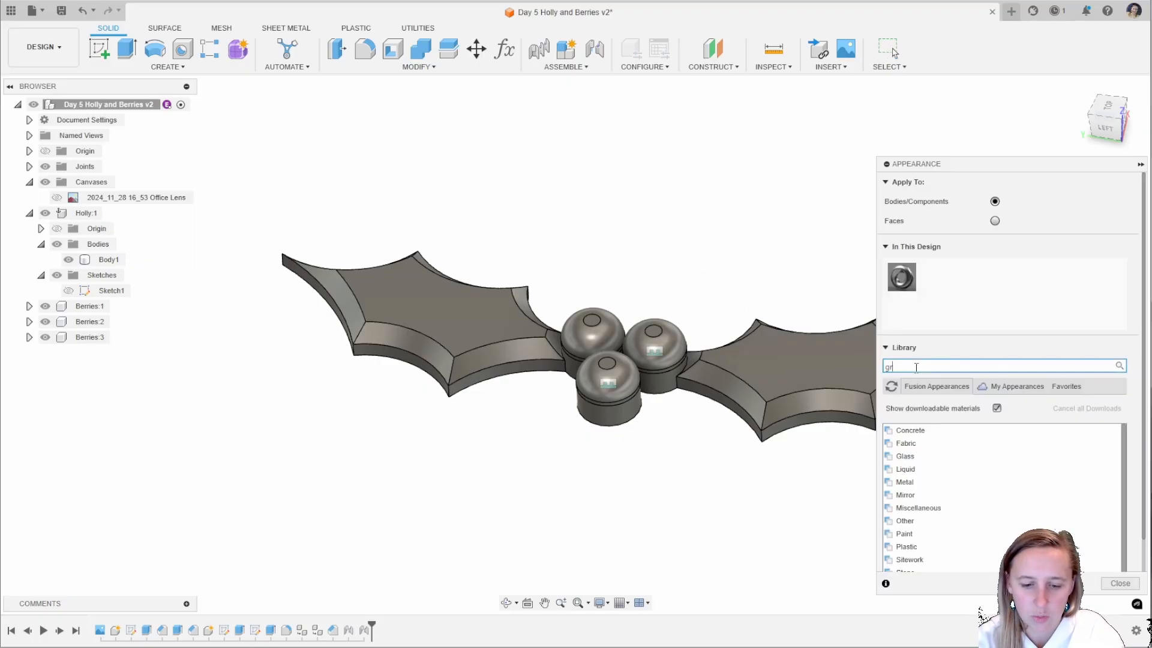
type("green")
key("Return")
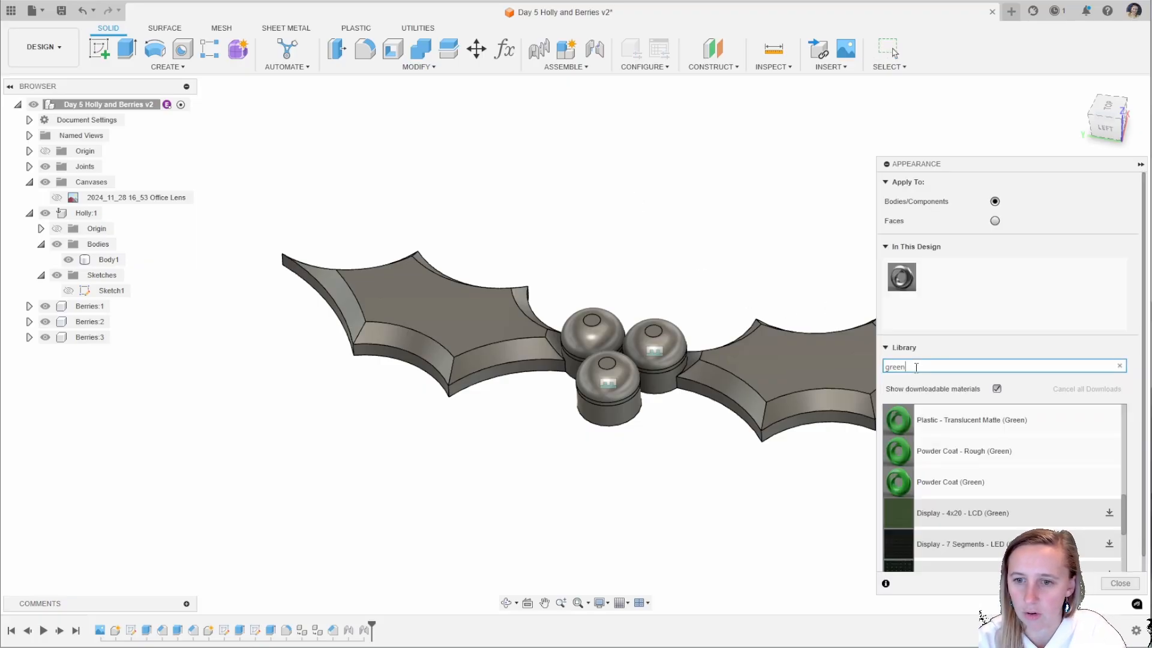
scroll(1019, 456, "up", 2)
left_click_drag(1034, 455, 768, 389)
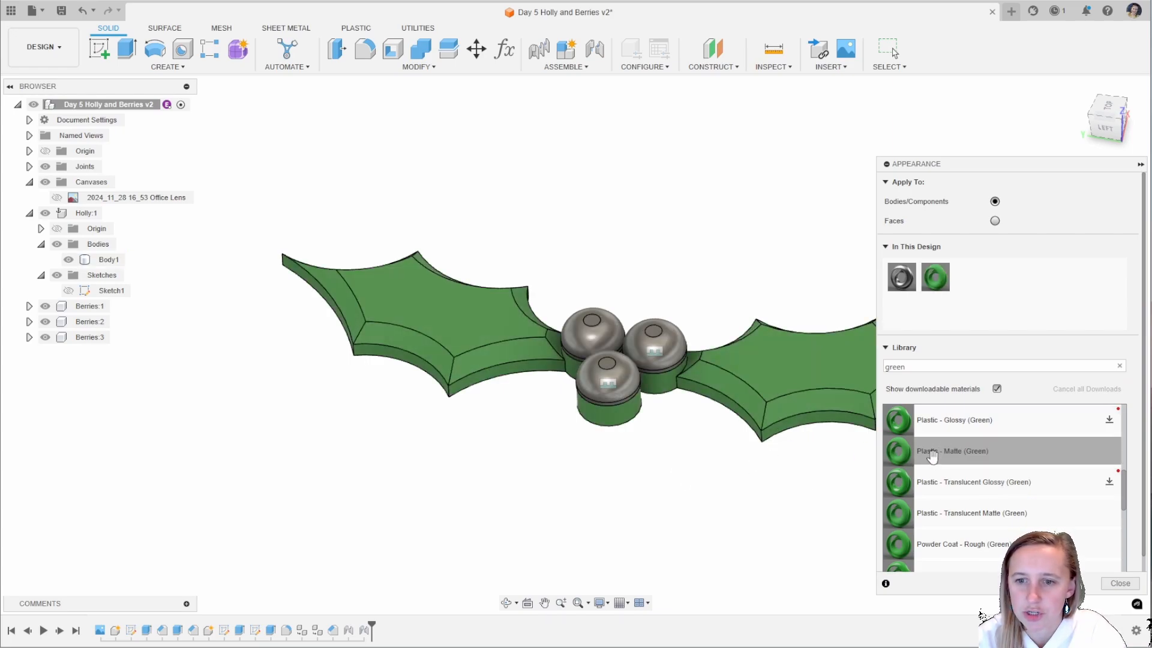
Search the appearance library for "red", download Plastic - Matte (Red) and apply it to the berries.
double_click(894, 367)
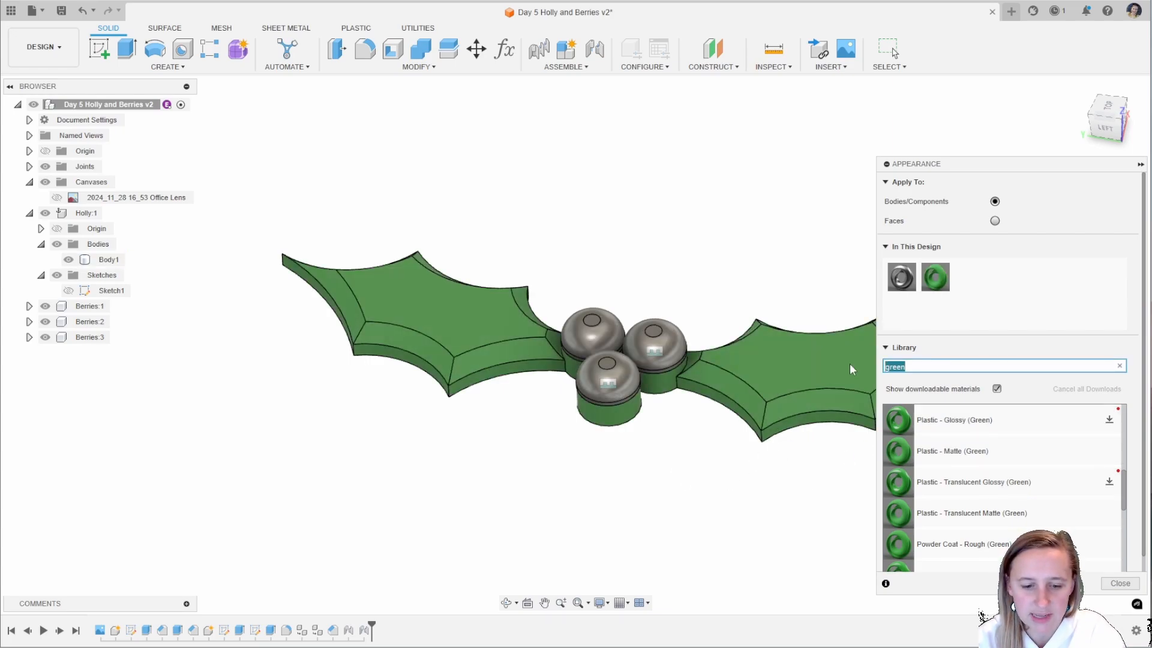
type("red")
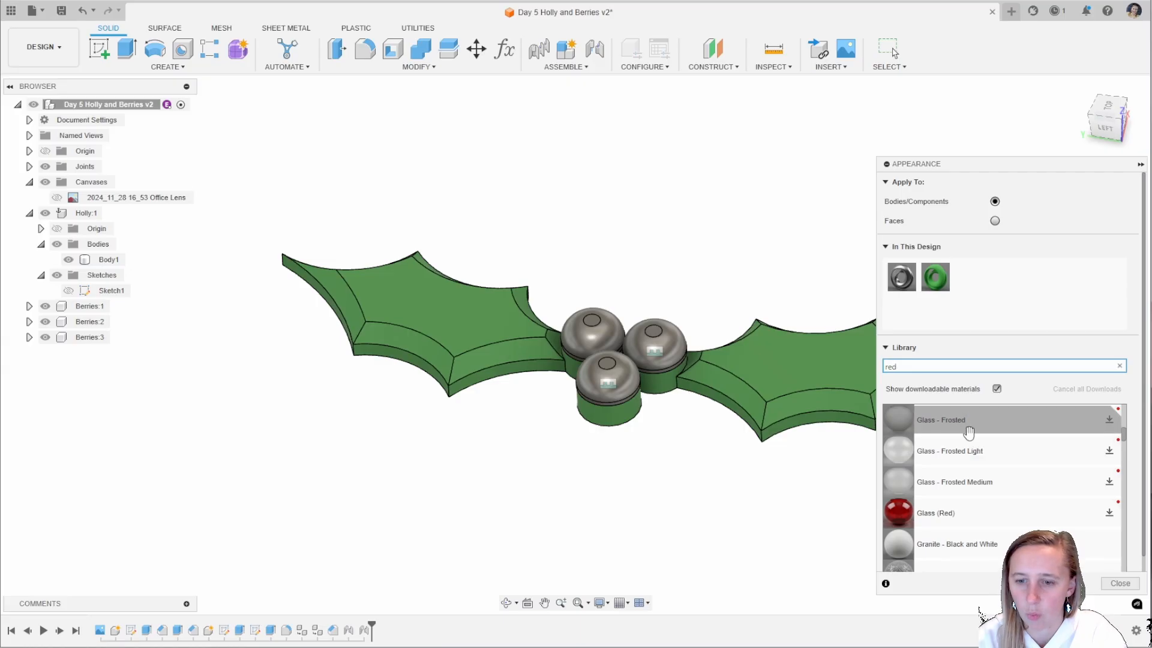
scroll(975, 453, "down", 3)
scroll(980, 459, "down", 3)
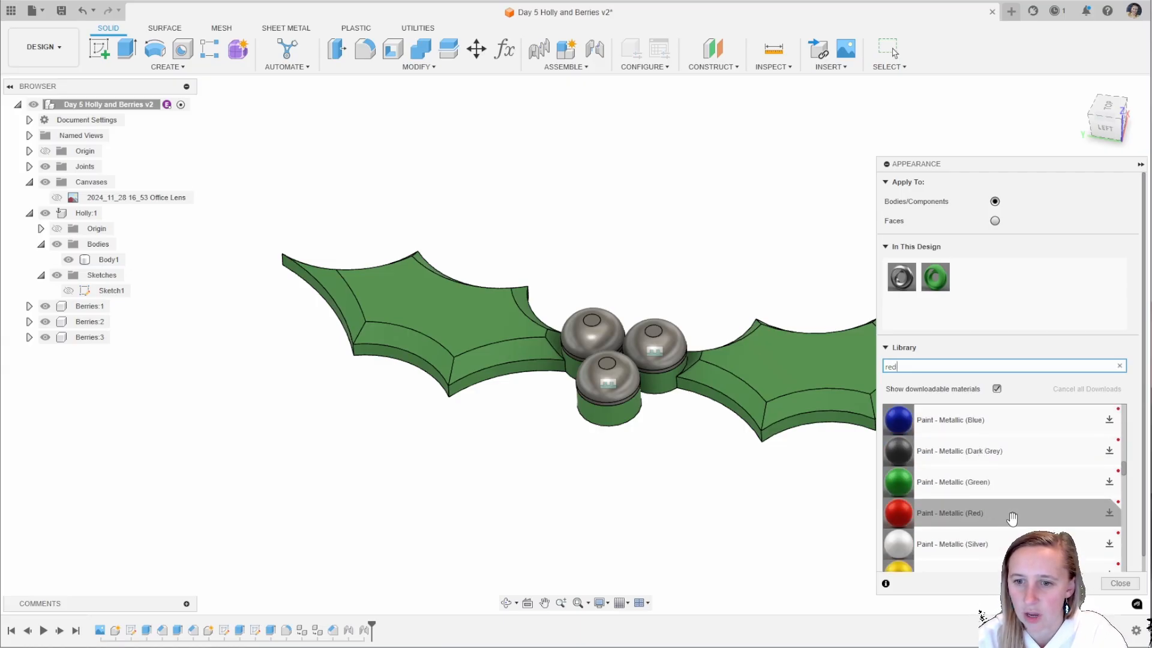
scroll(1110, 514, "down", 5)
left_click(1109, 451)
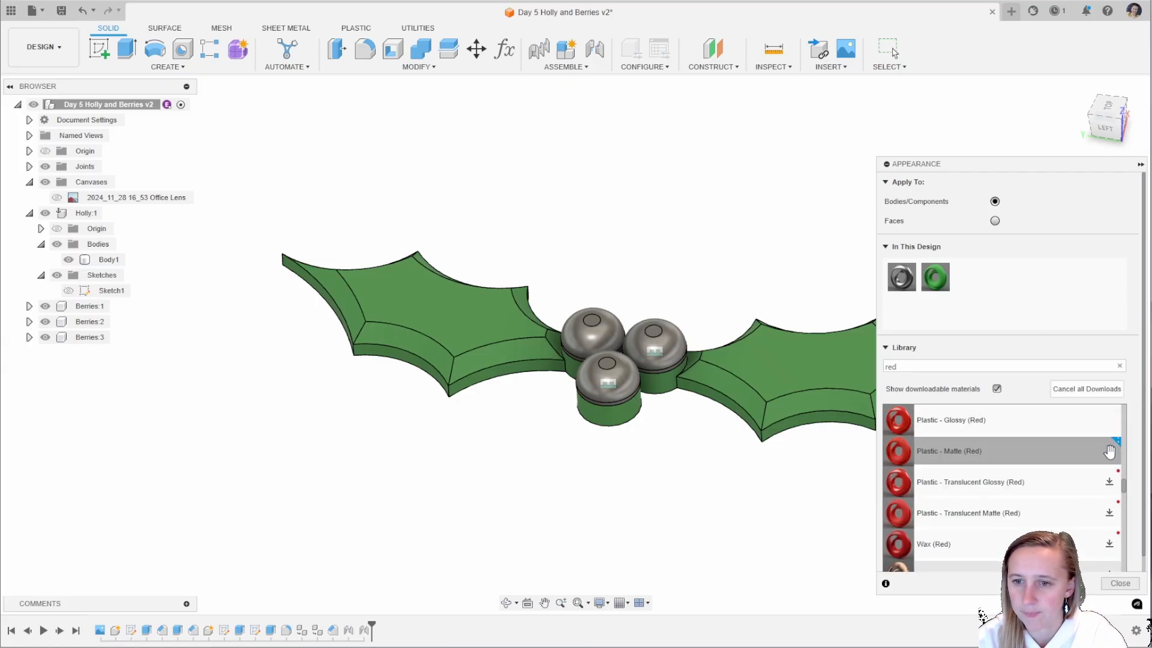
left_click_drag(1042, 454, 601, 343)
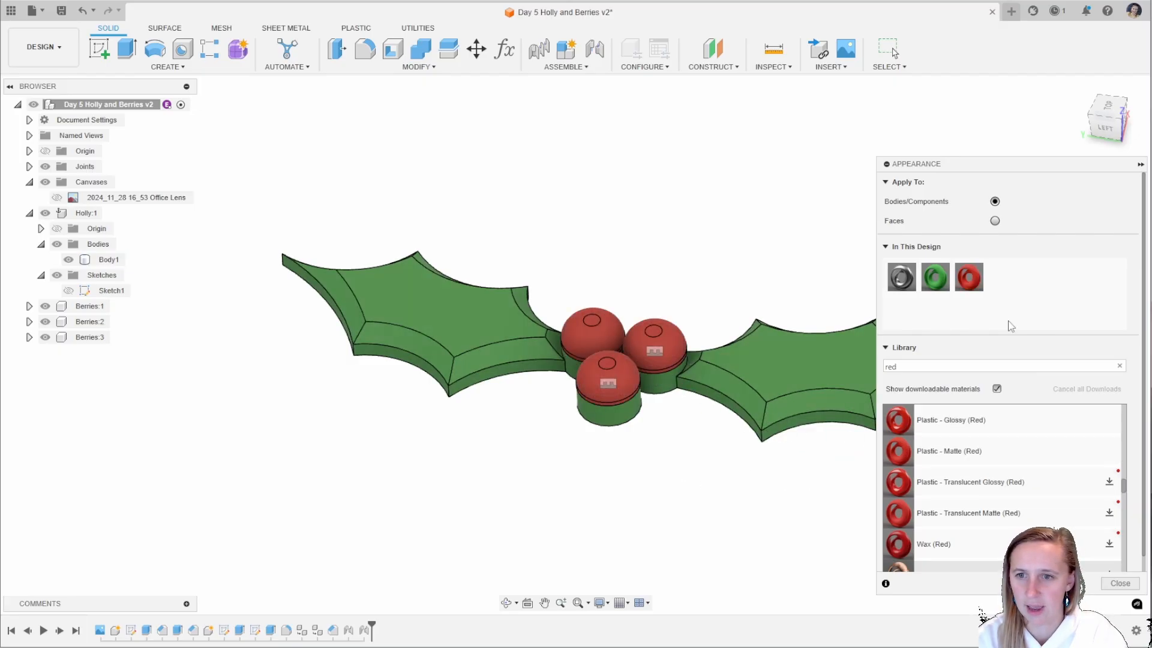
left_click(1122, 583)
middle_click_drag(755, 201, 697, 266, "shift")
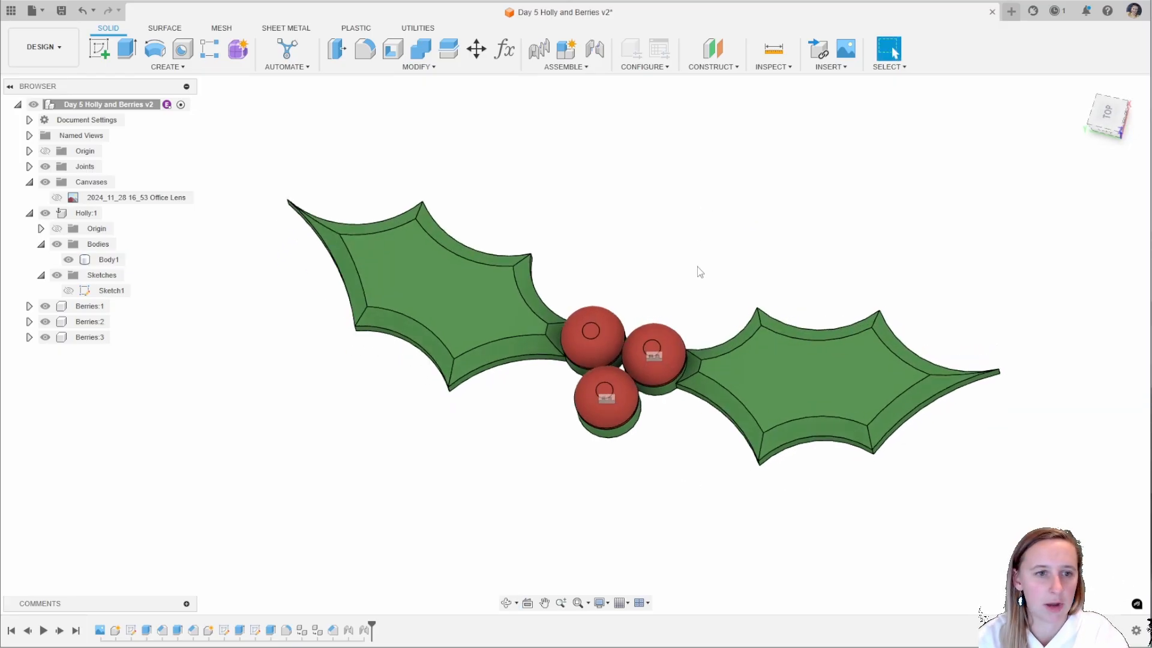
middle_click_drag(248, 401, 247, 380, "shift")
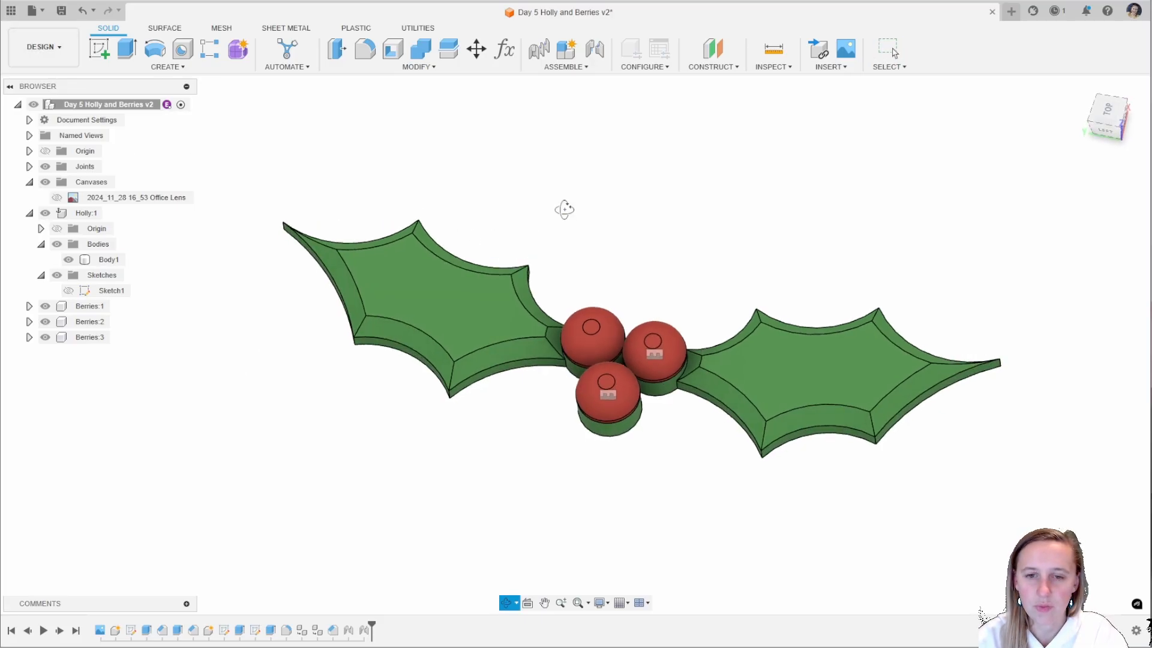
middle_click_drag(563, 210, 561, 218, "shift")
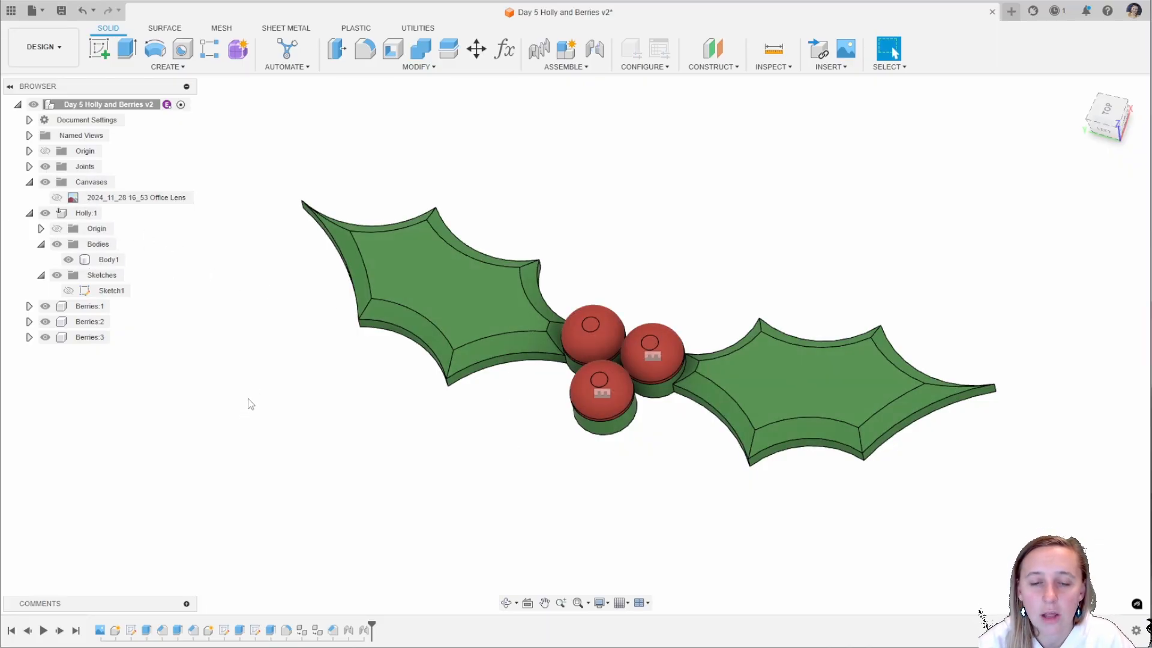
middle_click_drag(251, 405, 227, 423, "shift")
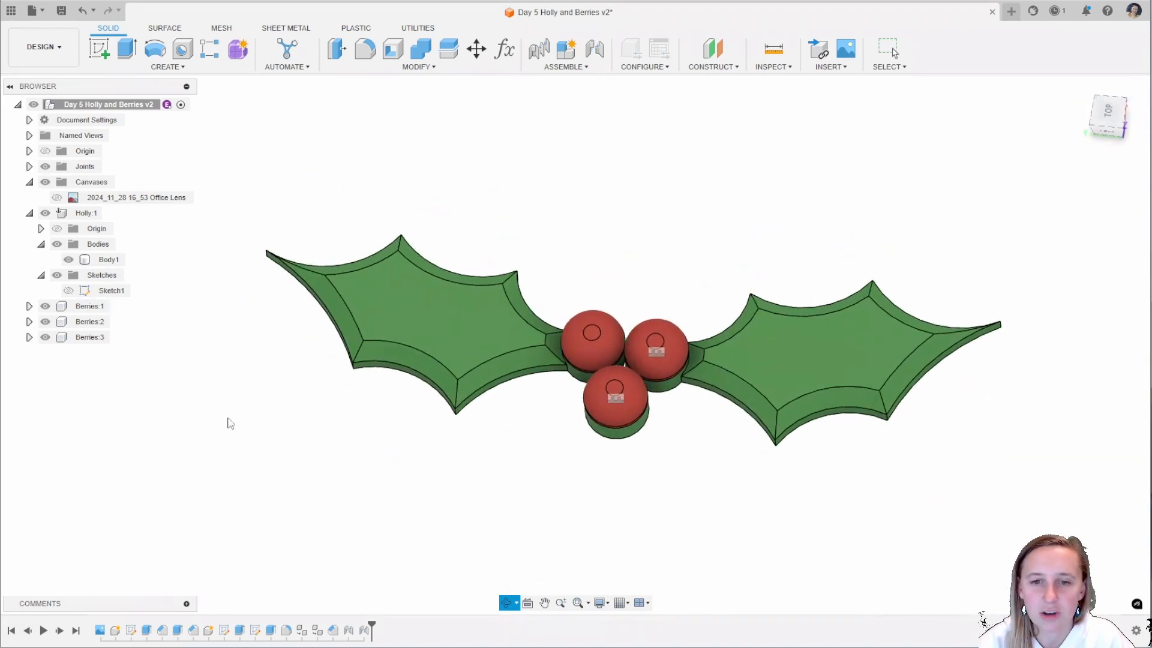
key("Escape")
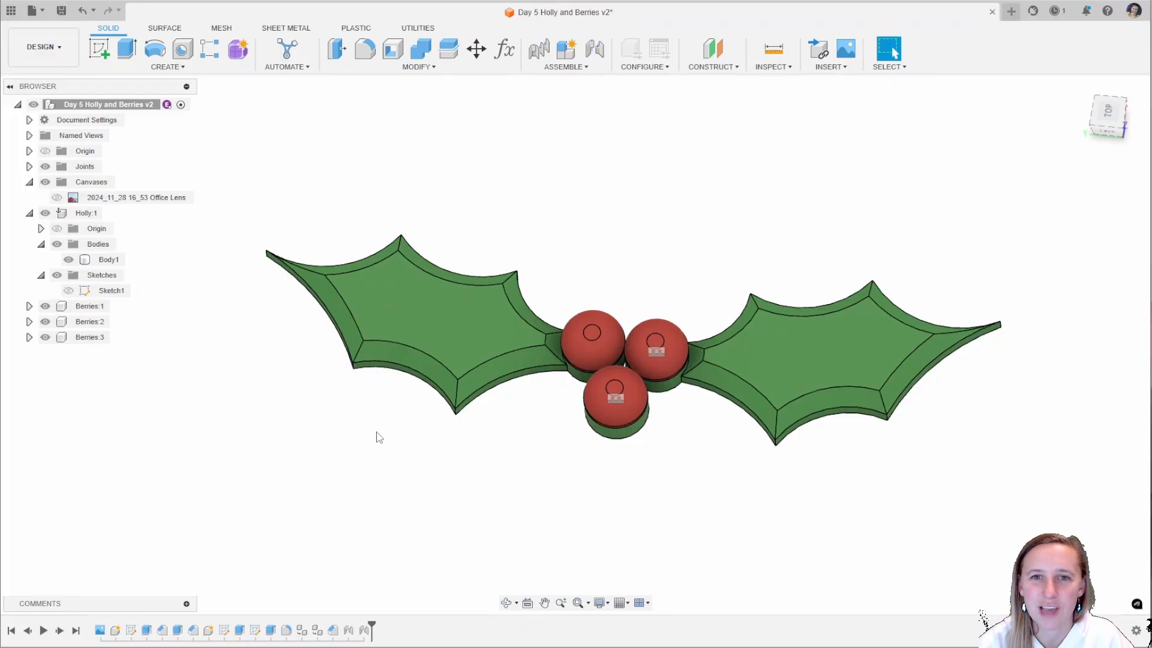